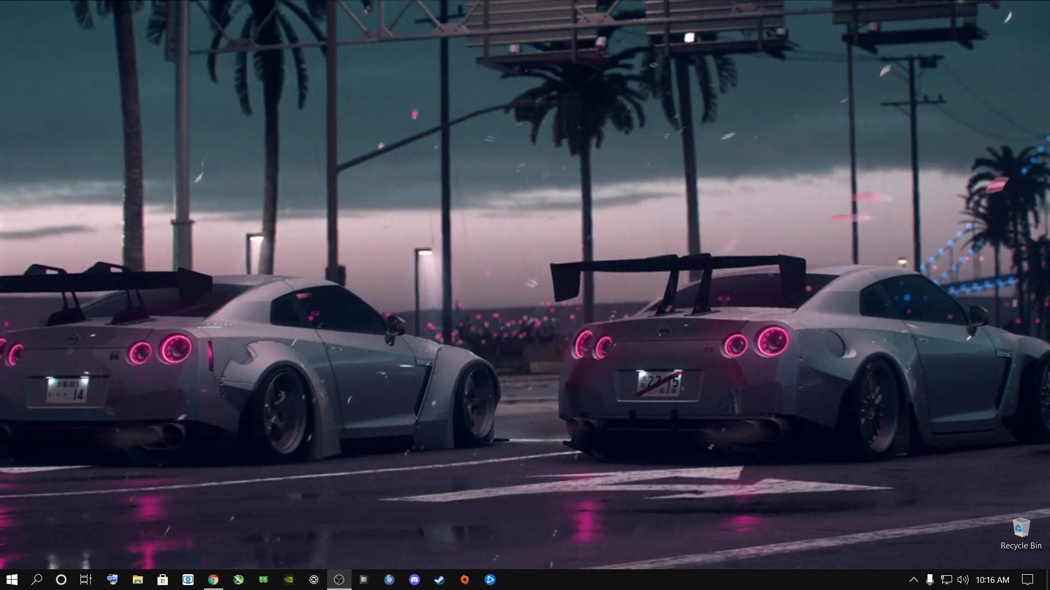
- Switch to Chrome and examine the Warzone Season Four patch notes from the bug fixes to the weapon balance changes
left_click(213, 580)
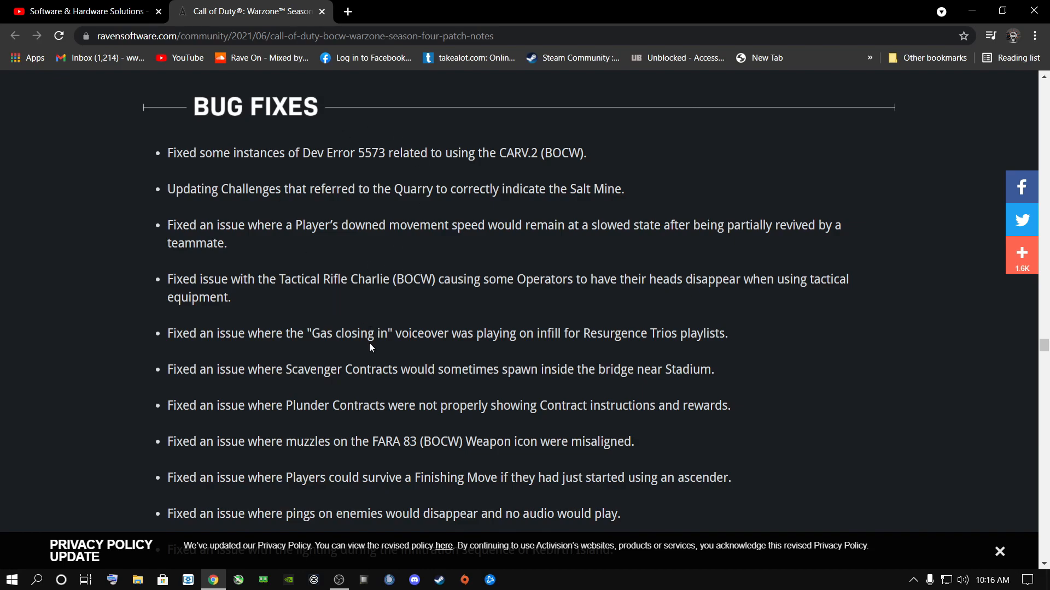
scroll(370, 345, "down", 5)
scroll(371, 344, "down", 3)
scroll(370, 344, "down", 15)
scroll(370, 346, "down", 18)
scroll(373, 347, "down", 20)
scroll(437, 403, "up", 20)
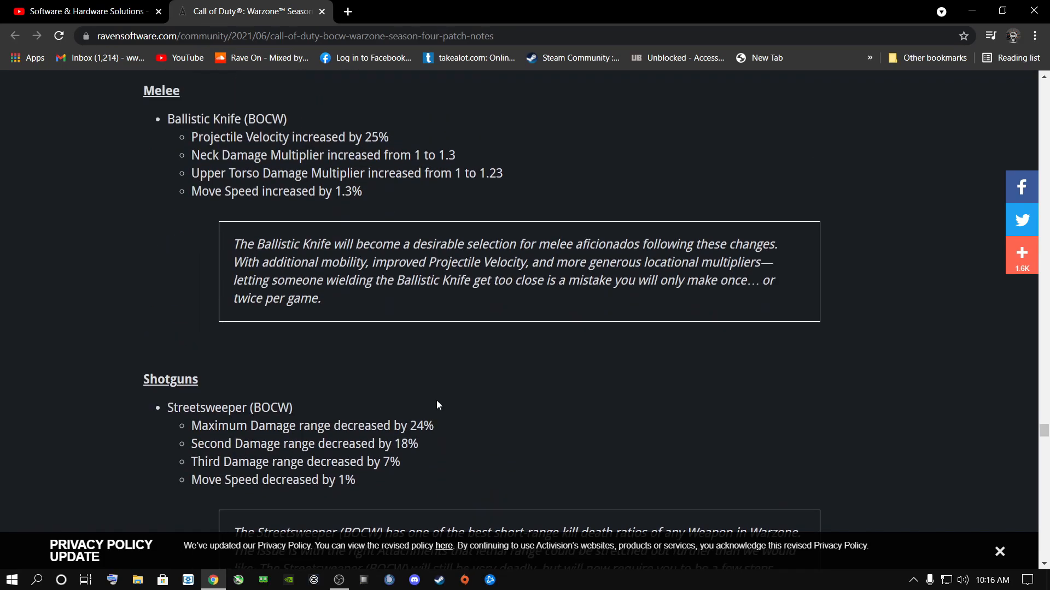
scroll(437, 404, "up", 20)
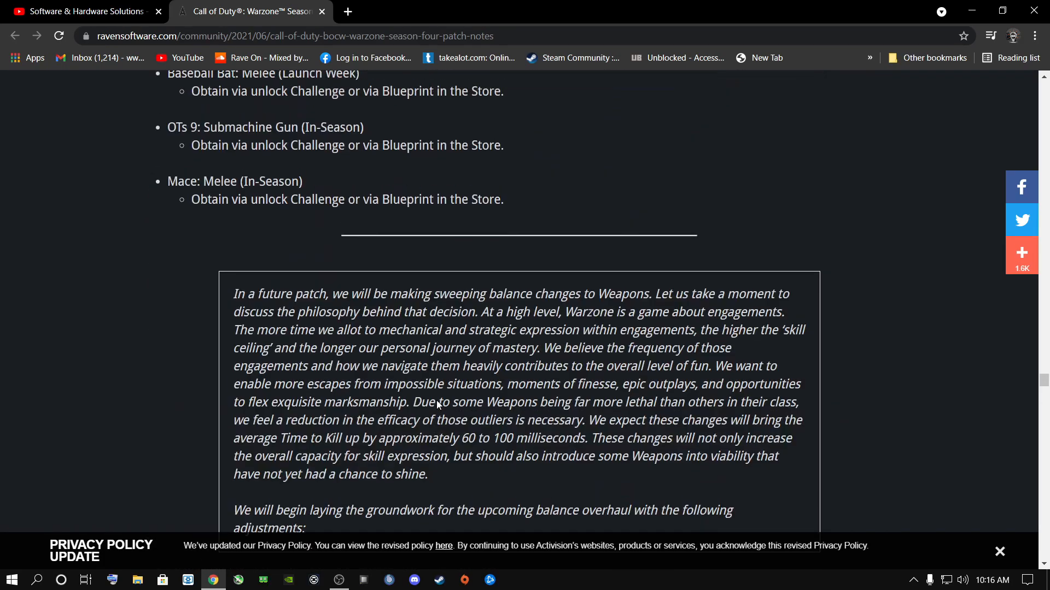
scroll(436, 405, "up", 15)
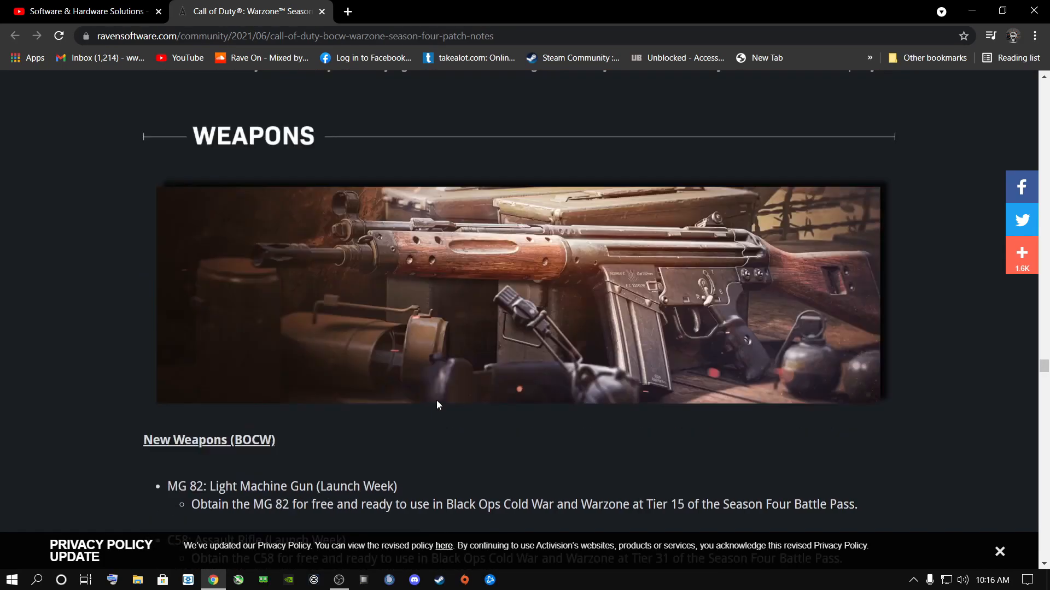
- Review the earlier sections of the patch notes, from Weapons back through Maps and Battle Pass to Events
scroll(436, 405, "down", 1)
scroll(436, 404, "up", 1)
scroll(437, 404, "up", 10)
scroll(437, 405, "down", 4)
scroll(479, 429, "up", 5)
scroll(479, 430, "up", 20)
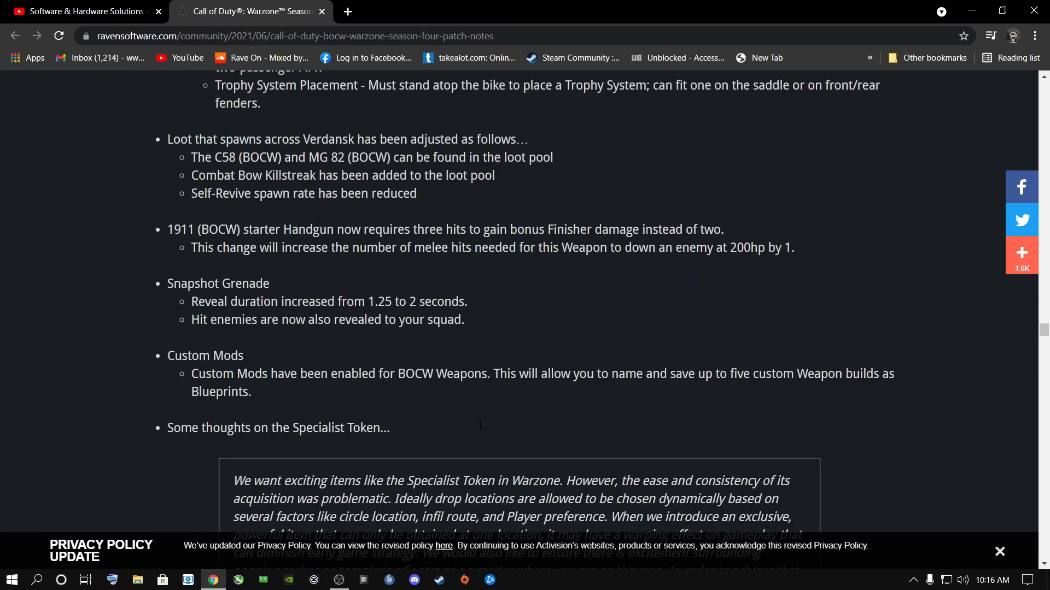
scroll(479, 429, "up", 20)
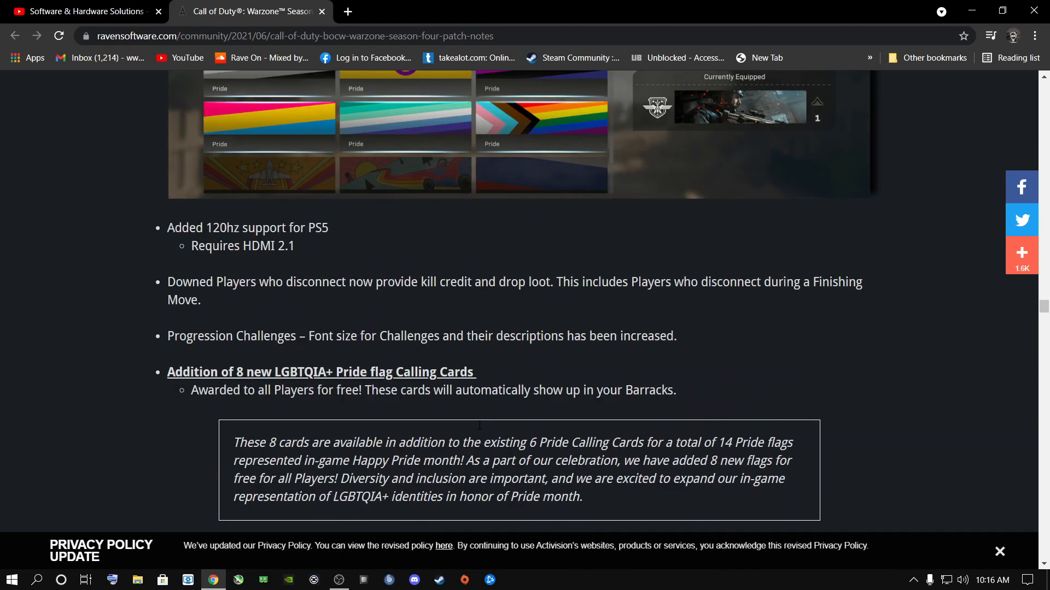
scroll(479, 429, "up", 5)
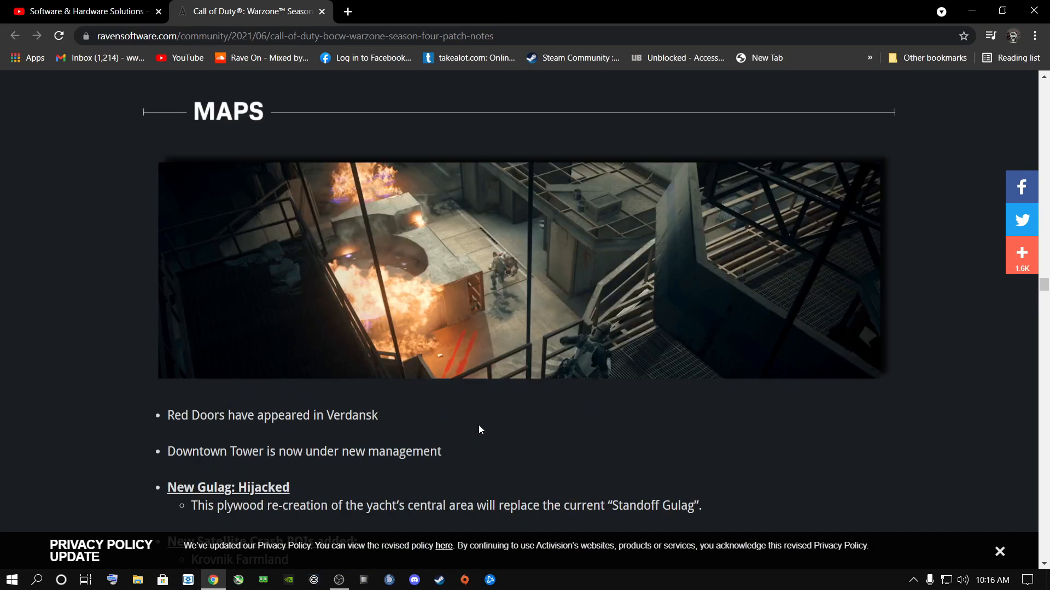
scroll(479, 429, "up", 10)
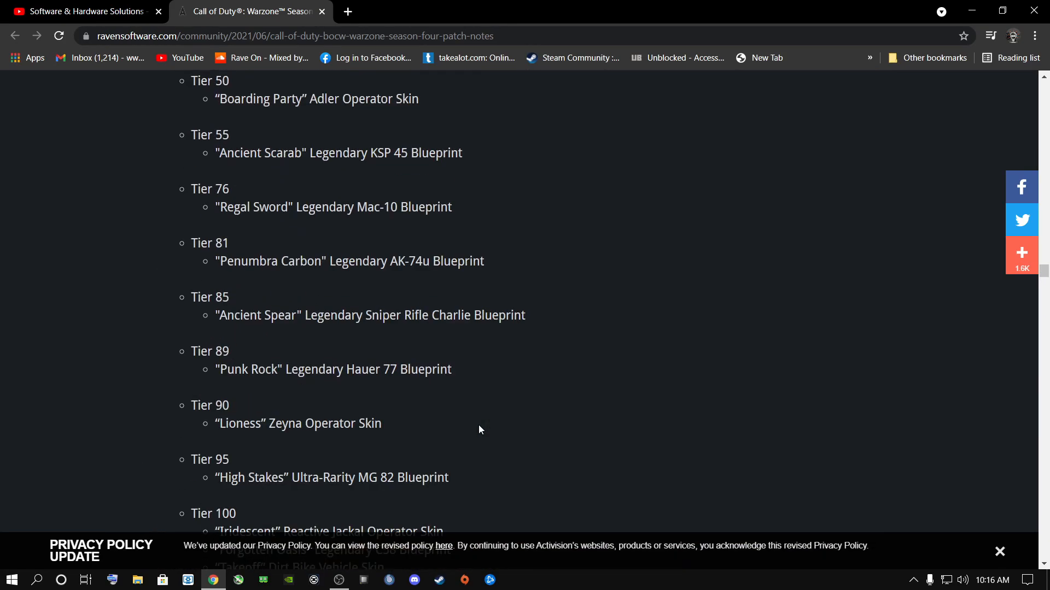
scroll(479, 429, "up", 12)
scroll(479, 429, "up", 12)
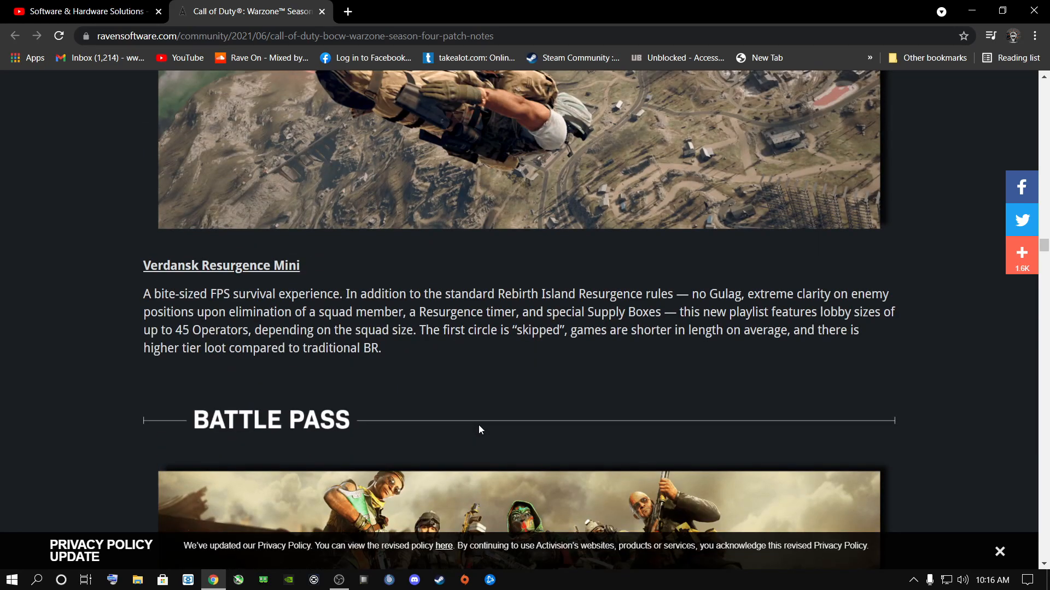
scroll(478, 429, "up", 6)
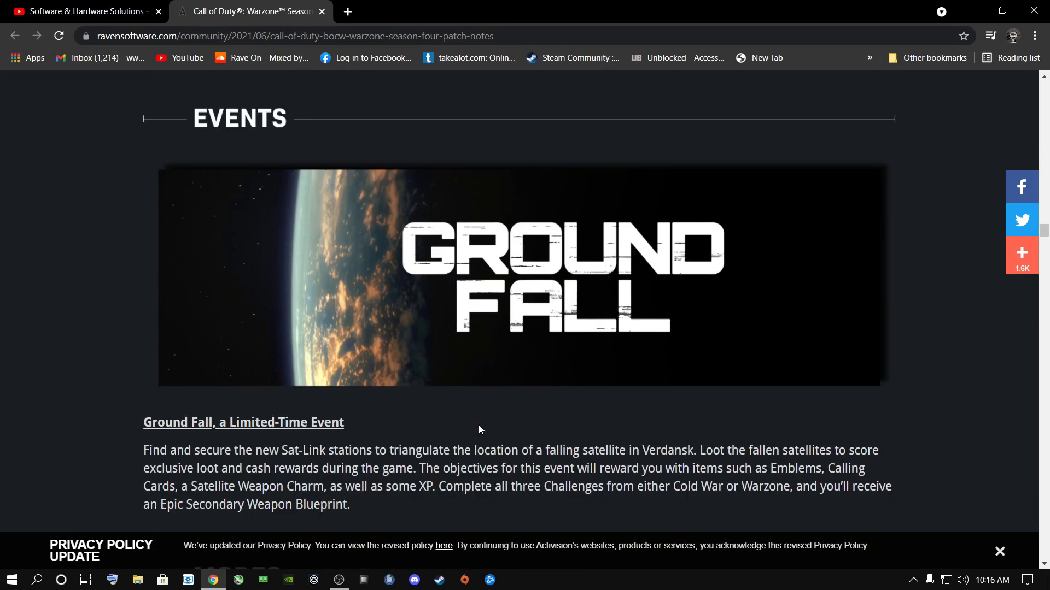
- Read on through the patch notes from Events to the handgun, melee and shotgun balance changes
scroll(479, 429, "down", 16)
scroll(479, 429, "down", 15)
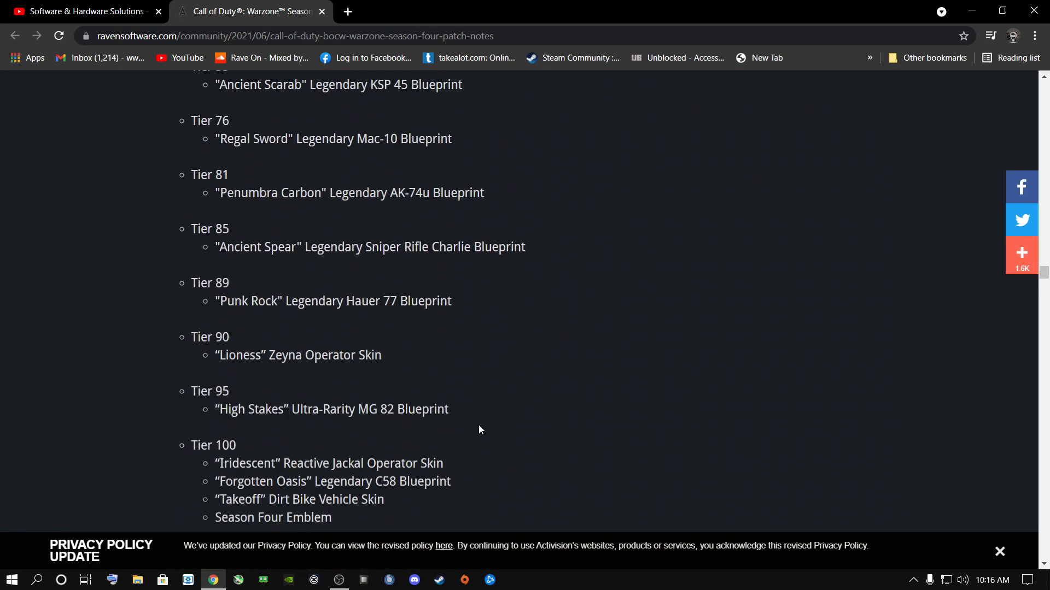
scroll(479, 429, "down", 15)
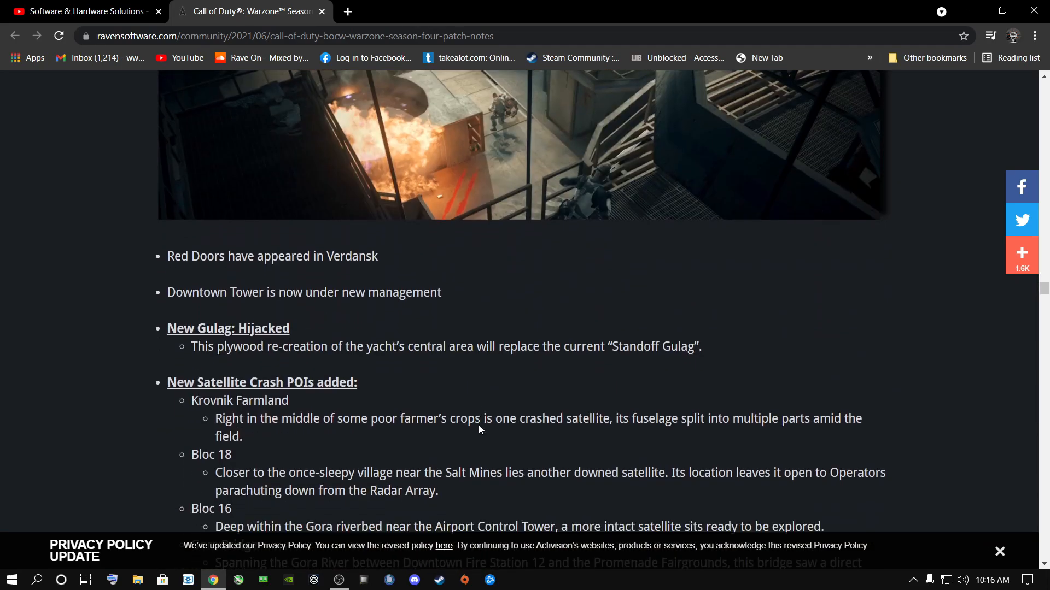
scroll(479, 429, "down", 15)
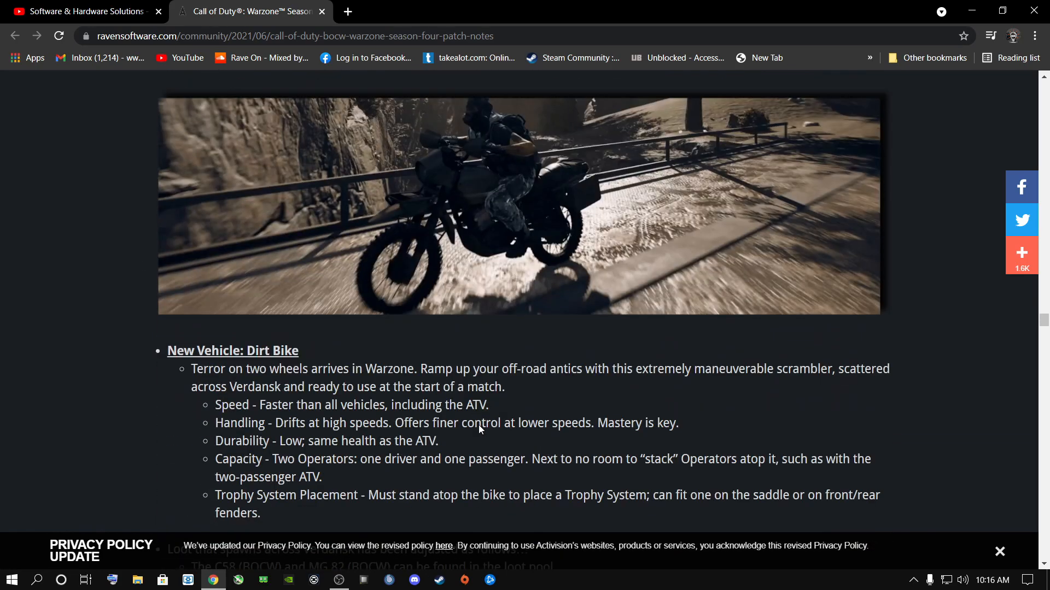
scroll(479, 428, "down", 15)
scroll(478, 427, "down", 15)
scroll(478, 425, "down", 15)
scroll(478, 429, "down", 10)
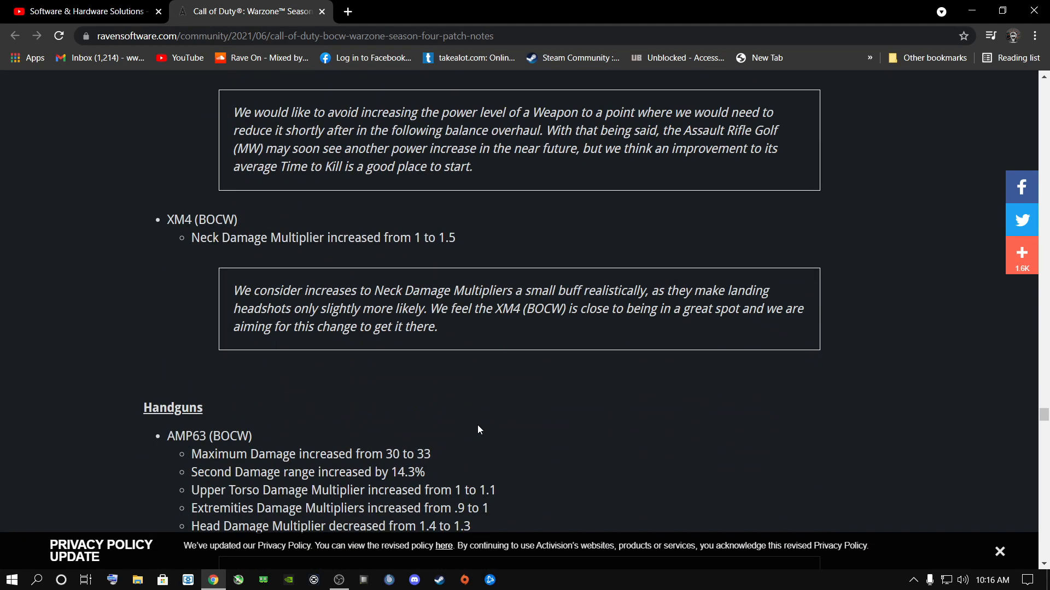
scroll(478, 430, "down", 6)
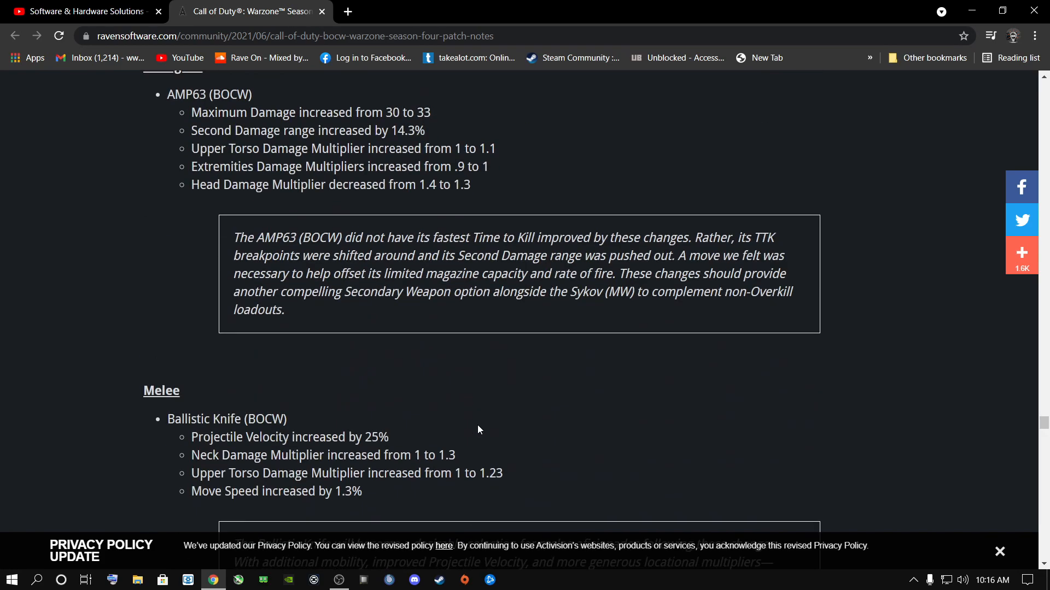
scroll(477, 430, "down", 5)
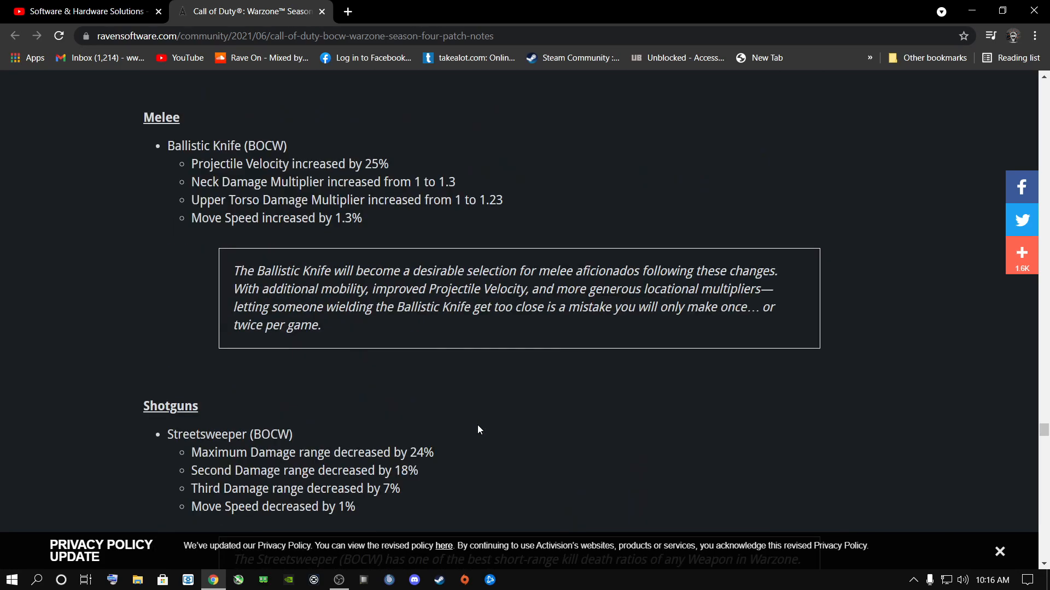
scroll(477, 430, "down", 4)
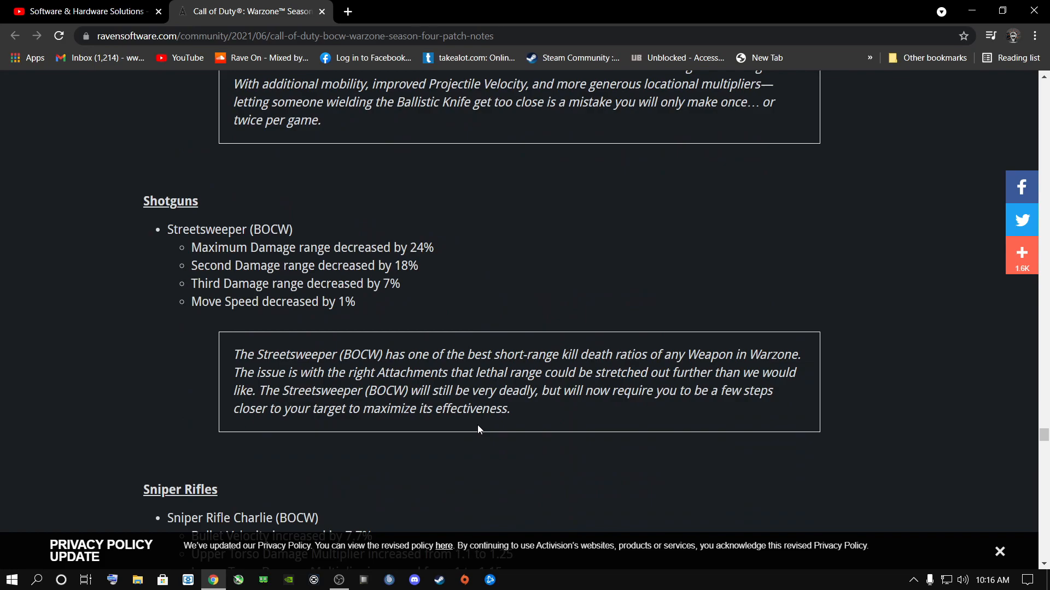
- View the Software & Hardware Solutions YouTube channel page, including its uploads and popular uploads
left_click(82, 7)
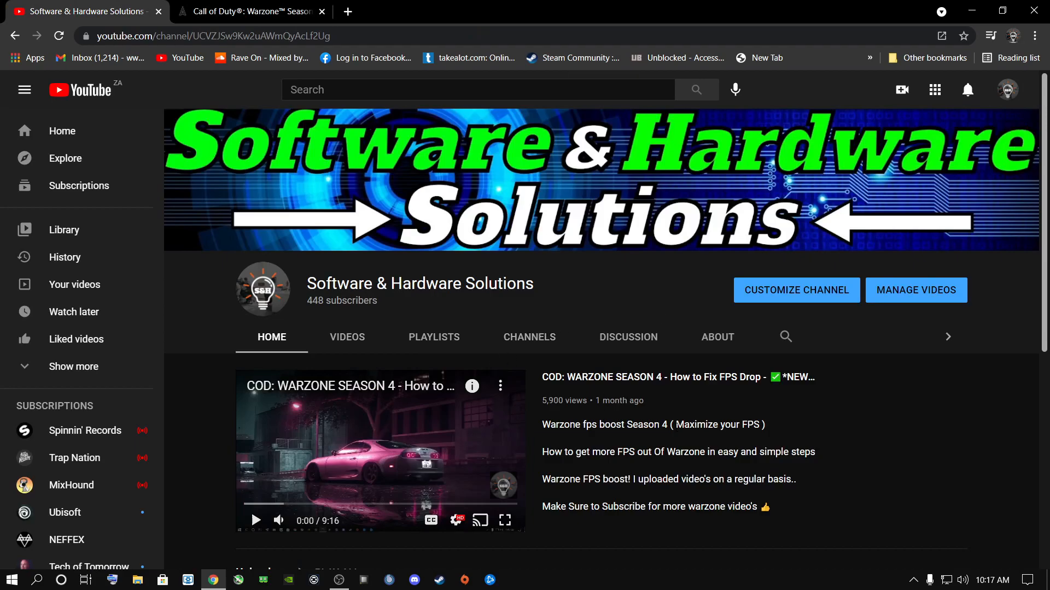
scroll(426, 506, "down", 4)
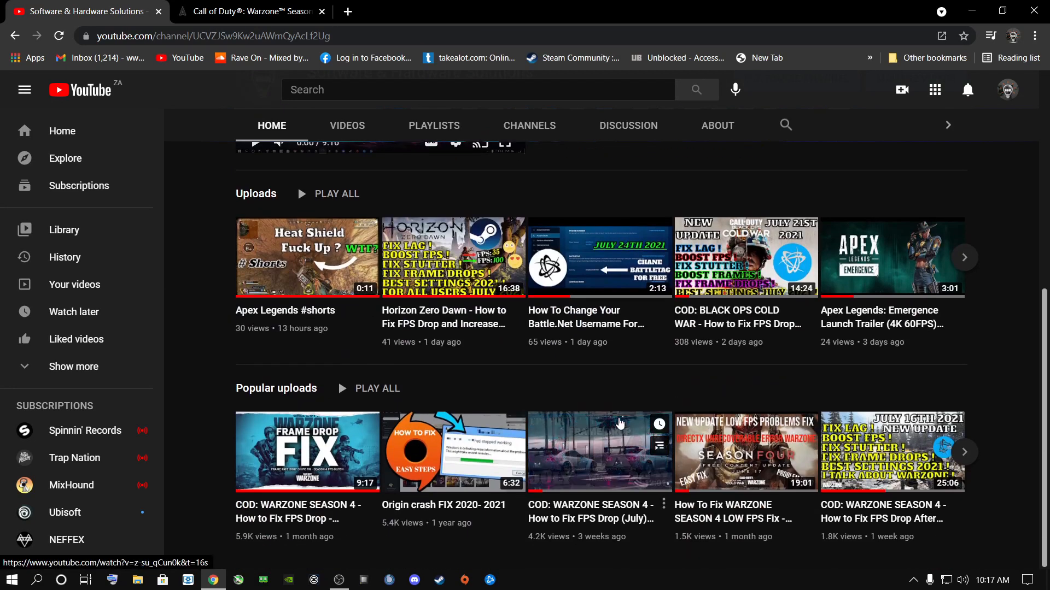
scroll(648, 420, "up", 4)
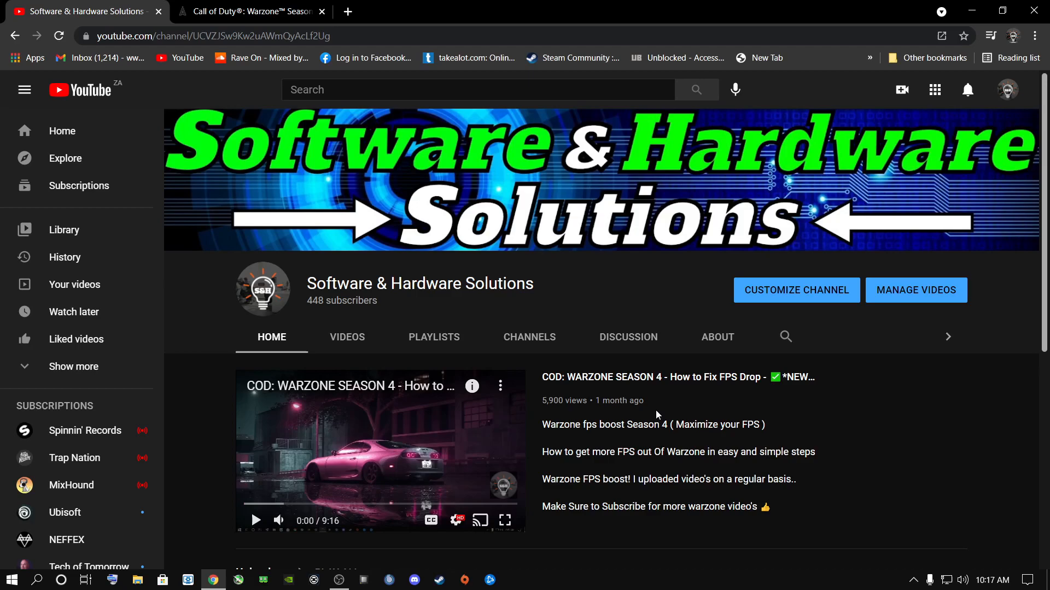
- Return to the Warzone patch notes, examine the Bug Fixes section, and minimize the browser
left_click(270, 8)
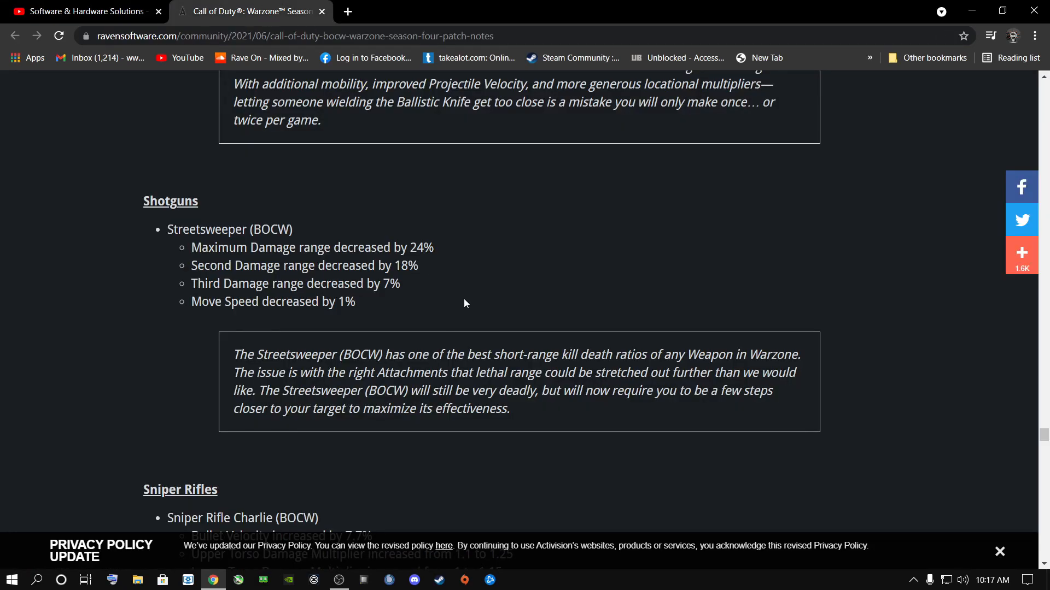
scroll(517, 349, "up", 20)
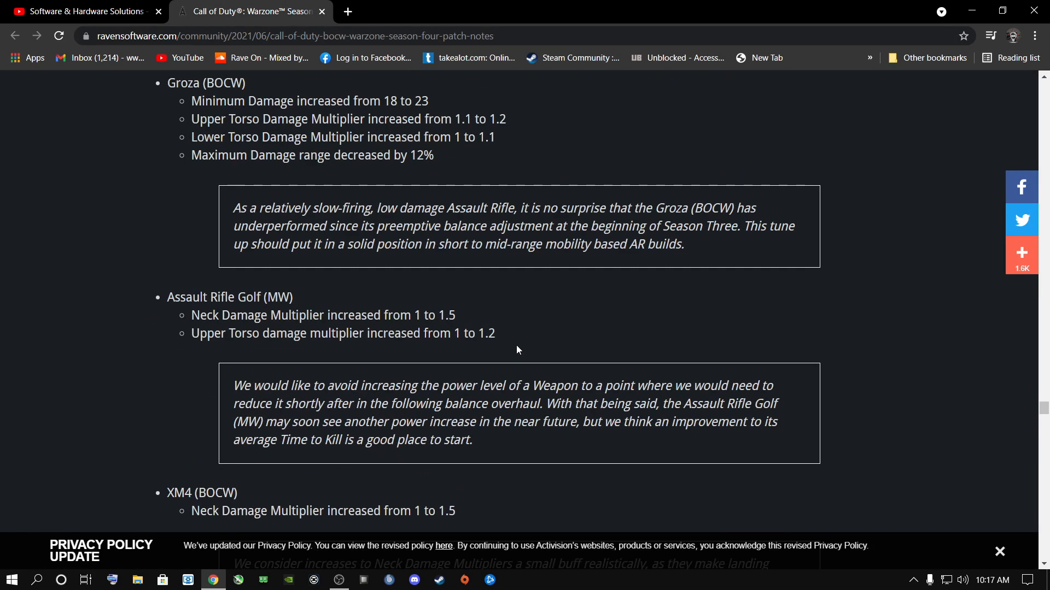
scroll(517, 348, "up", 20)
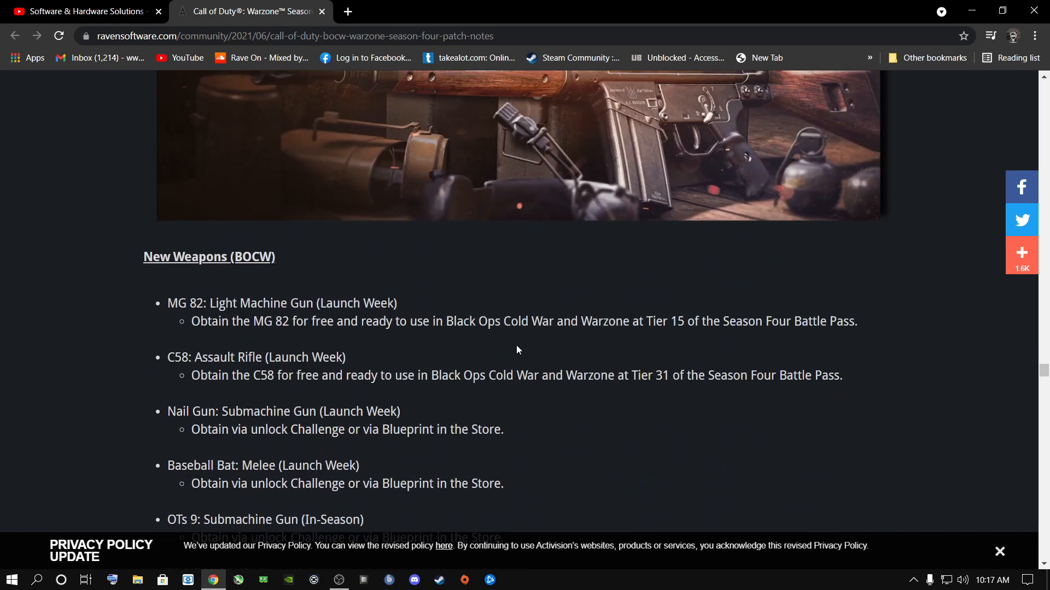
scroll(516, 346, "up", 19)
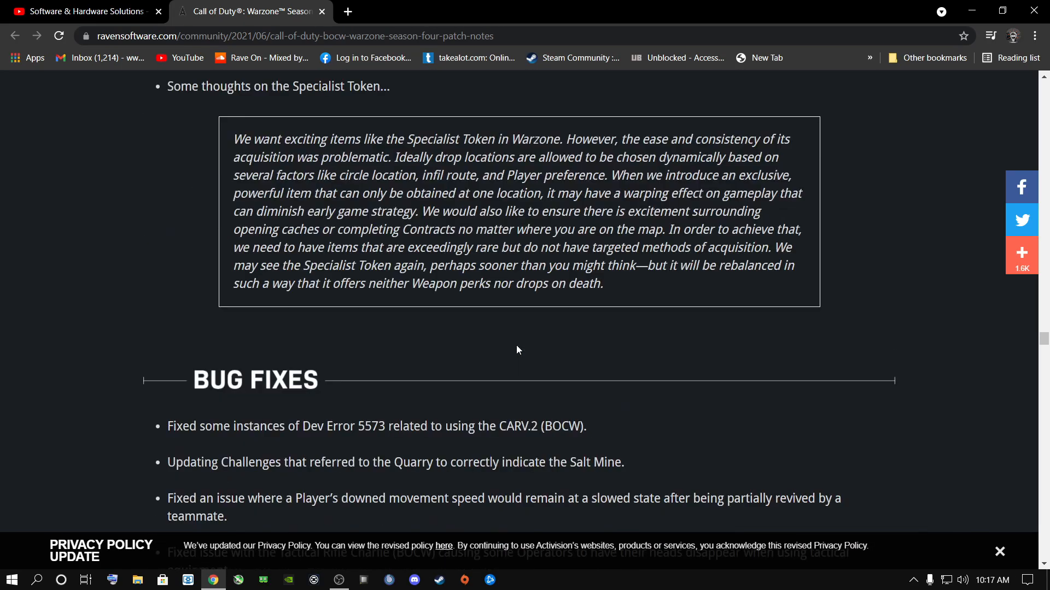
scroll(516, 345, "down", 5)
scroll(516, 346, "up", 1)
scroll(516, 345, "down", 2)
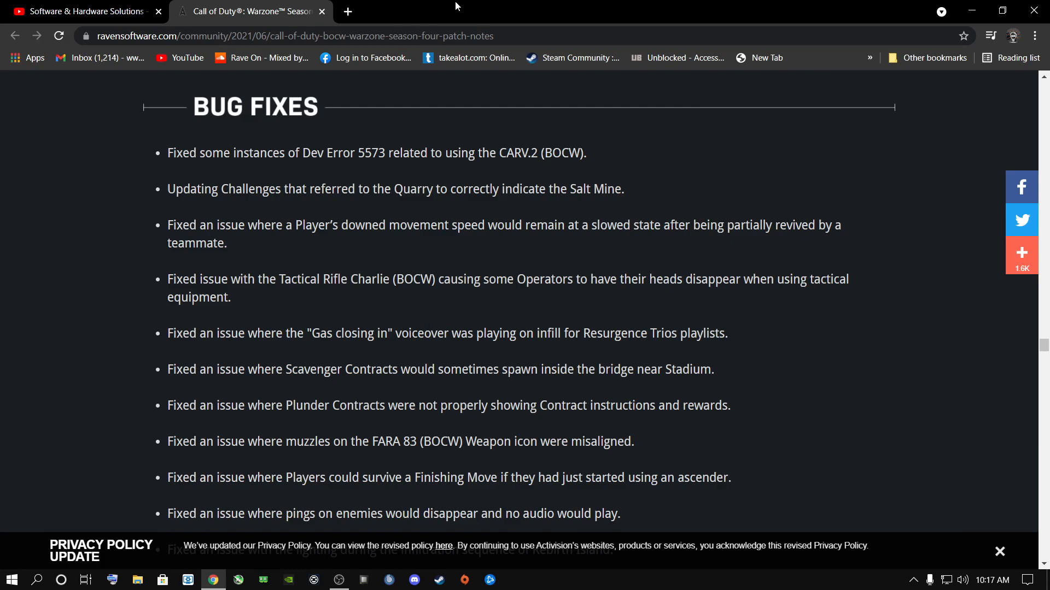
left_click(972, 9)
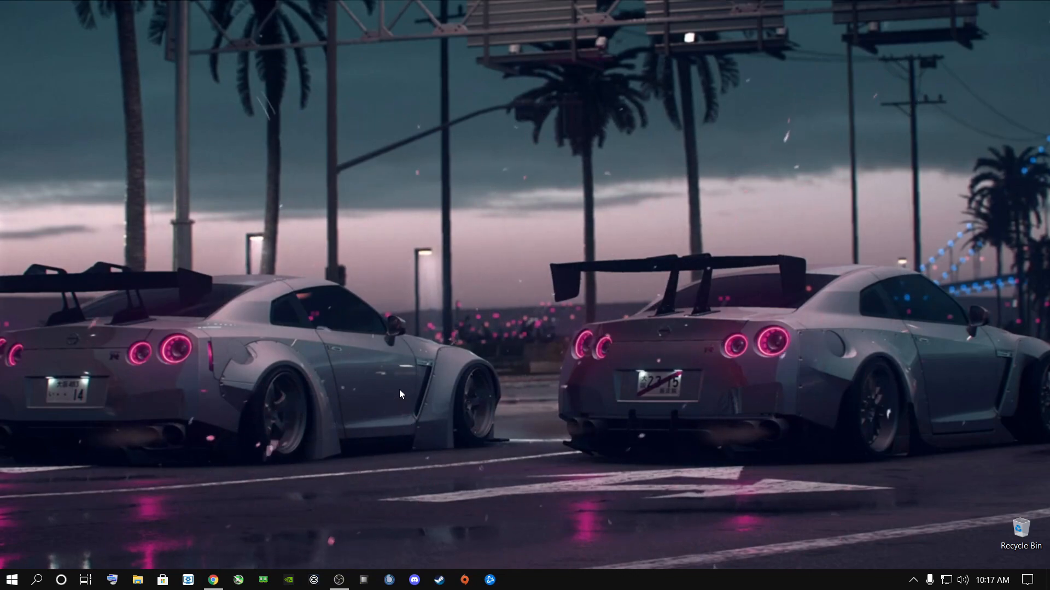
- Open Windows Settings, check Windows Update under Update & Security, and close Settings
left_click(37, 580)
type("settings")
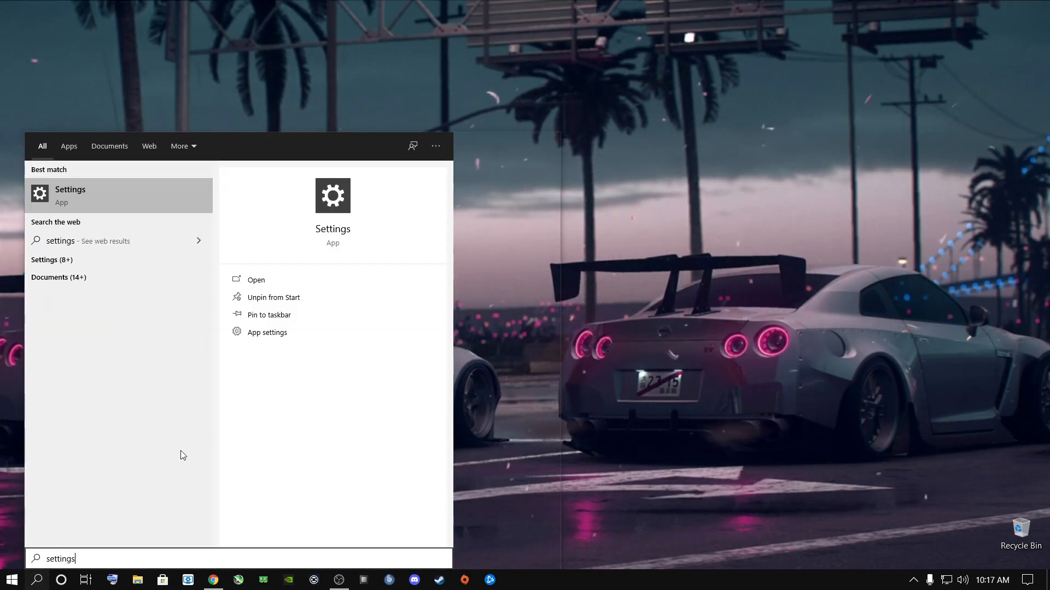
key("Return")
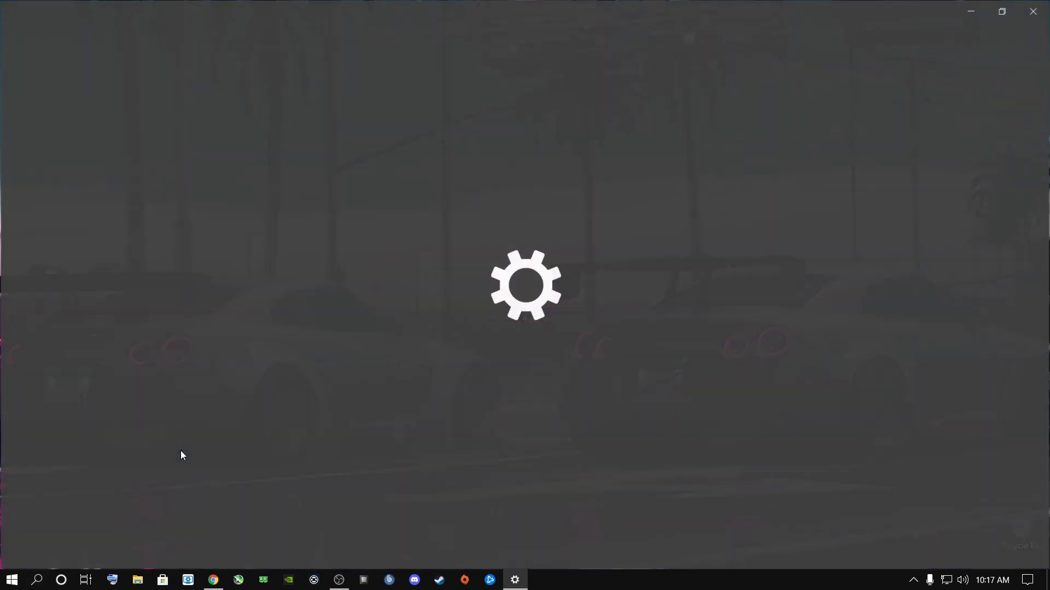
left_click(523, 322)
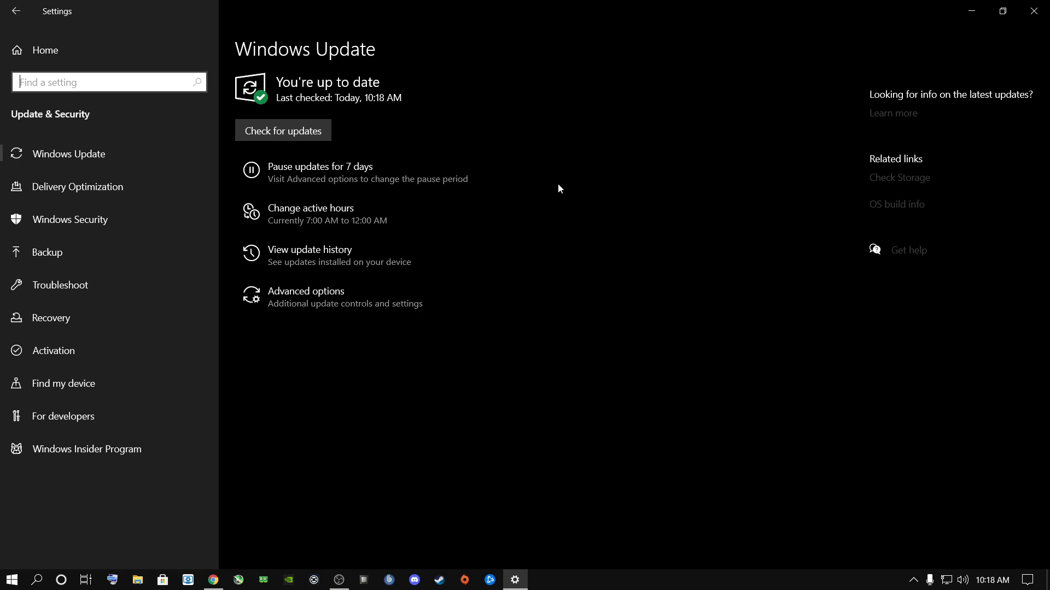
key("alt+F4")
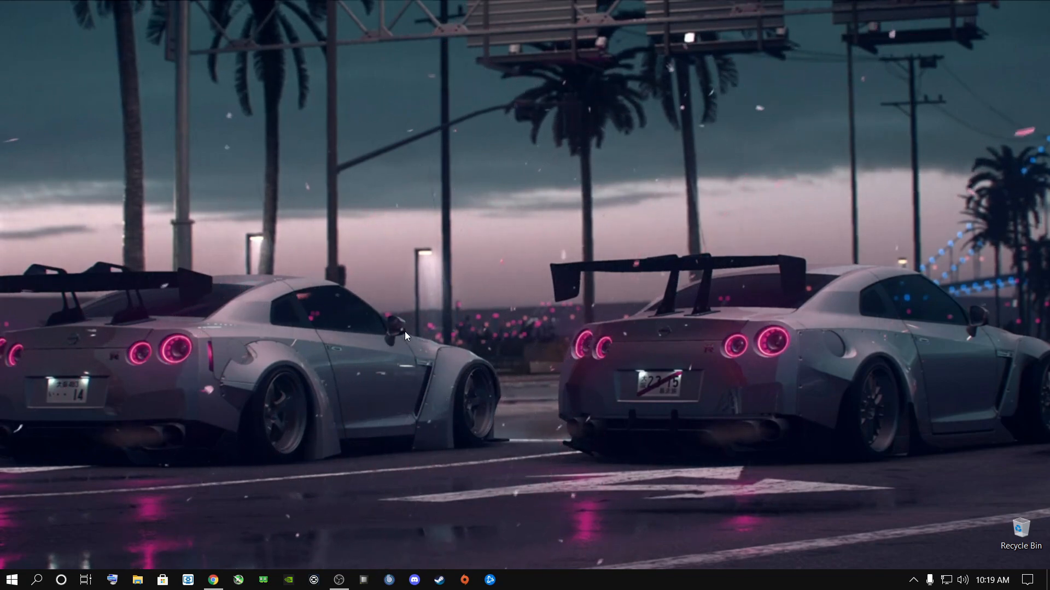
- Search Windows for Device Manager and open it
left_click(36, 579)
type("device Manager")
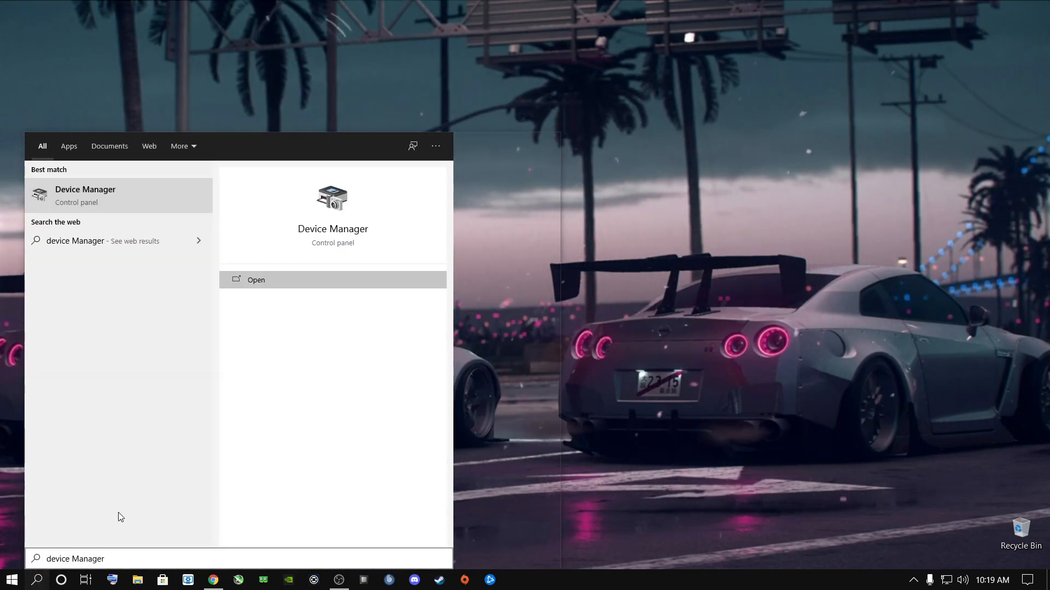
left_click(80, 199)
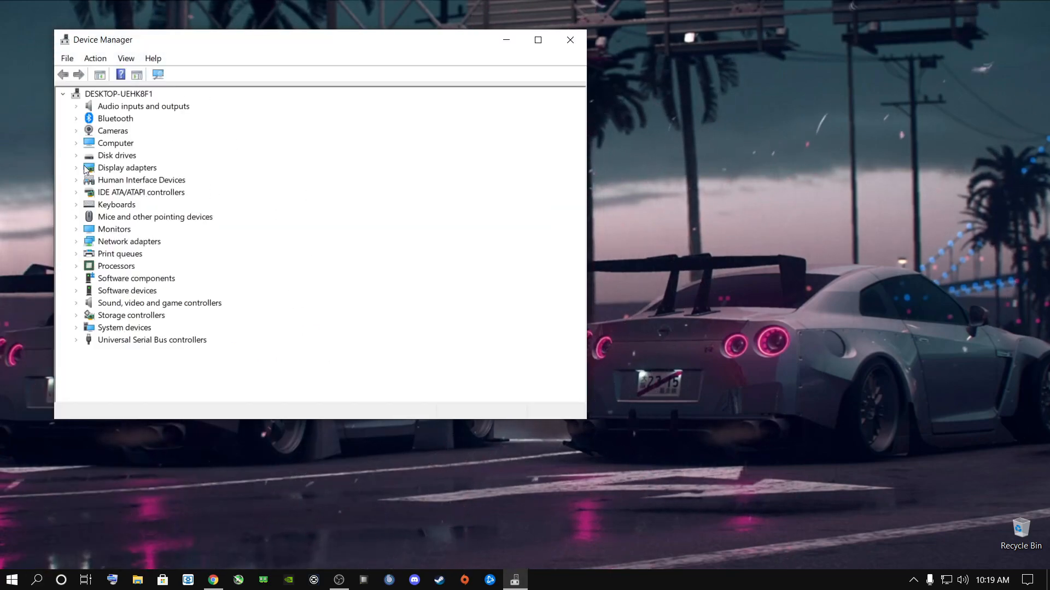
- Run an automatic driver search for the NVIDIA GeForce RTX 2060 under Display adapters
double_click(84, 167)
left_click(137, 182)
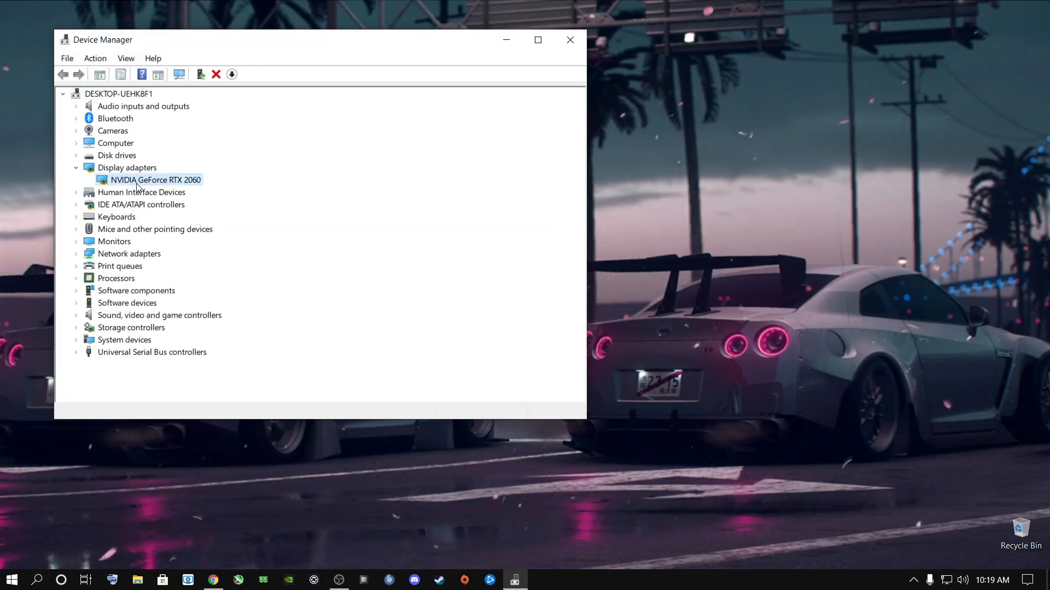
right_click(138, 181)
left_click(144, 186)
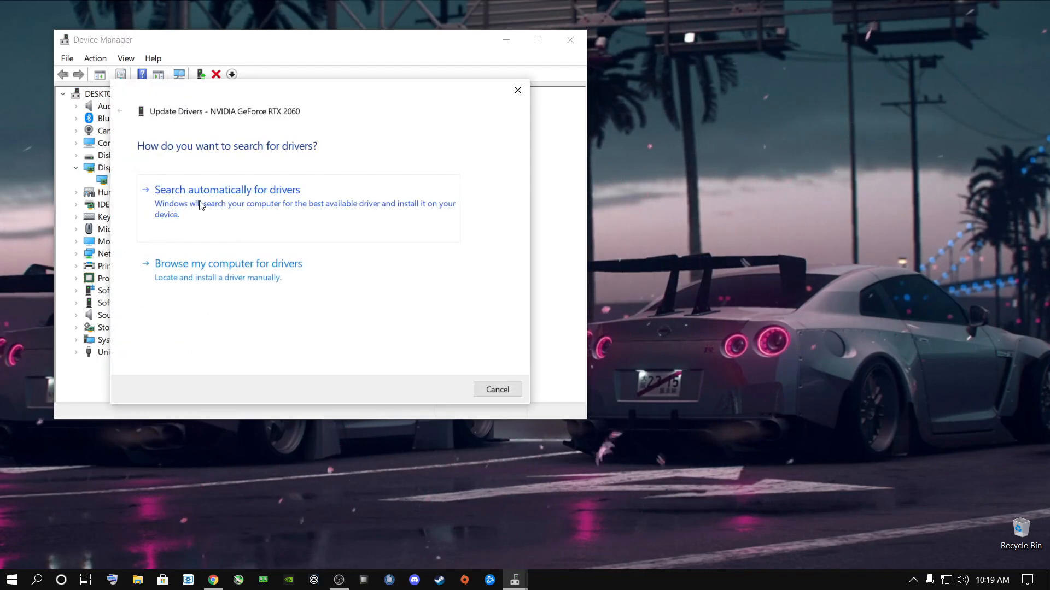
left_click(200, 205)
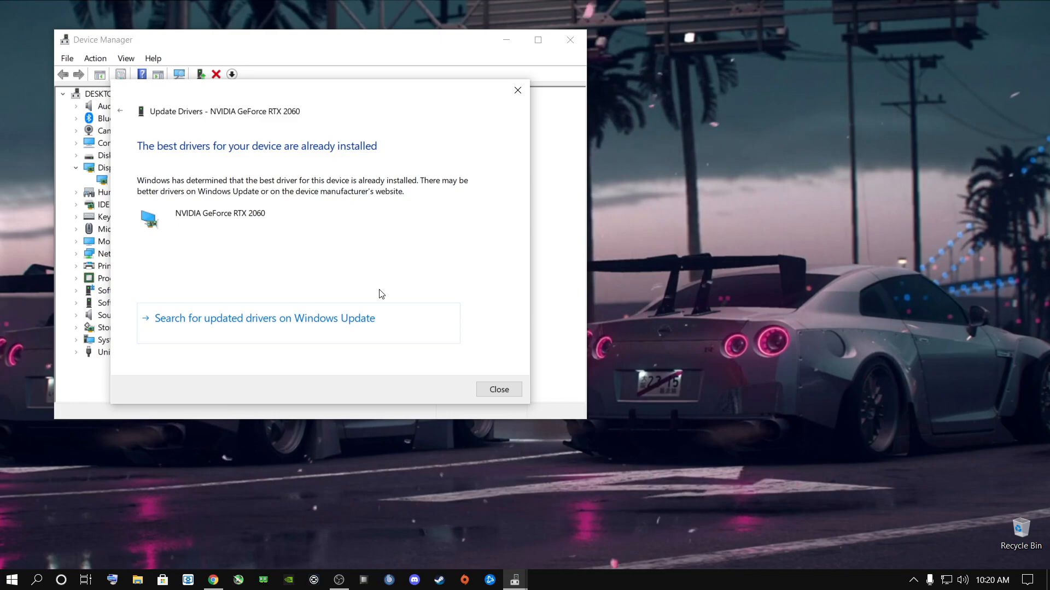
- Close the driver update dialog and Device Manager, and find and open Edit power plan through Windows search
left_click(500, 390)
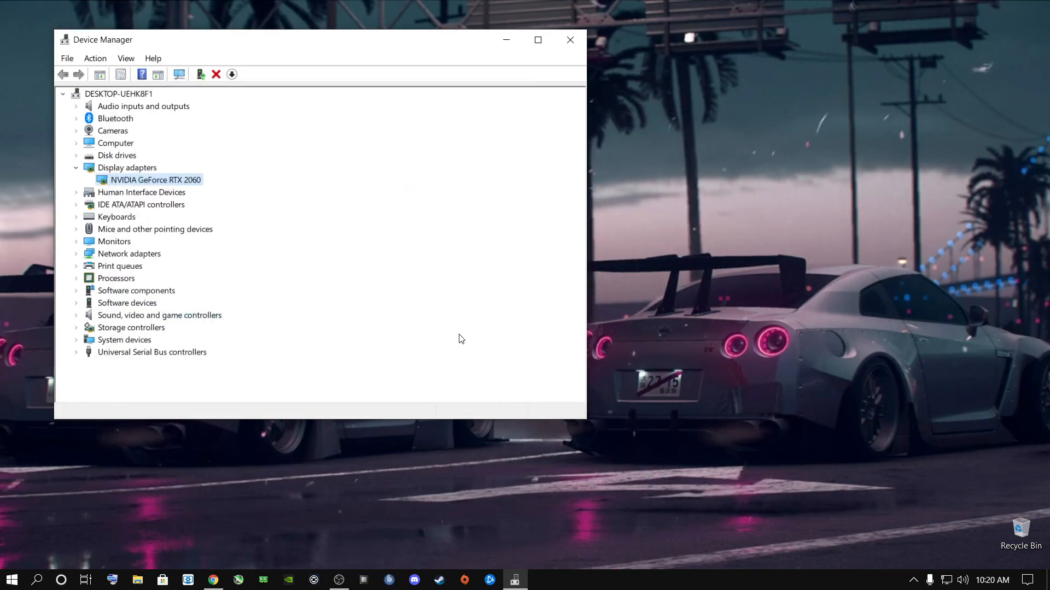
left_click(570, 39)
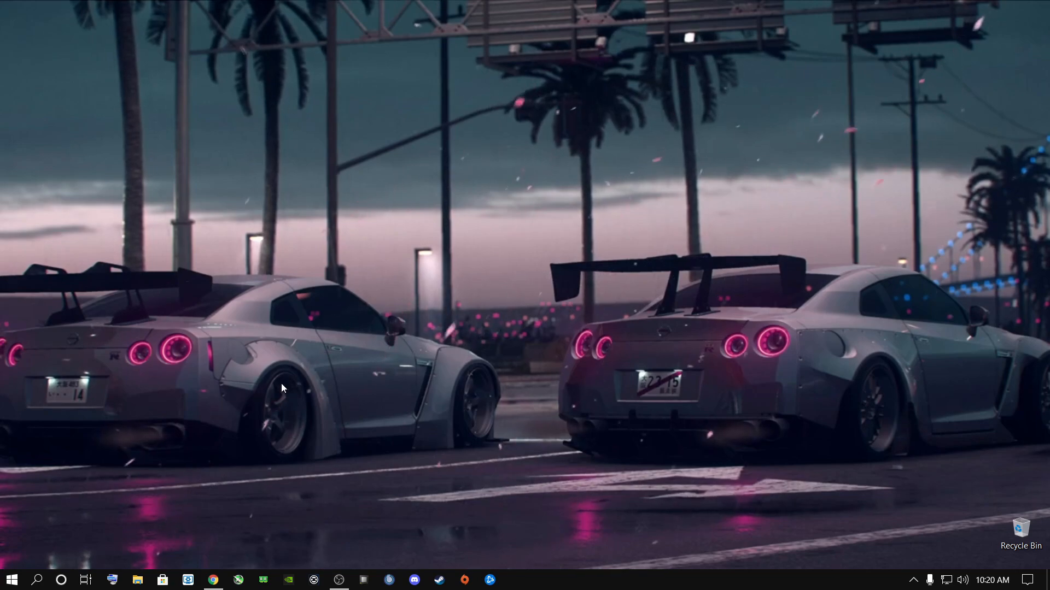
left_click(37, 579)
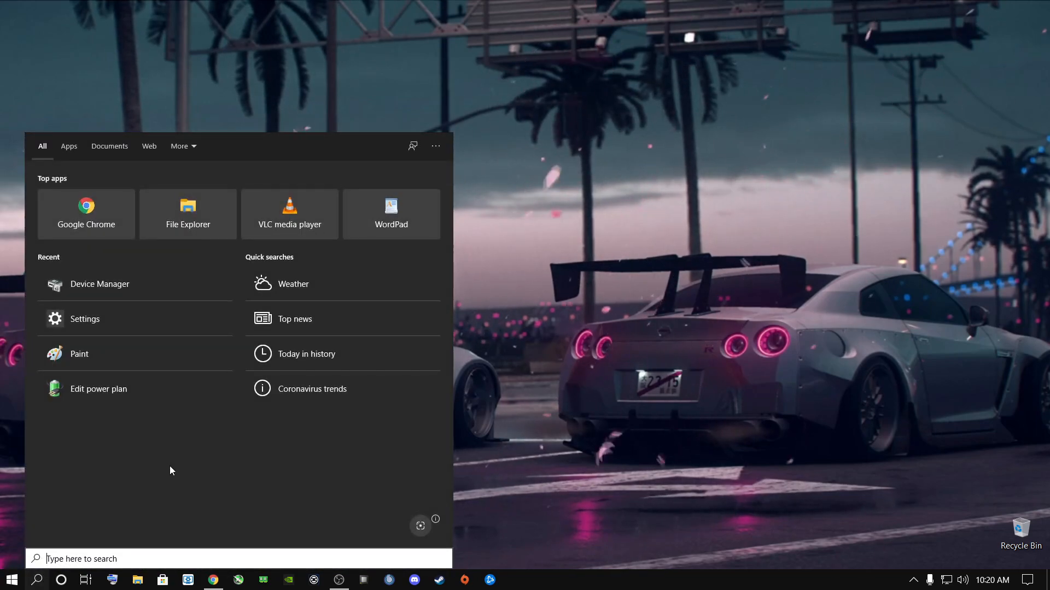
type("edit")
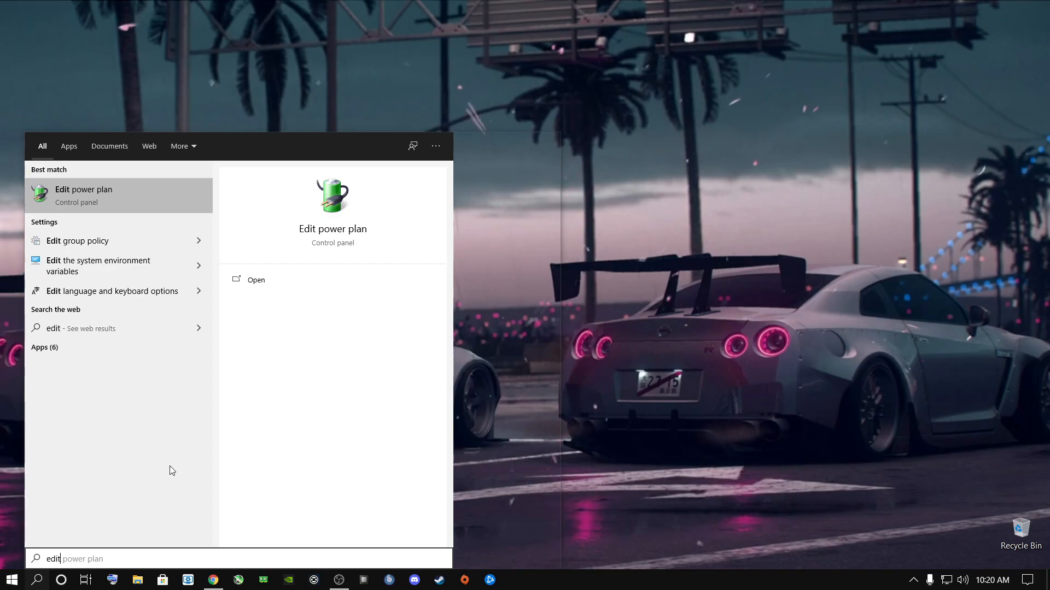
key("Tab")
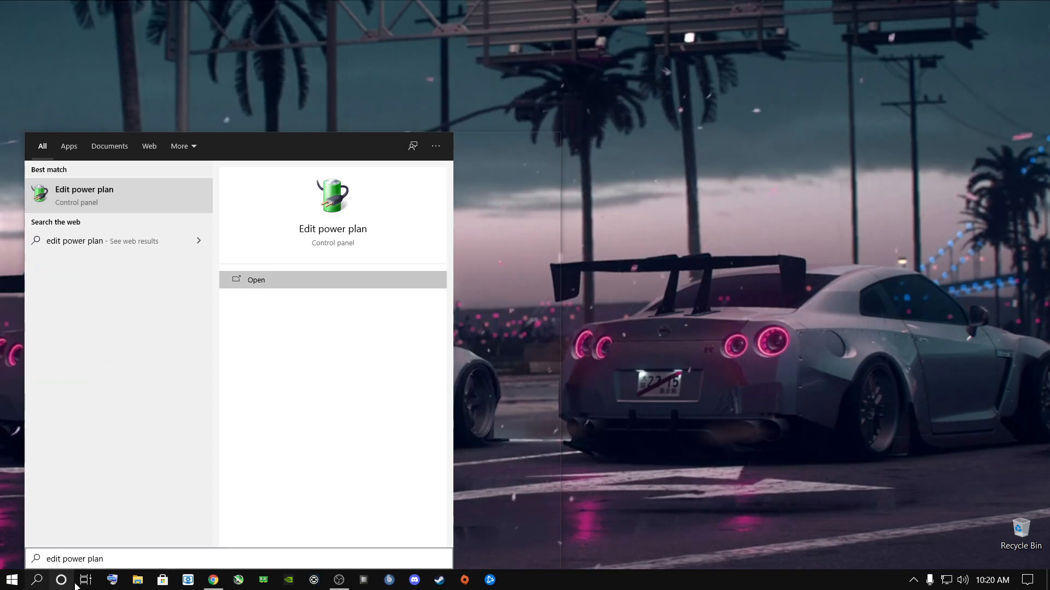
left_click(86, 191)
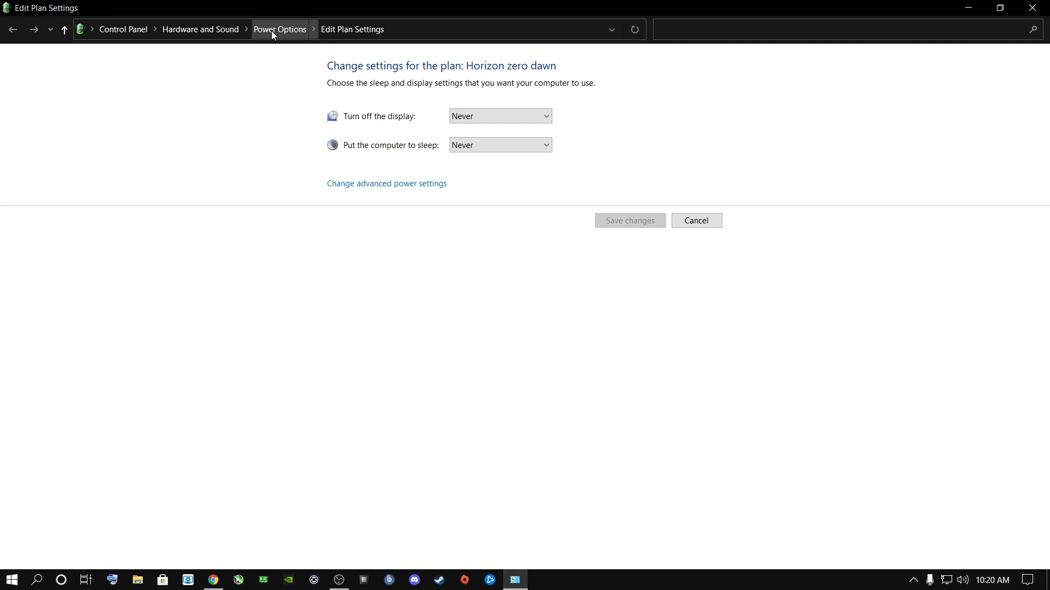
- Create a power plan named "For Warzone" based on High performance
left_click(271, 30)
left_click(45, 112)
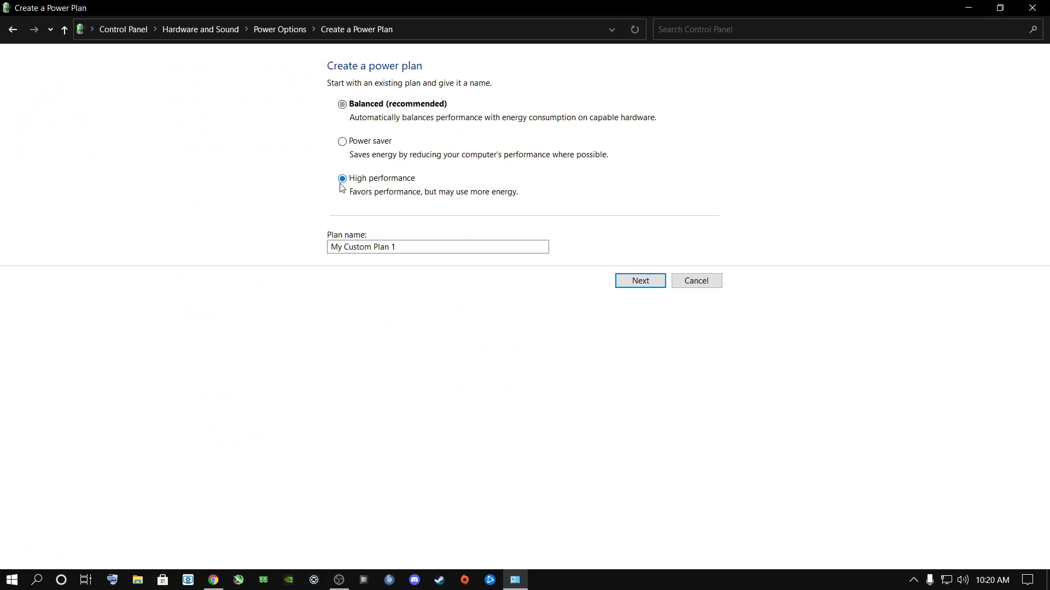
triple_click(407, 248)
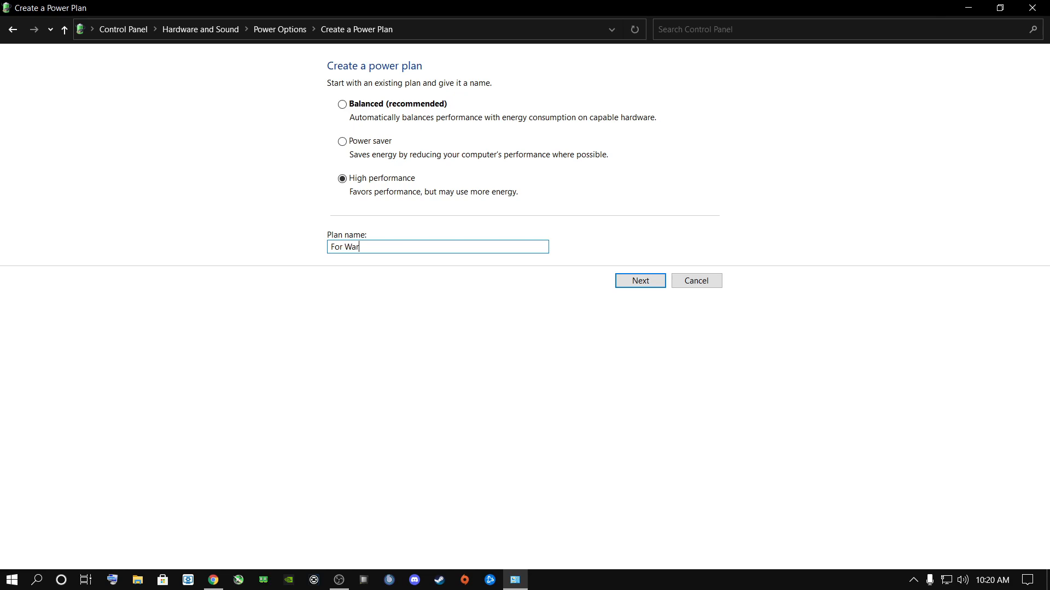
left_click(621, 282)
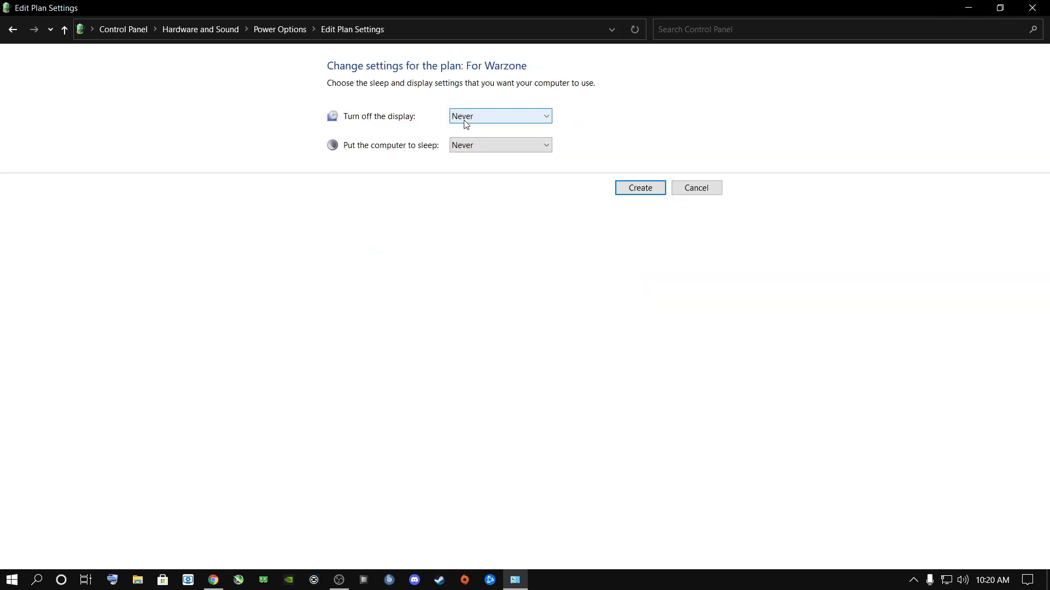
left_click(637, 189)
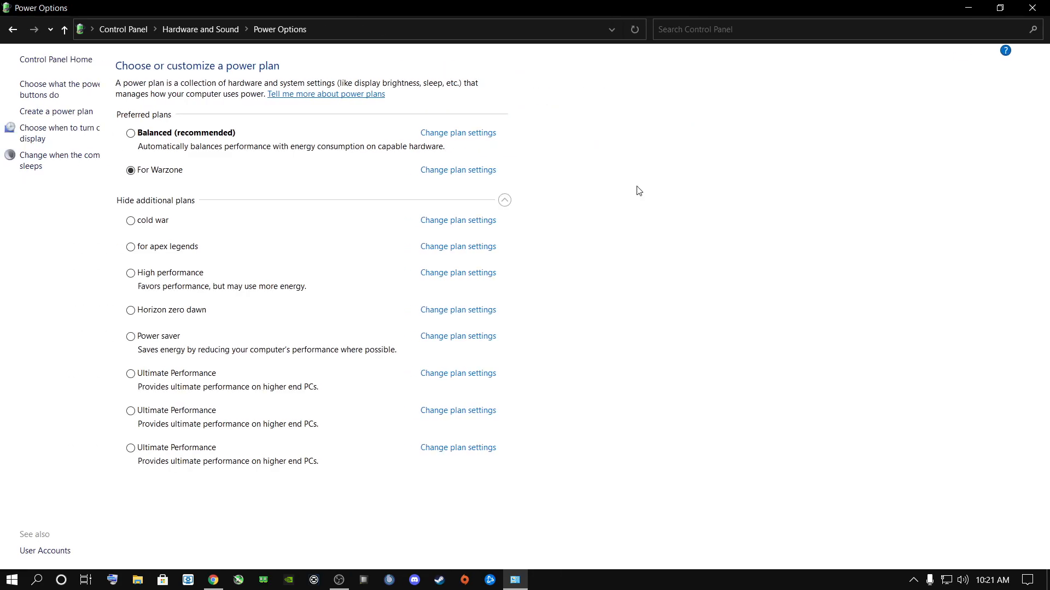
- In the For Warzone plan's advanced power settings, set the hard disk turn-off time to 0 minutes and apply it
left_click(483, 171)
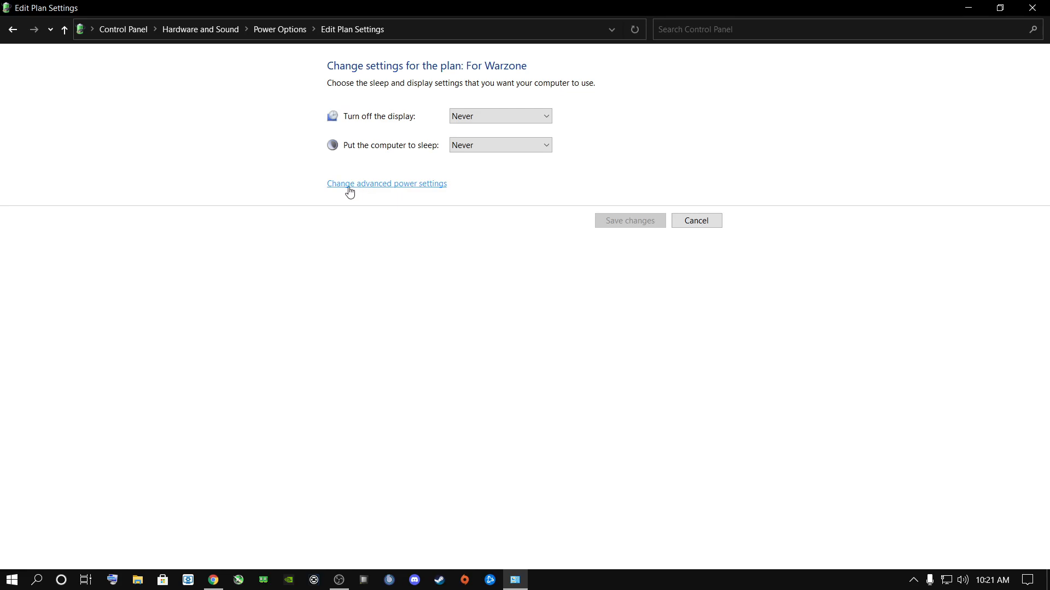
left_click(376, 185)
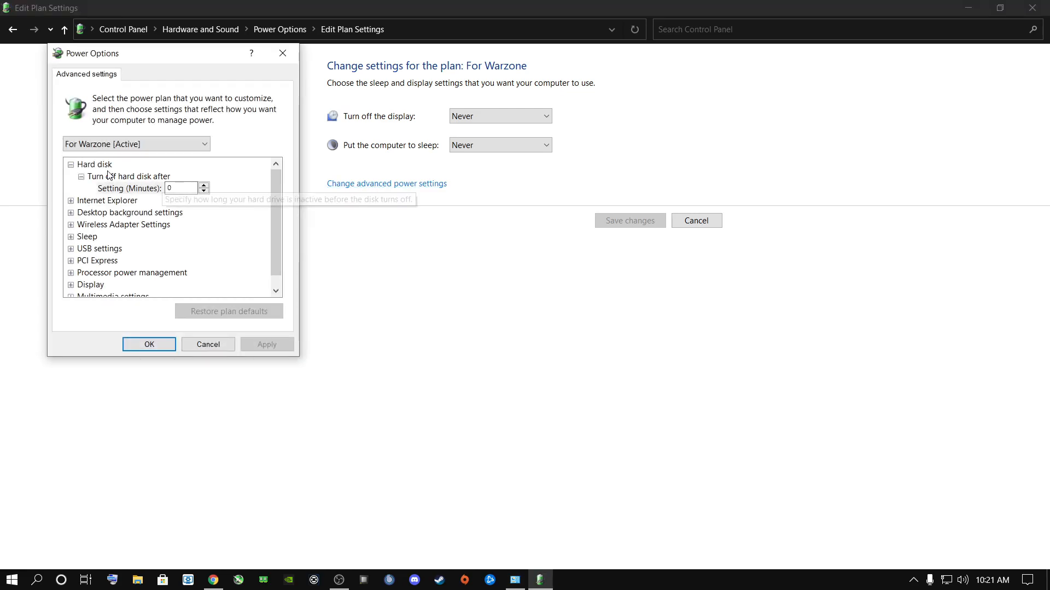
left_click(70, 164)
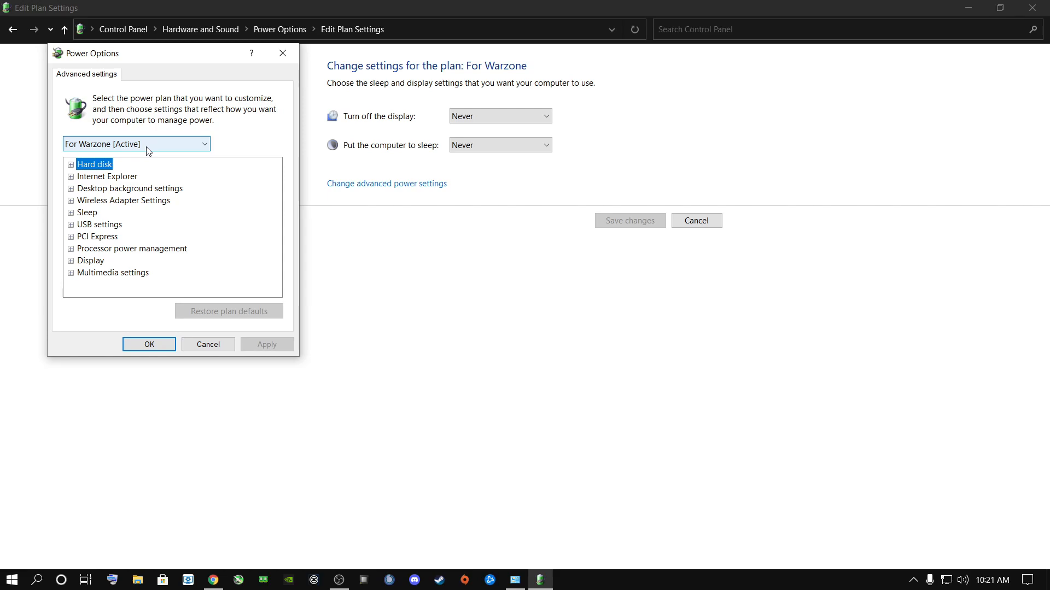
left_click(71, 165)
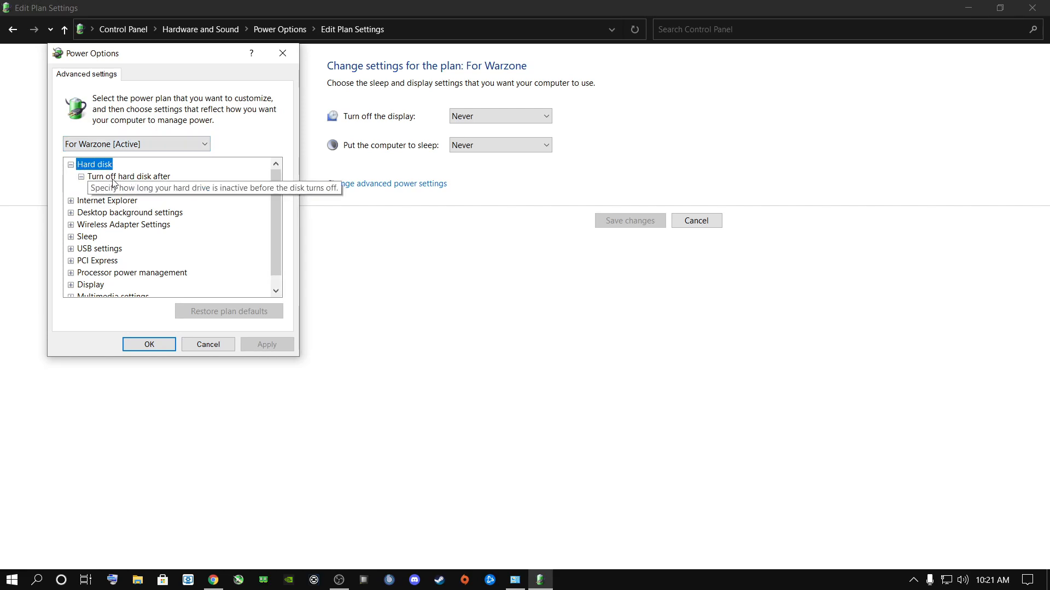
left_click(179, 188)
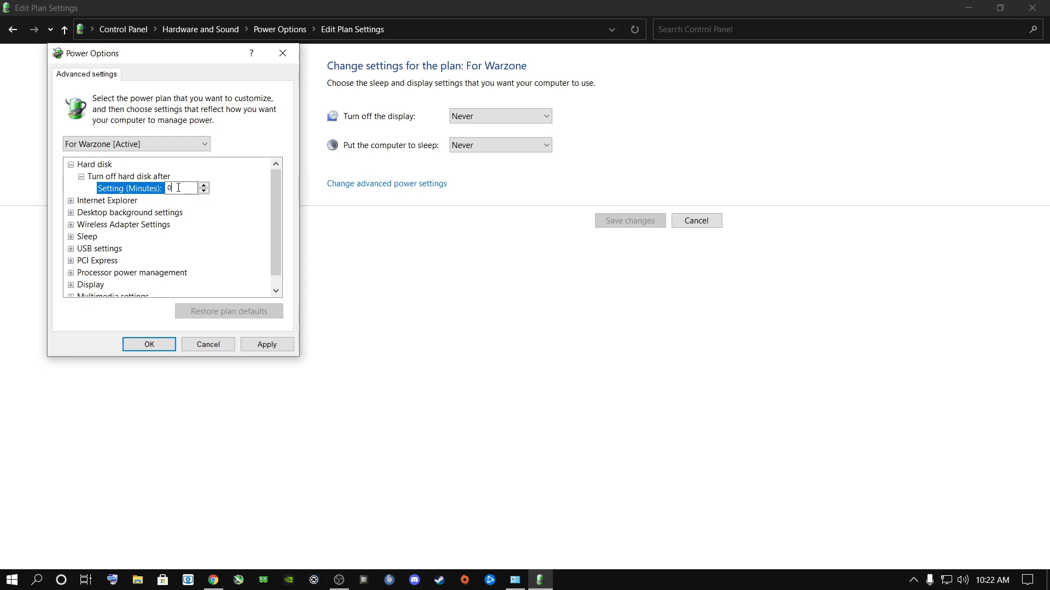
left_click(267, 344)
left_click(101, 203)
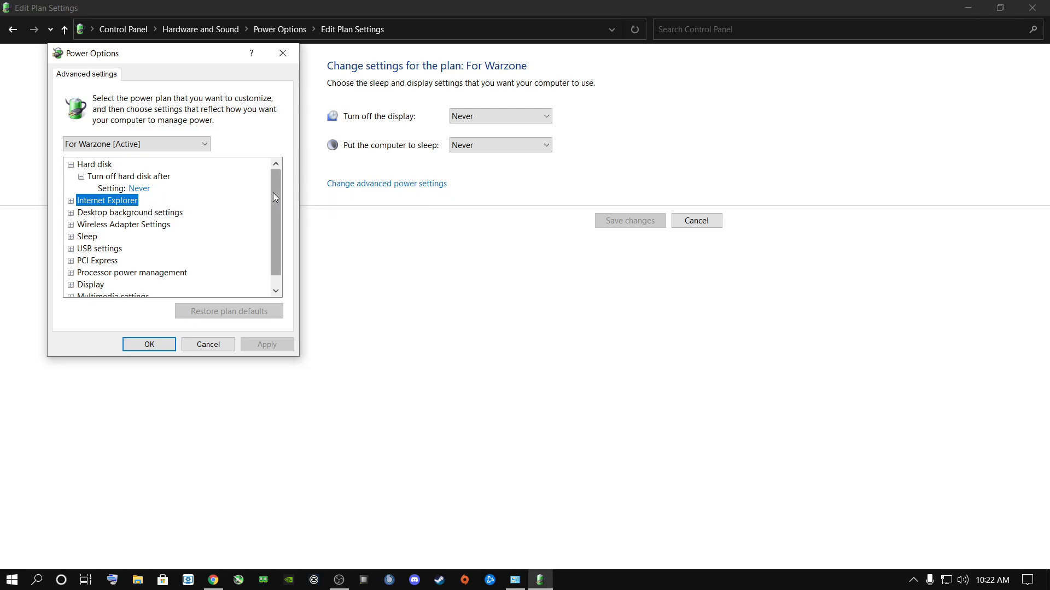
- Set the minimum processor state under Processor power management to 100% and apply it
left_click_drag(274, 193, 273, 203)
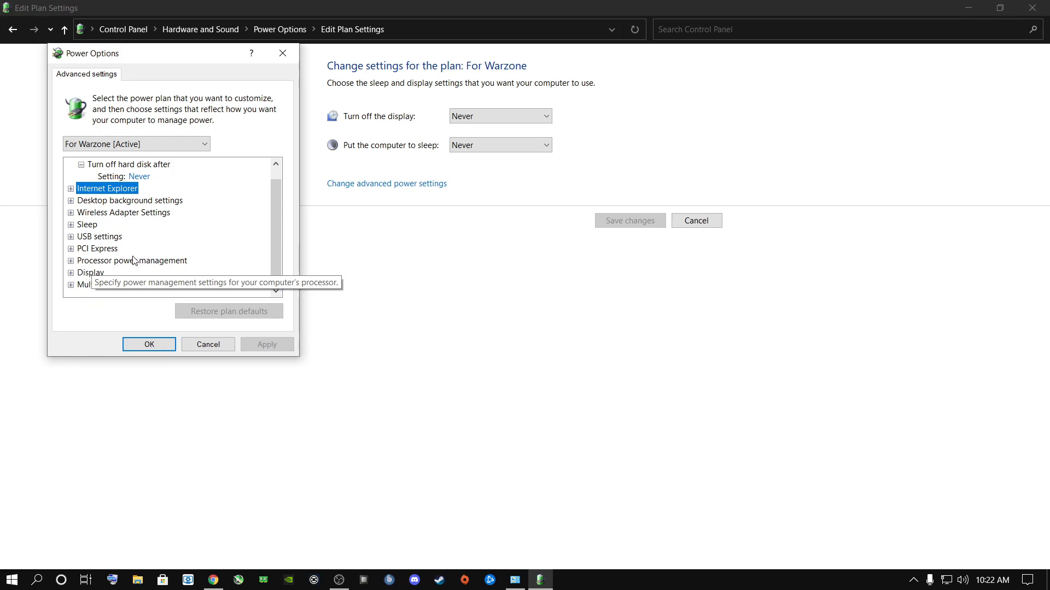
left_click(70, 262)
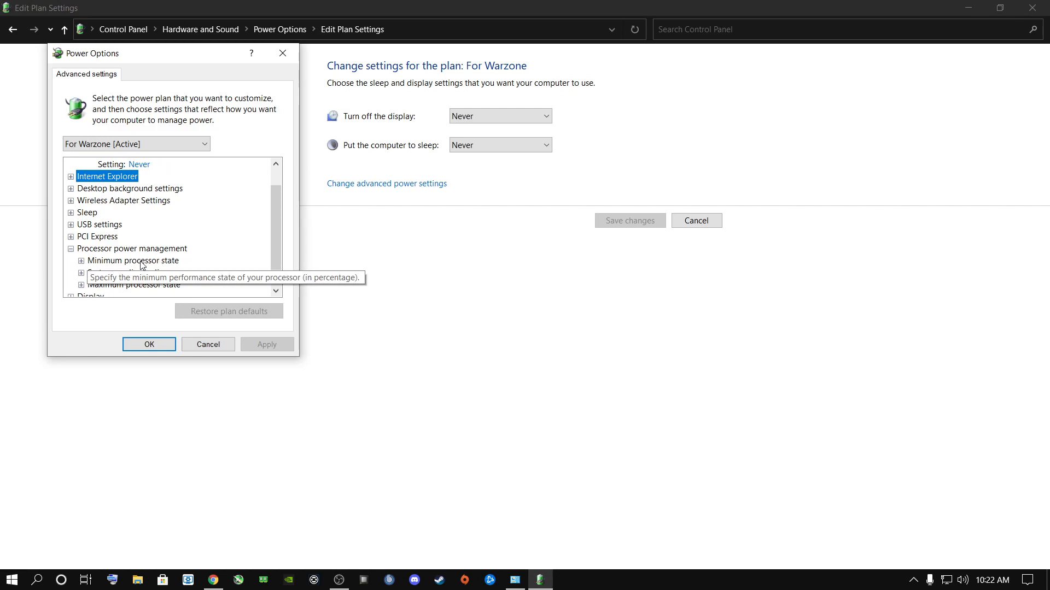
left_click(81, 261)
scroll(101, 261, "down", 1)
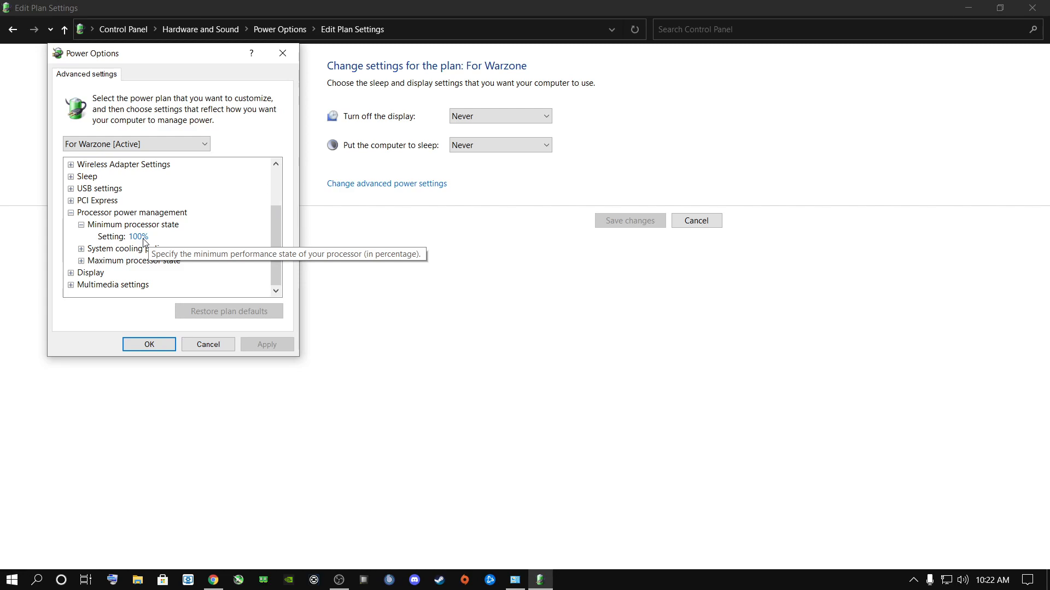
left_click(143, 239)
key("BackSpace")
key("BackSpace")
key("BackSpace")
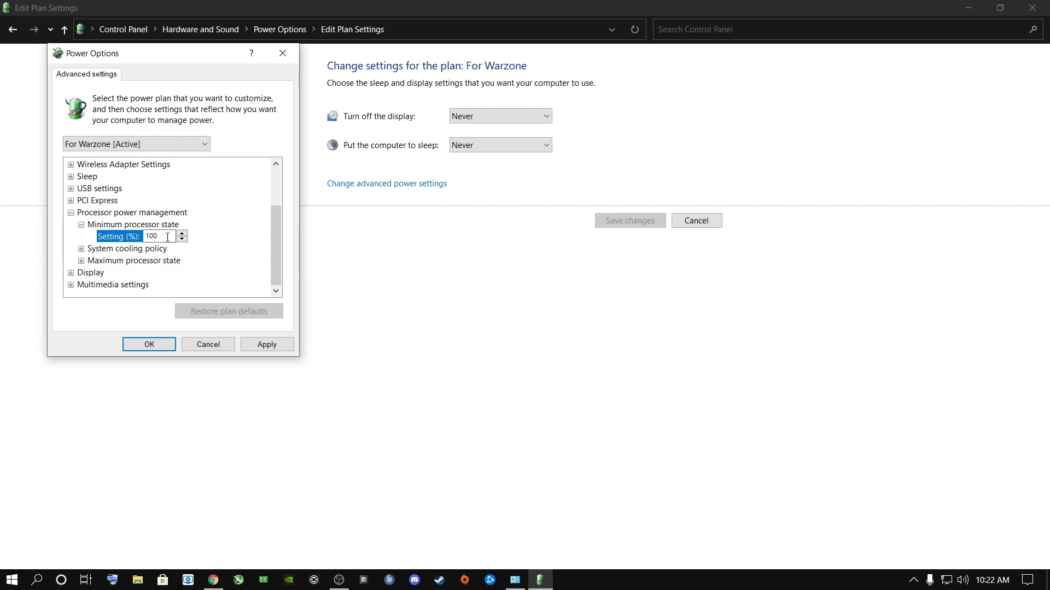
left_click(267, 344)
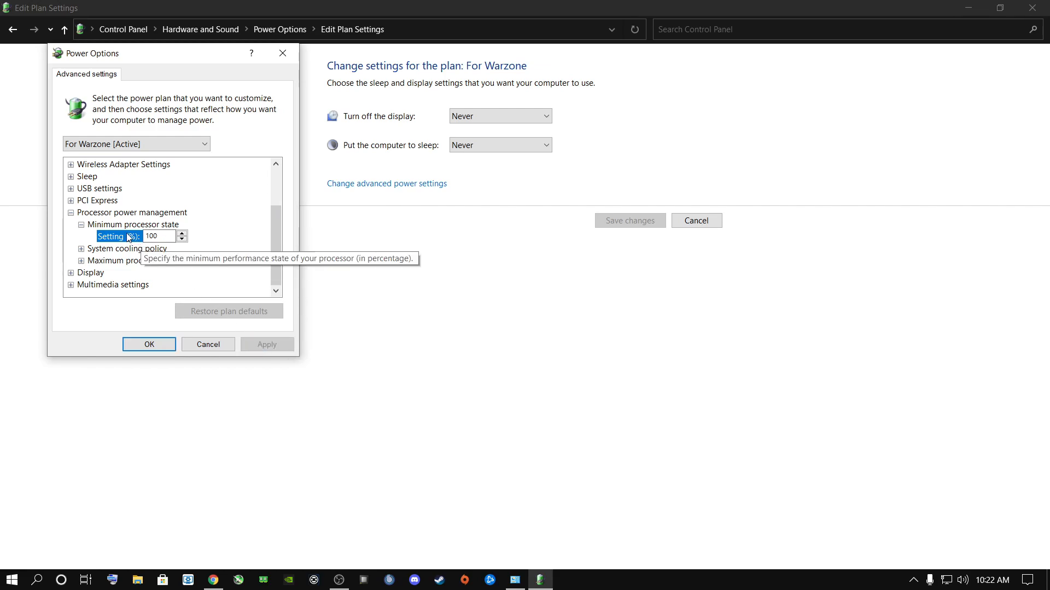
- Set the maximum processor state to 100%, apply it, and confirm the advanced power settings
left_click(82, 262)
left_click(138, 272)
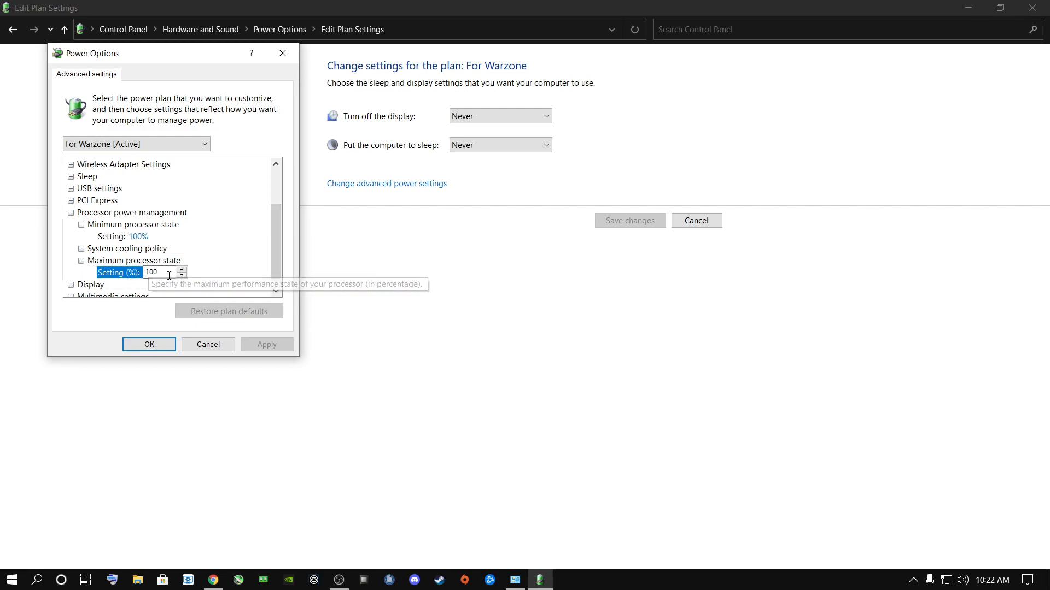
key("BackSpace")
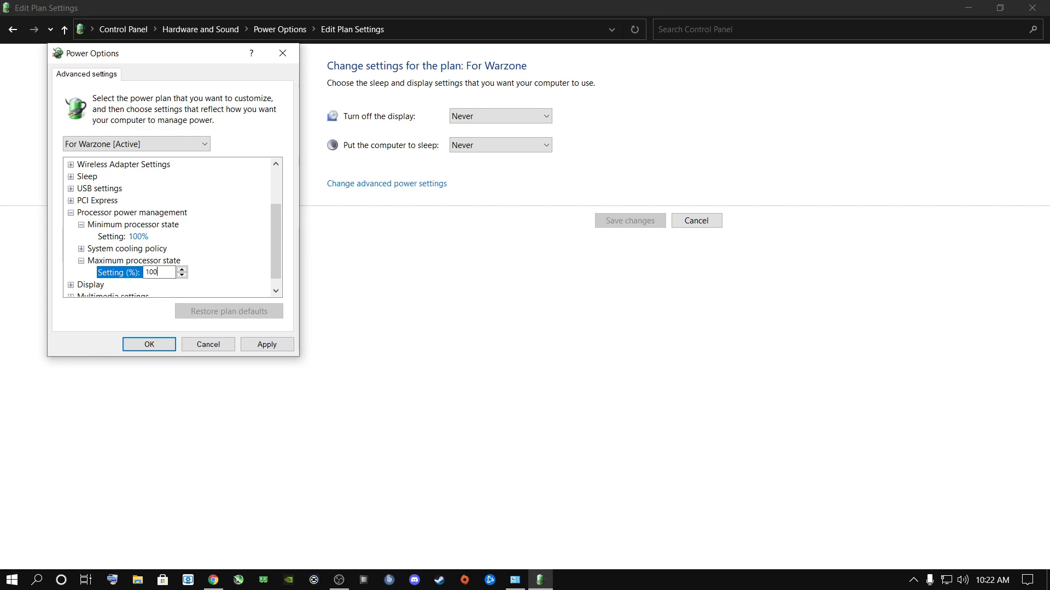
left_click(249, 348)
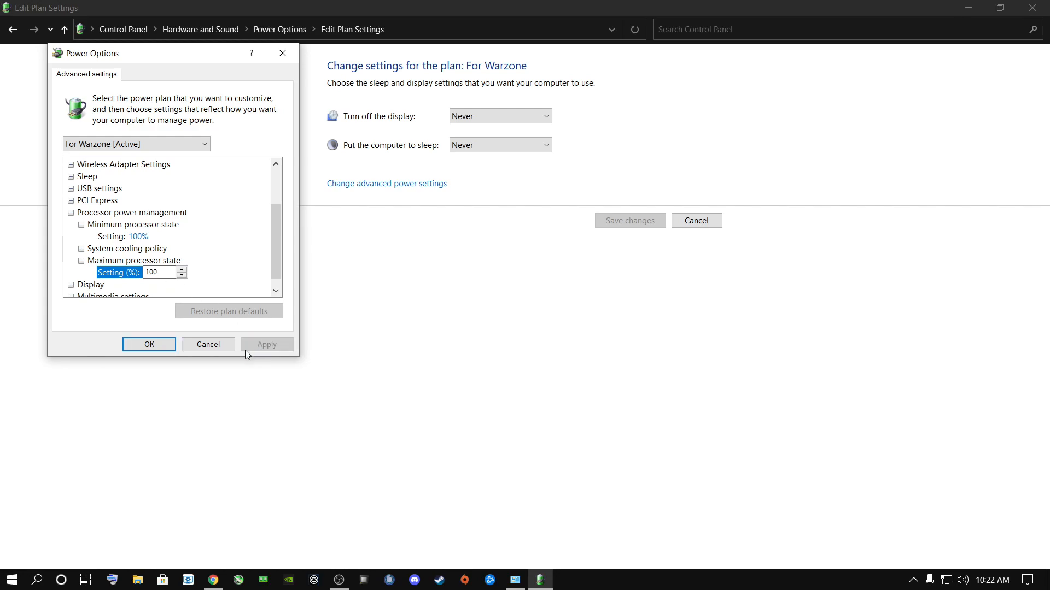
left_click(147, 348)
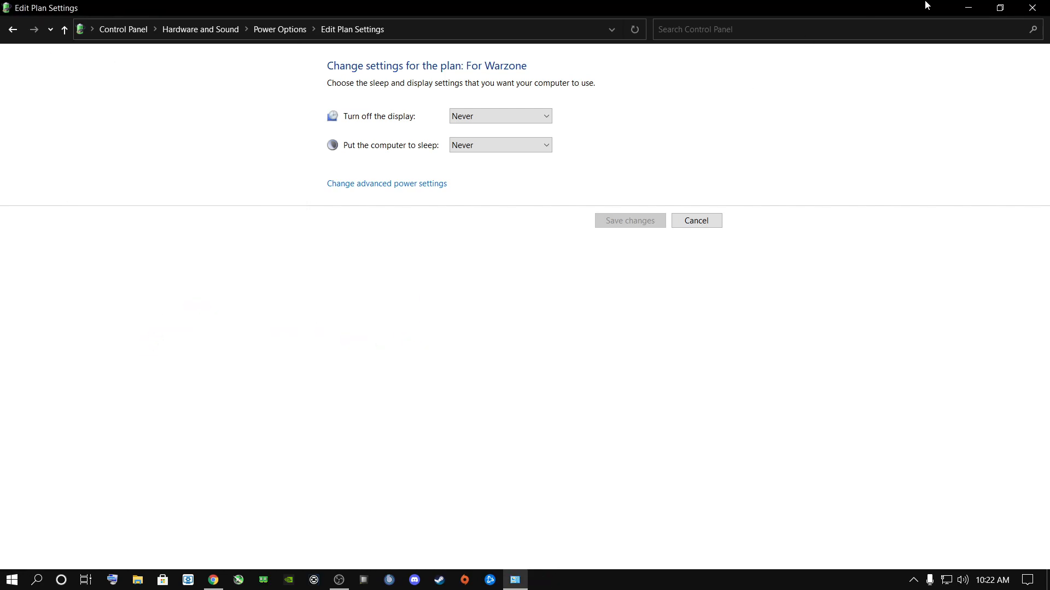
- Close the power plan window, search Windows for "graphics settings", and open the Graphics settings page
left_click(1021, 10)
right_click(529, 372)
left_click(448, 331)
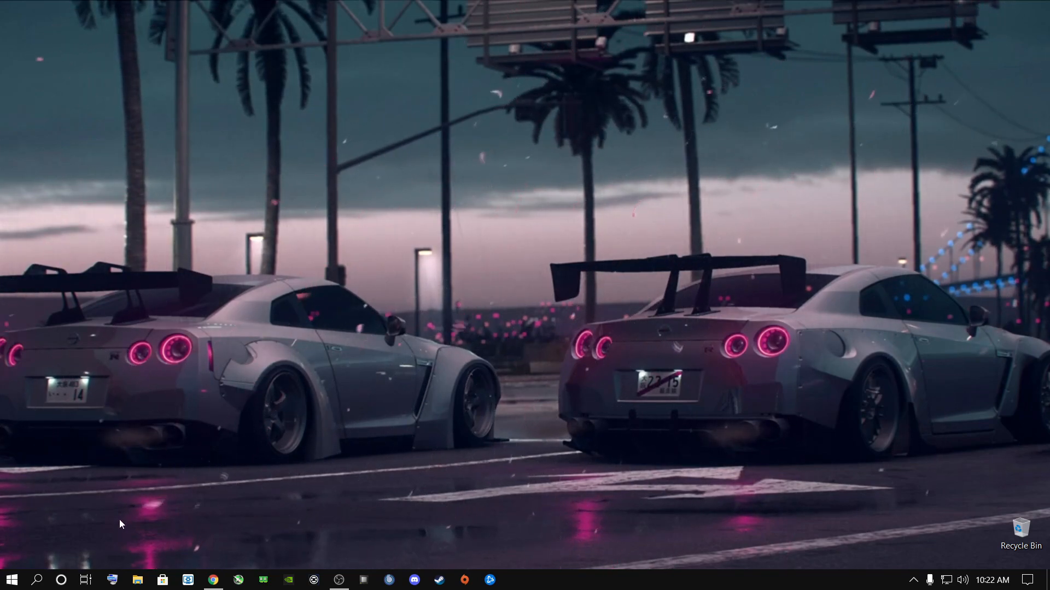
key("super+s")
type("g")
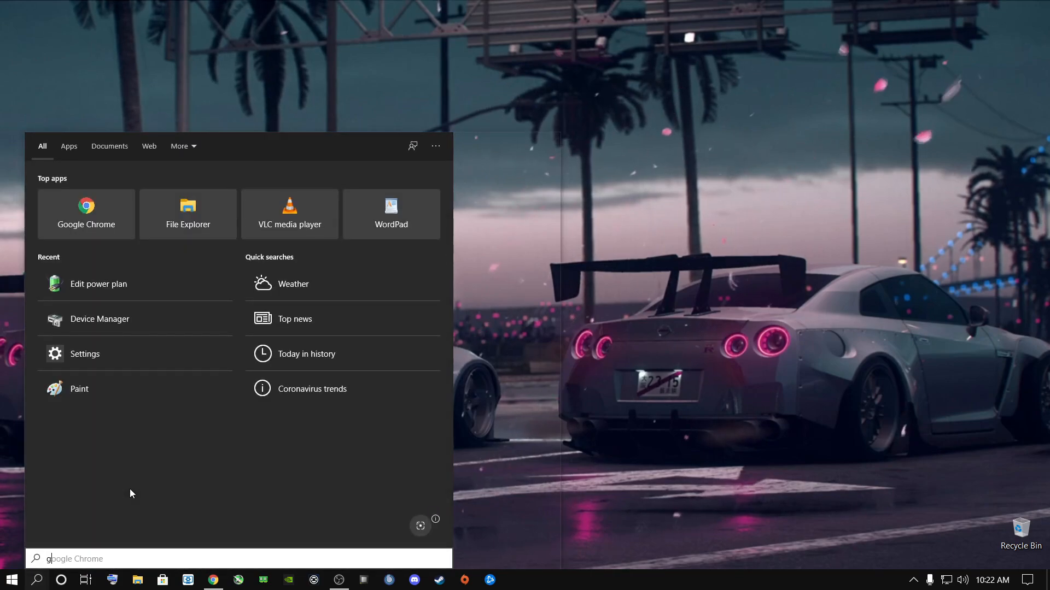
type("raphics settings")
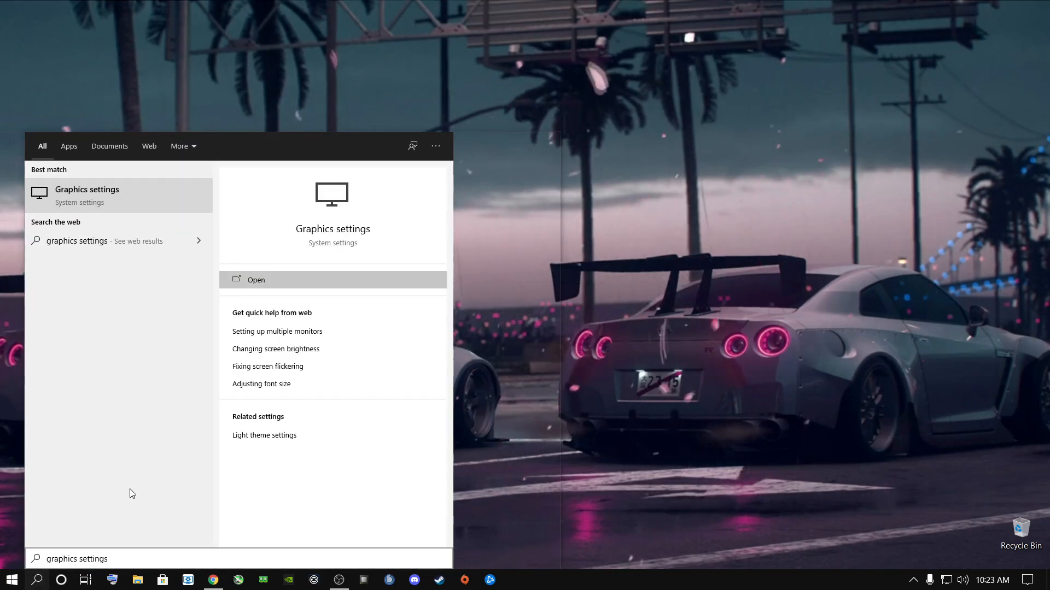
left_click(80, 192)
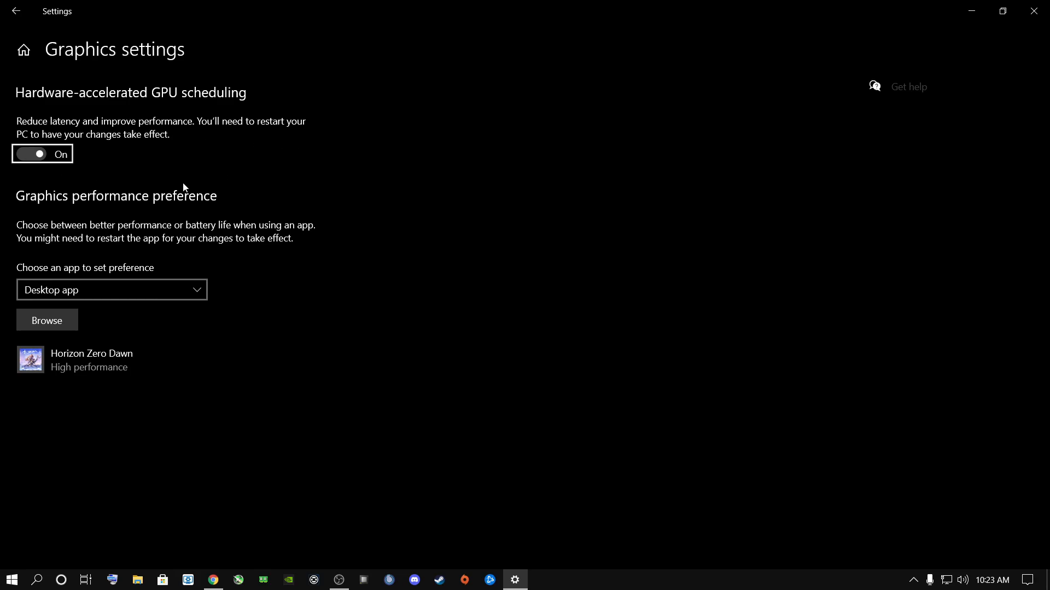
- Add the ModernWarfare application from D:\Warzone\Call of Duty Modern Warfare to the graphics performance preference apps
left_click(63, 320)
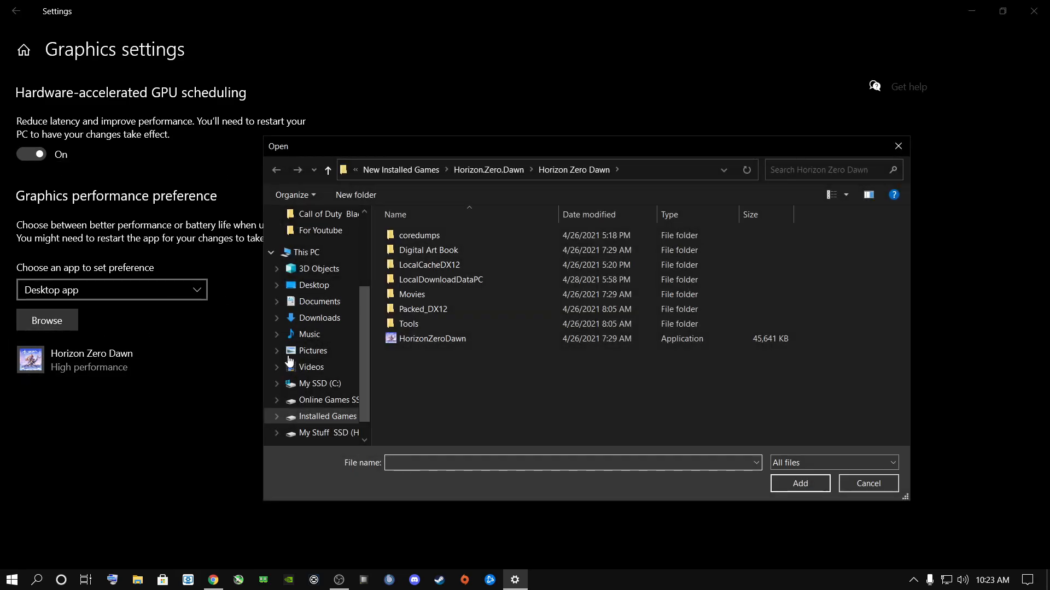
left_click(325, 400)
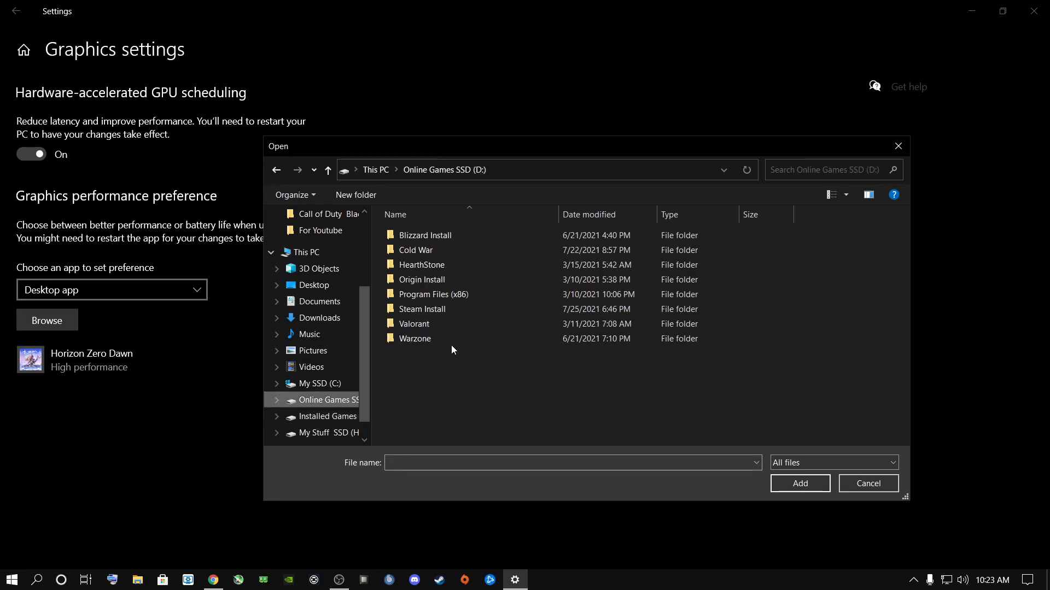
double_click(415, 340)
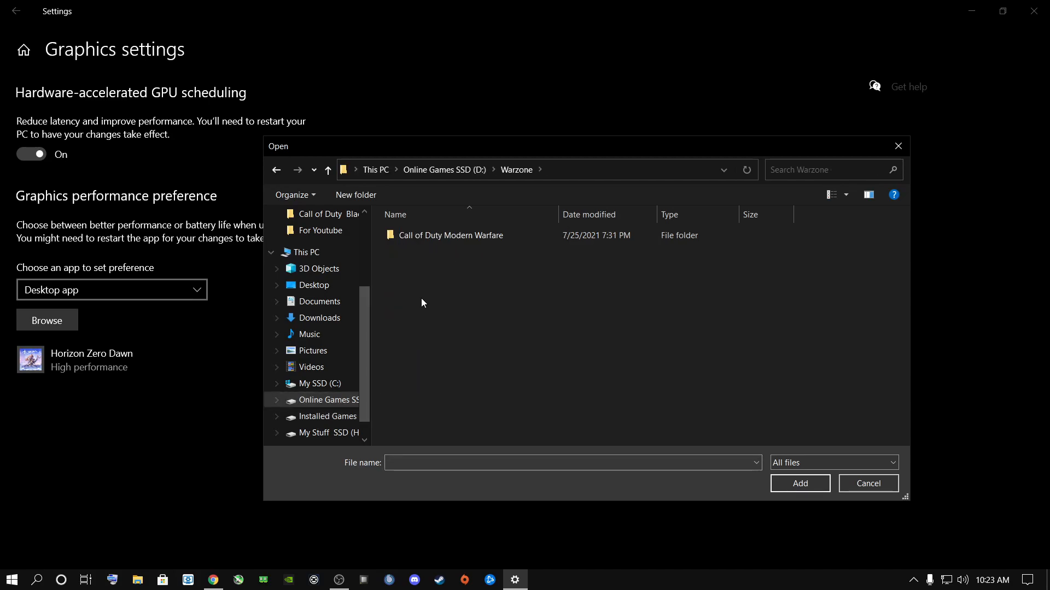
double_click(425, 236)
left_click(424, 340)
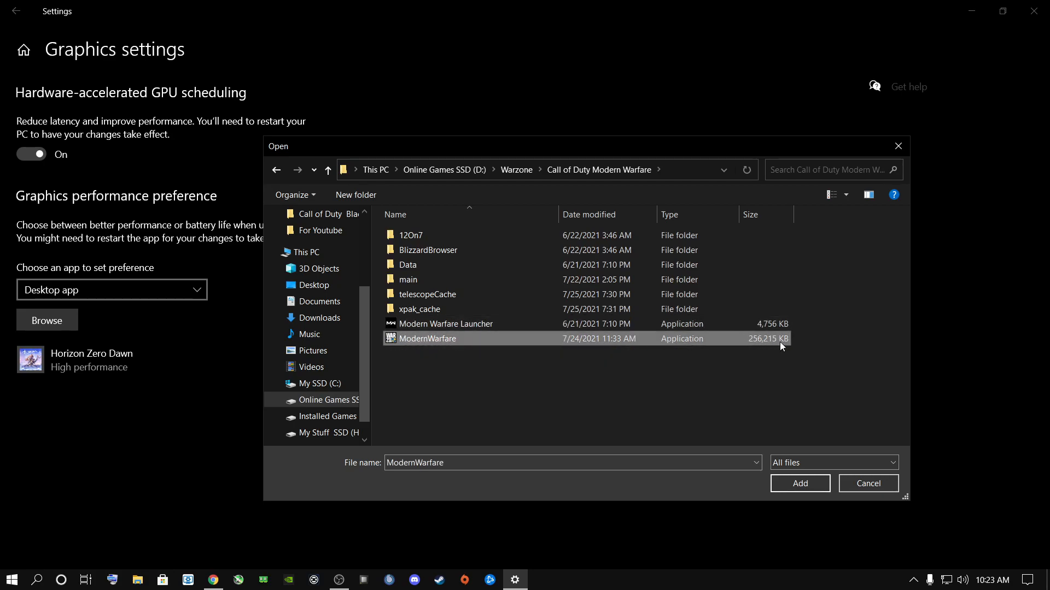
left_click(813, 480)
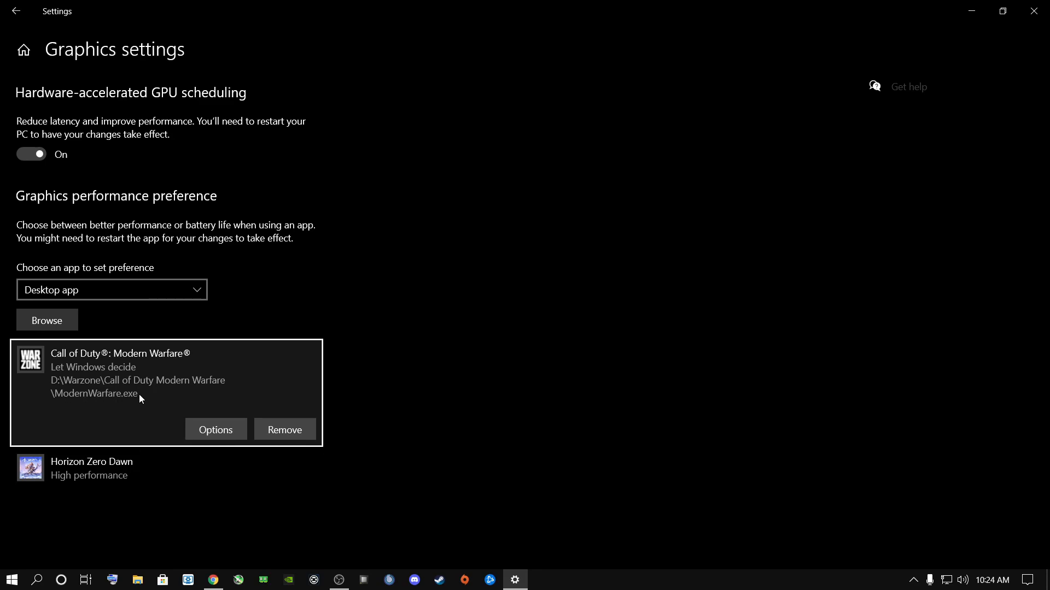
- Set the graphics preference of Call of Duty: Modern Warfare to High performance, save it, and close the Settings window
left_click(205, 426)
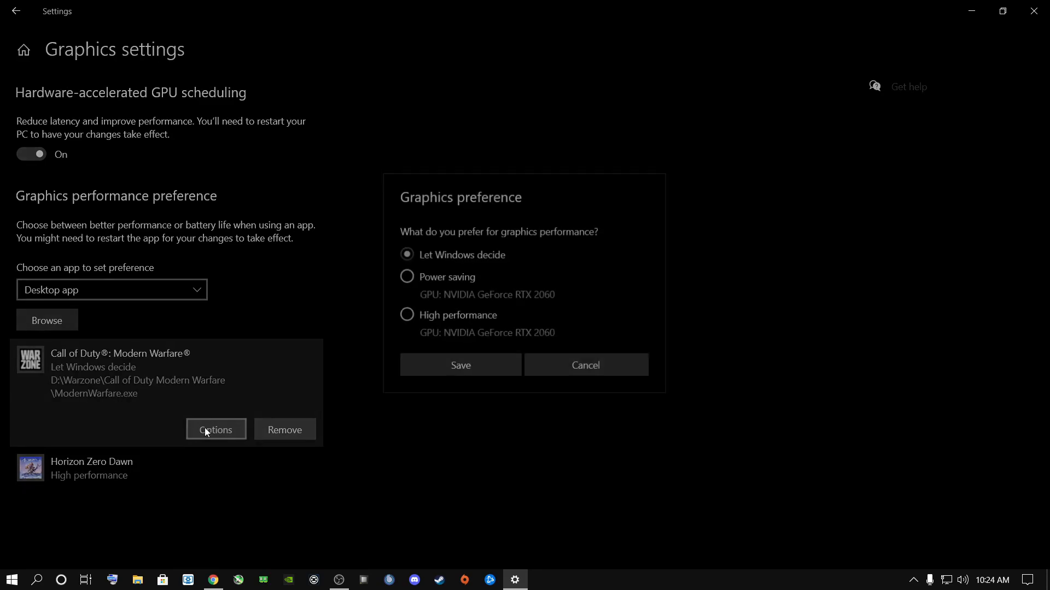
left_click(408, 316)
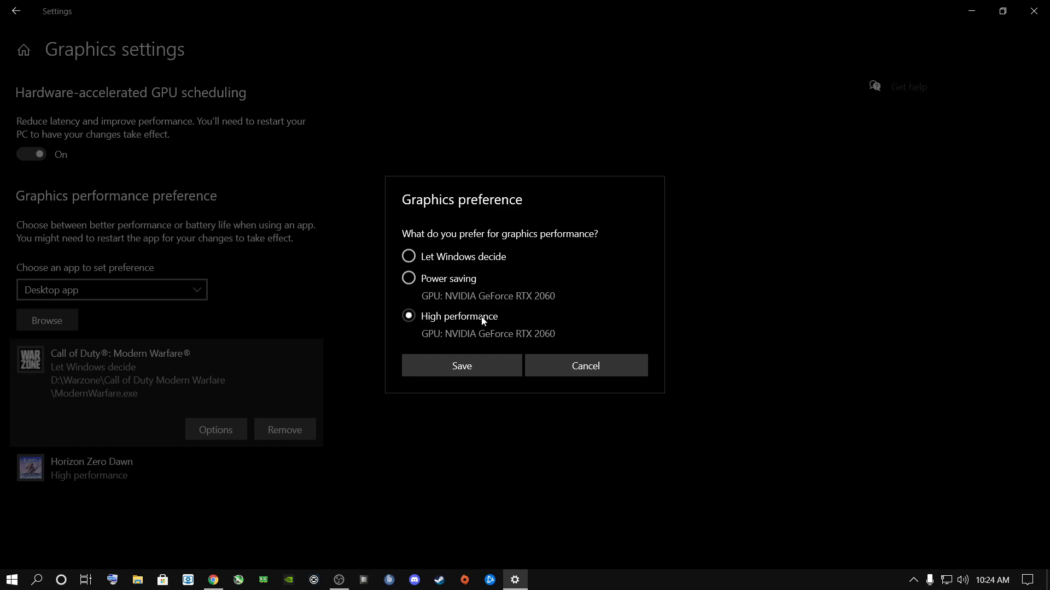
left_click(468, 365)
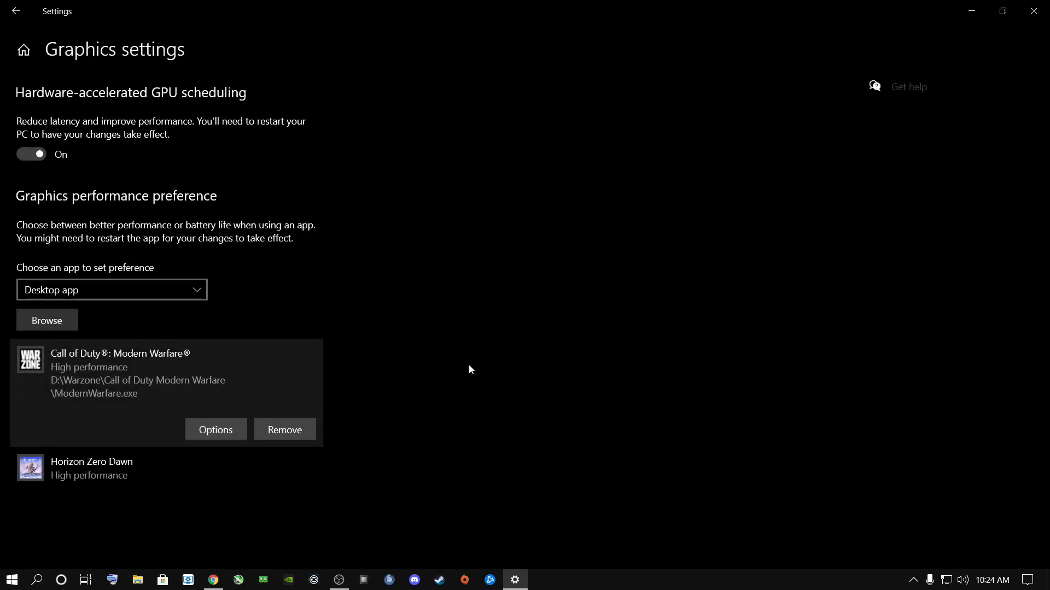
left_click(1033, 11)
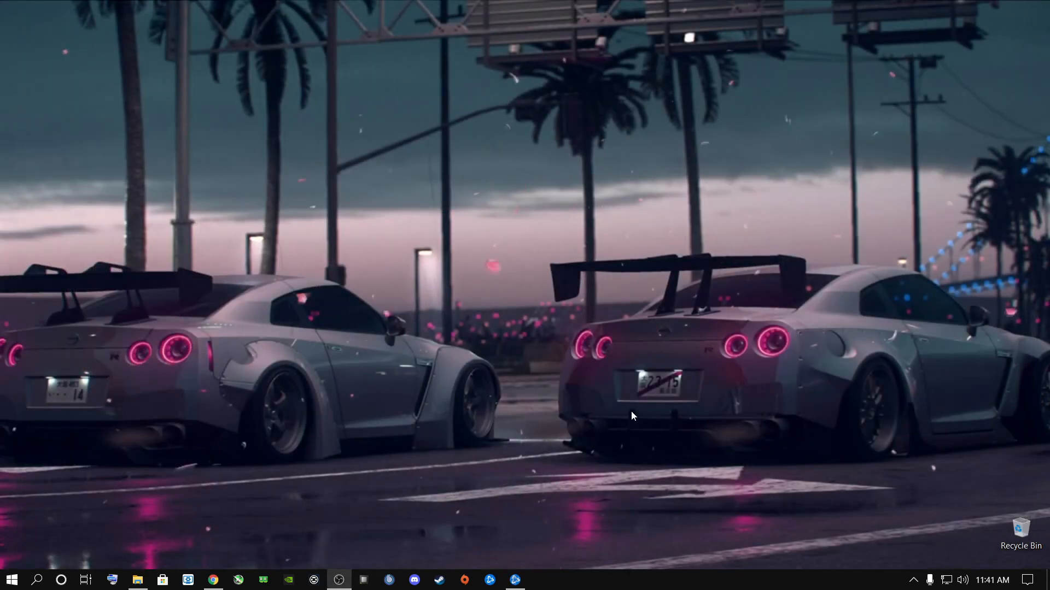
right_click(464, 305)
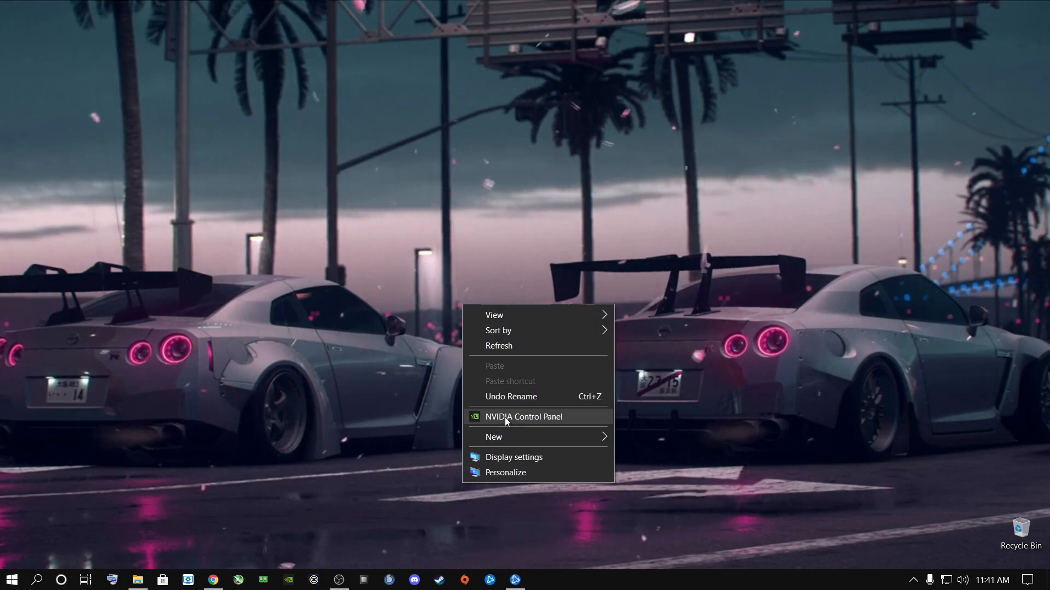
left_click(355, 431)
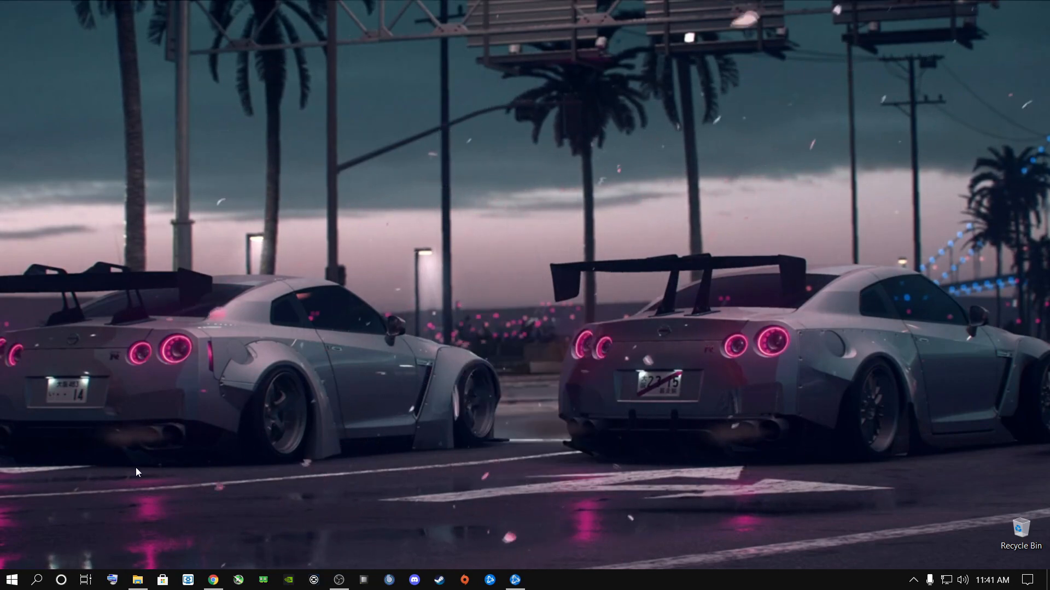
left_click(37, 580)
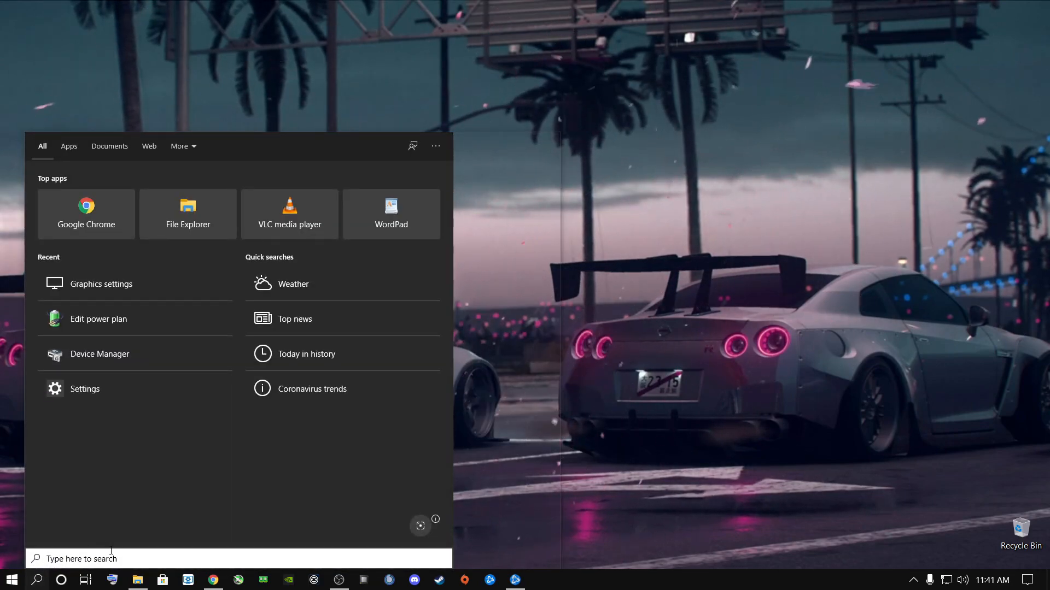
left_click(586, 428)
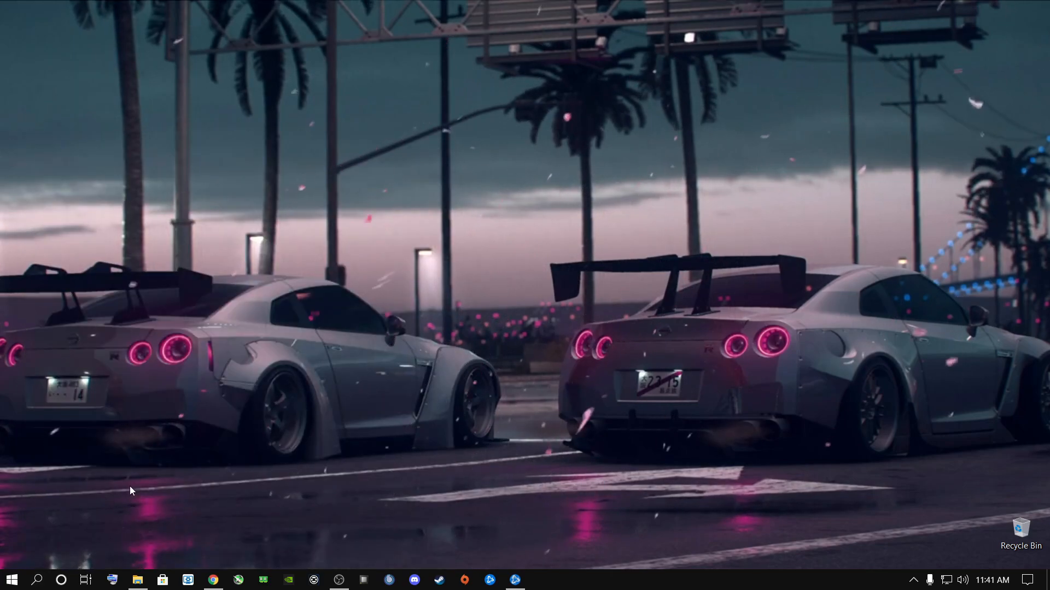
left_click(12, 580)
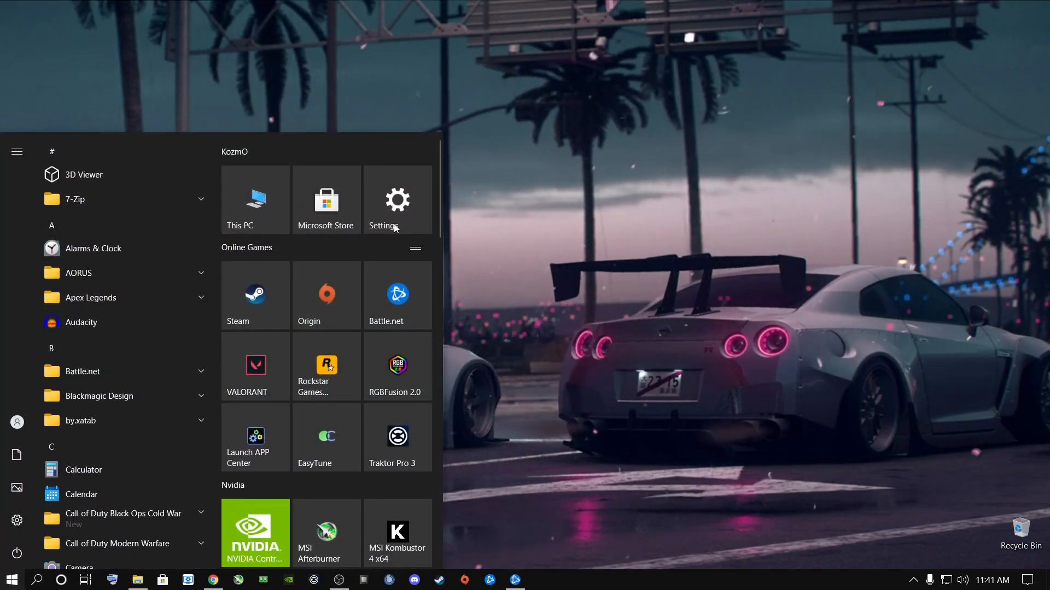
left_click(289, 125)
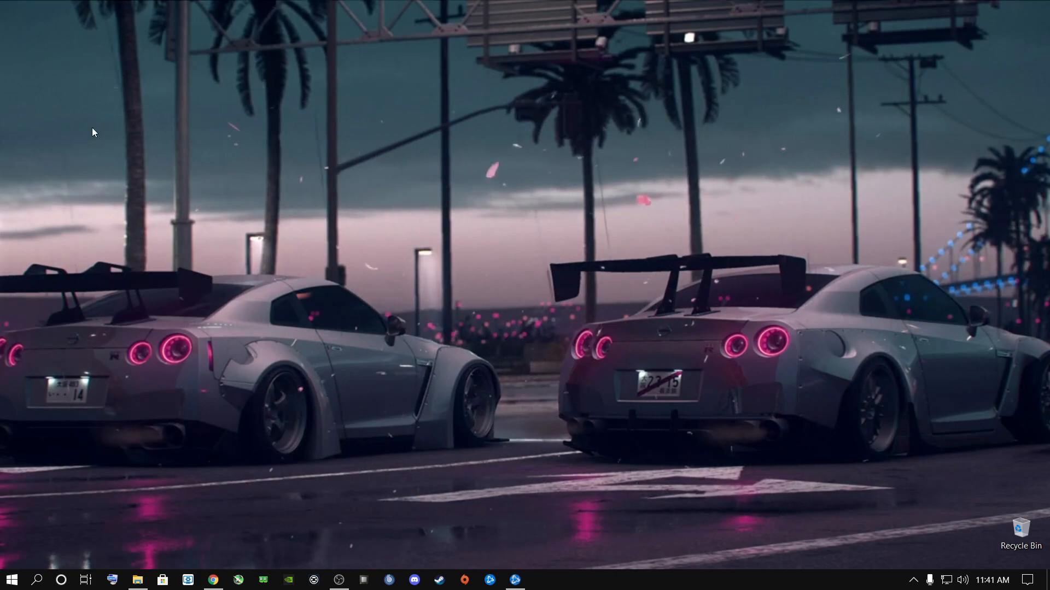
- Open the NVIDIA Control Panel from the desktop
right_click(485, 293)
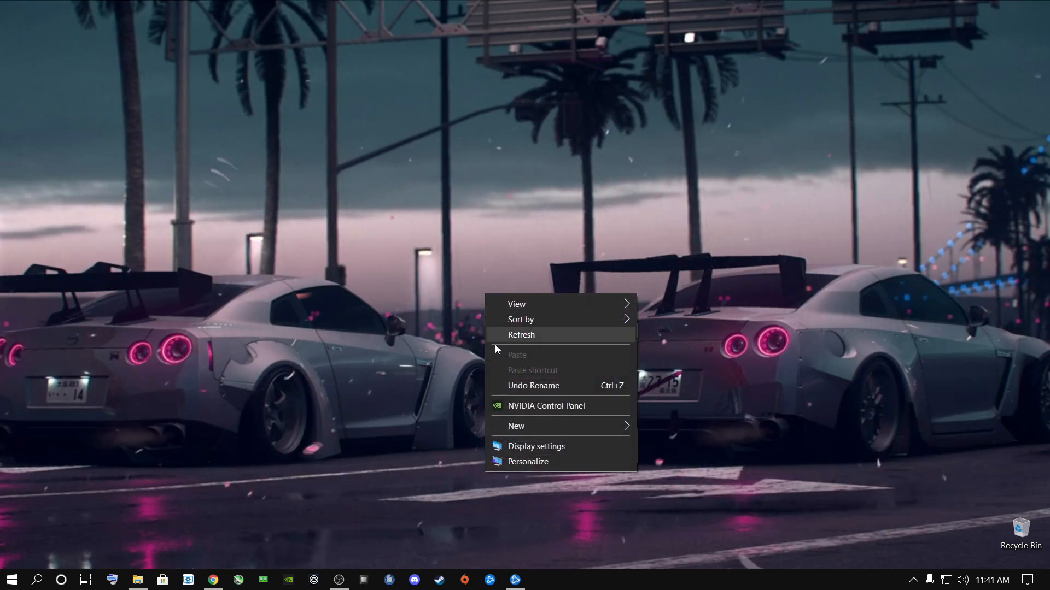
left_click(526, 409)
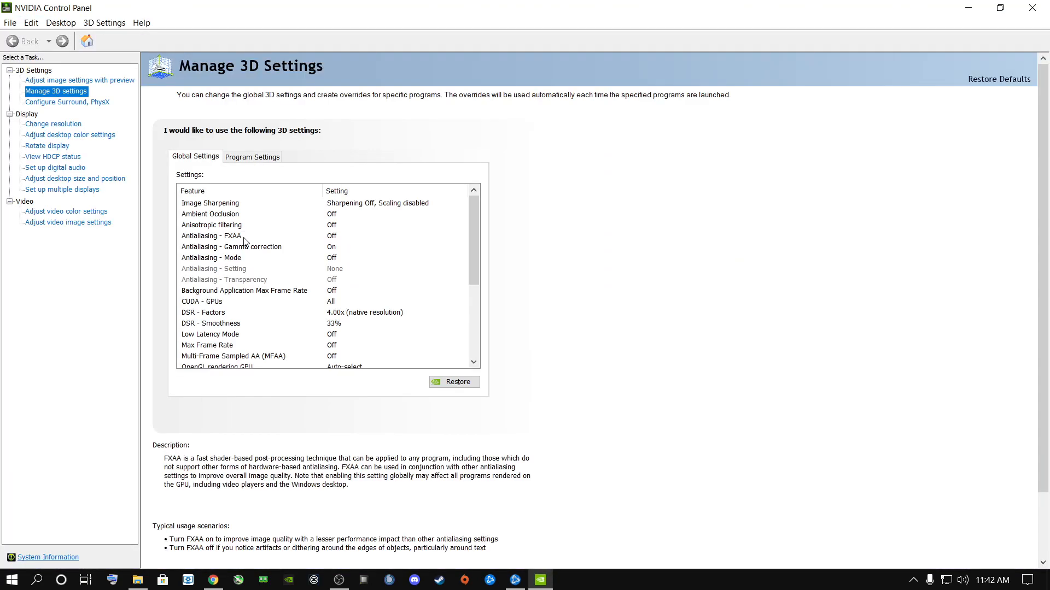
- Try the image settings preference with the emphasis on Quality, Balanced, and Performance
left_click(50, 82)
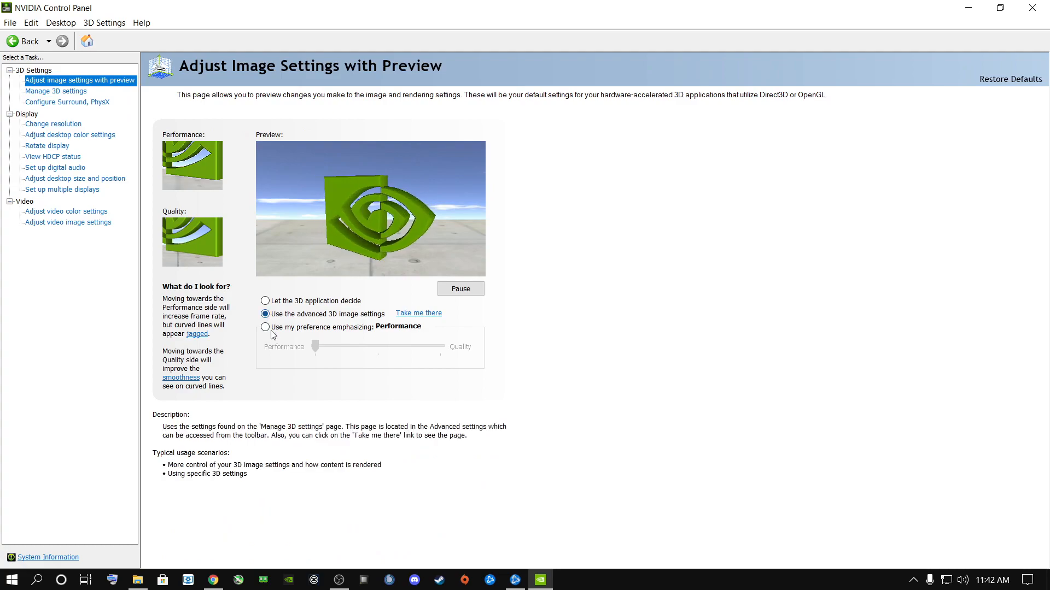
left_click(265, 328)
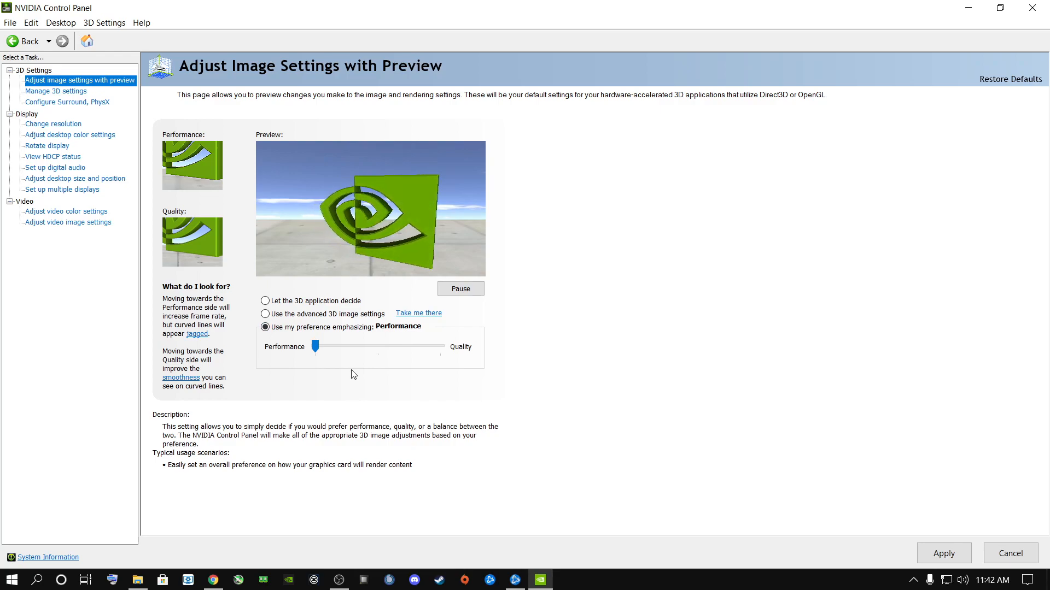
left_click_drag(315, 347, 463, 359)
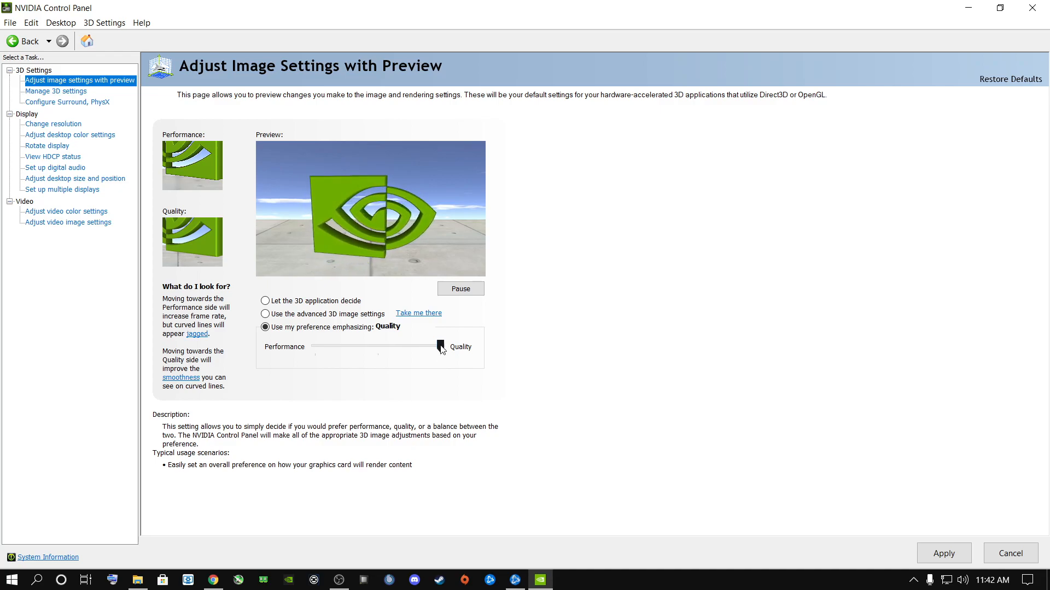
left_click(411, 349)
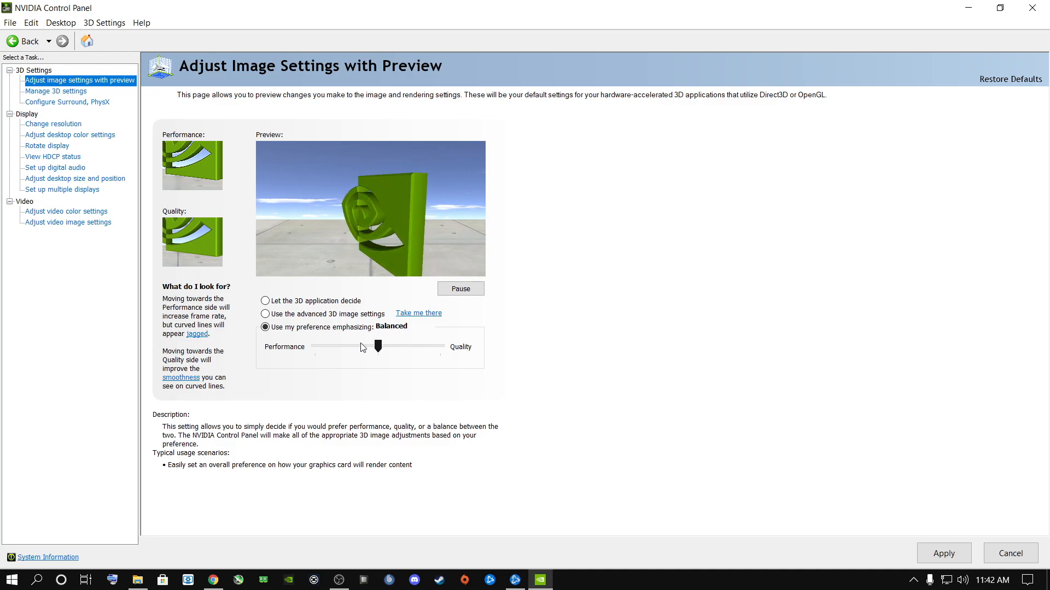
left_click_drag(381, 348, 340, 375)
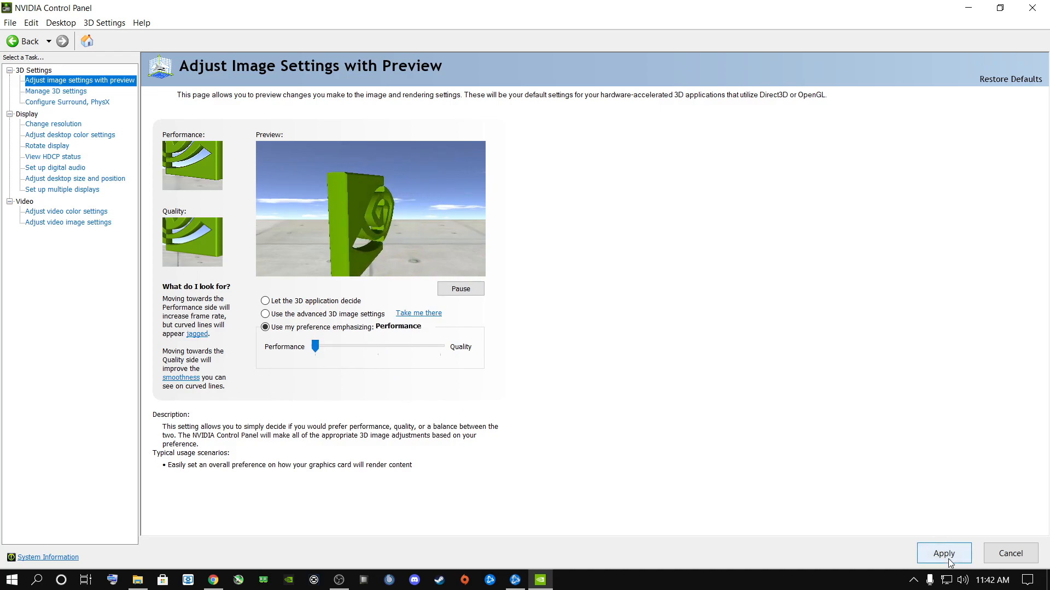
- Discard the image settings changes and select NVIDIA GeForce RTX 2060 as the PhysX processor under Configure Surround, PhysX
left_click(58, 104)
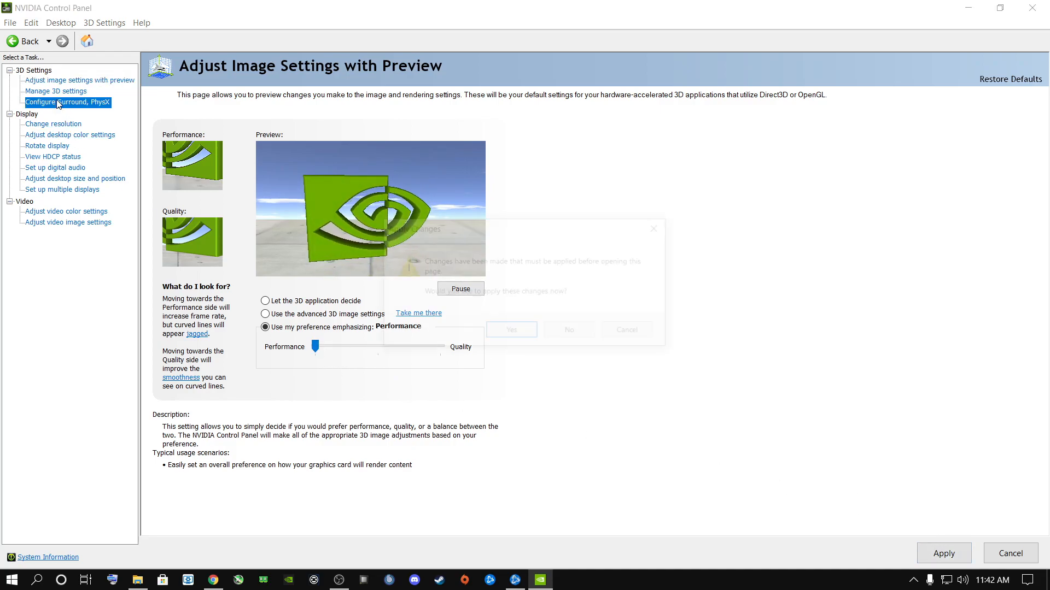
left_click(572, 332)
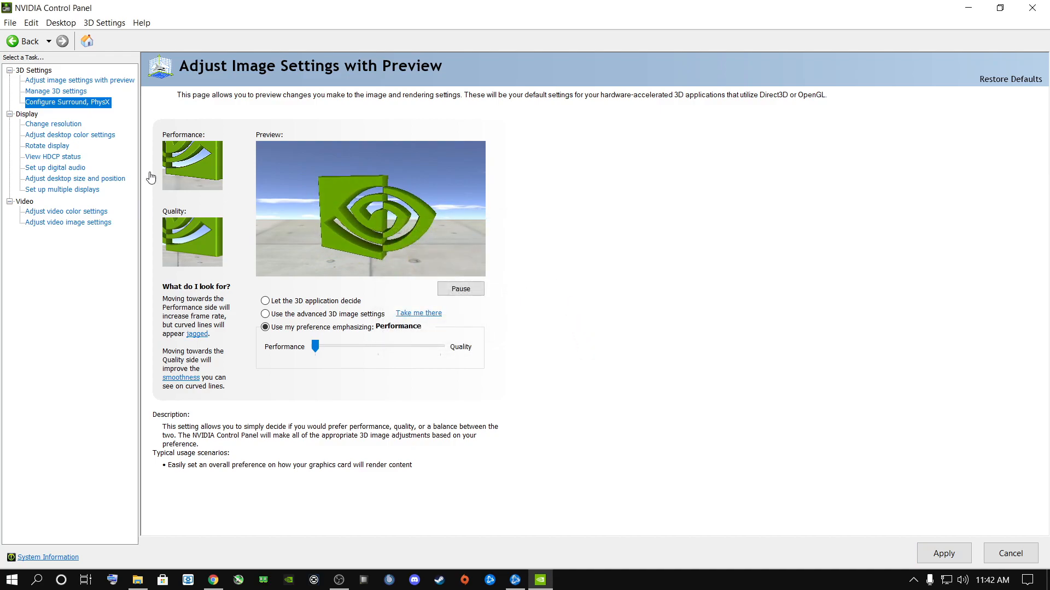
left_click(475, 181)
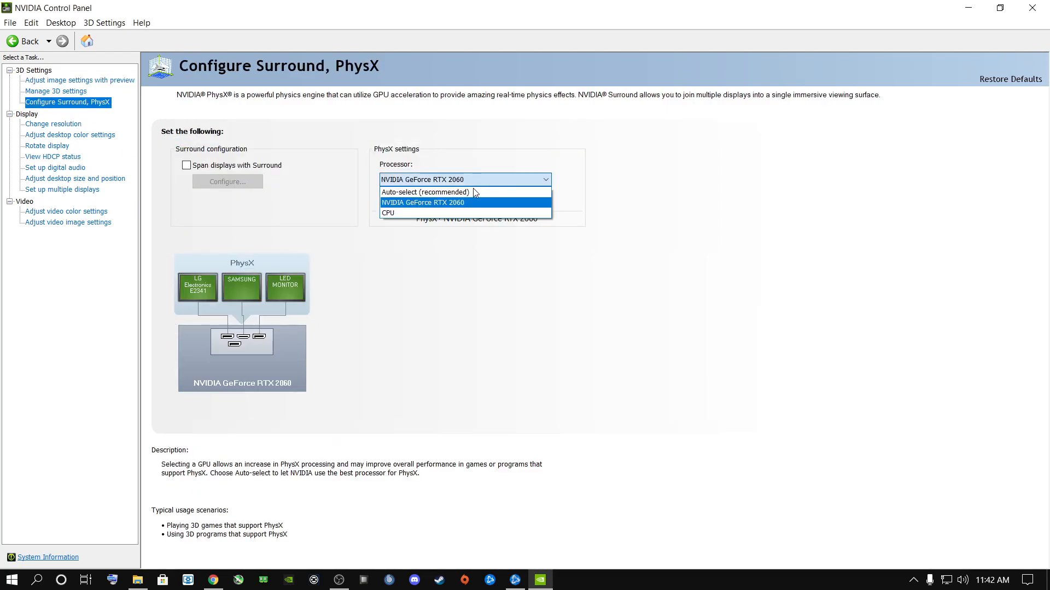
left_click(422, 205)
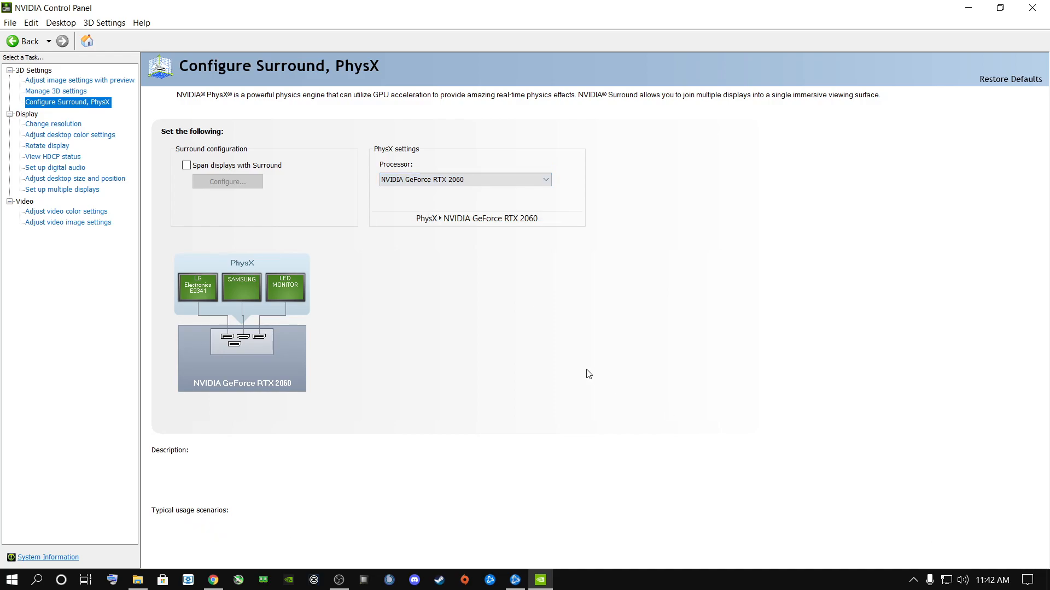
left_click(462, 180)
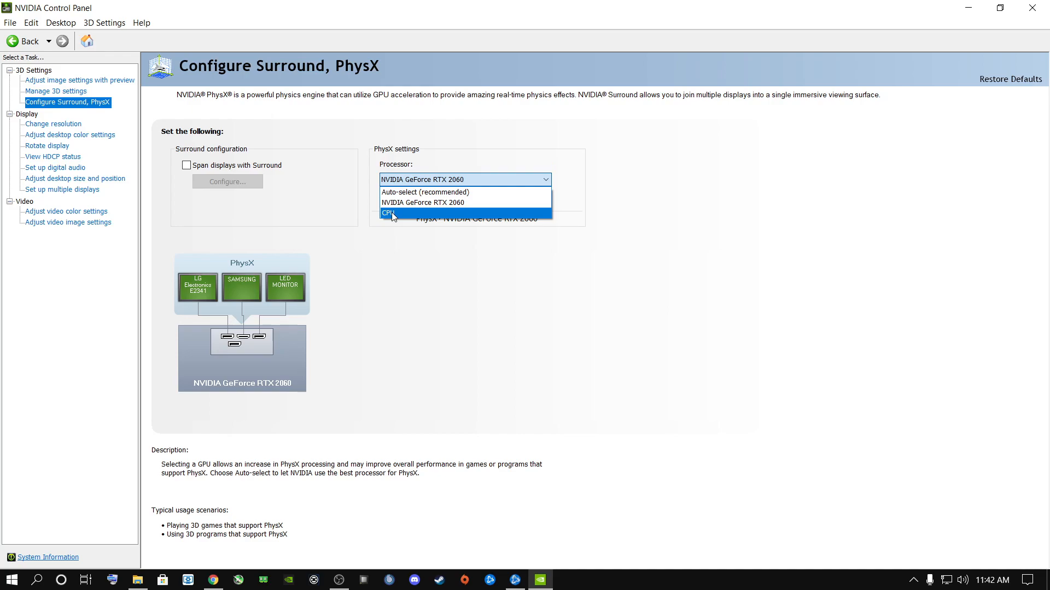
left_click(414, 203)
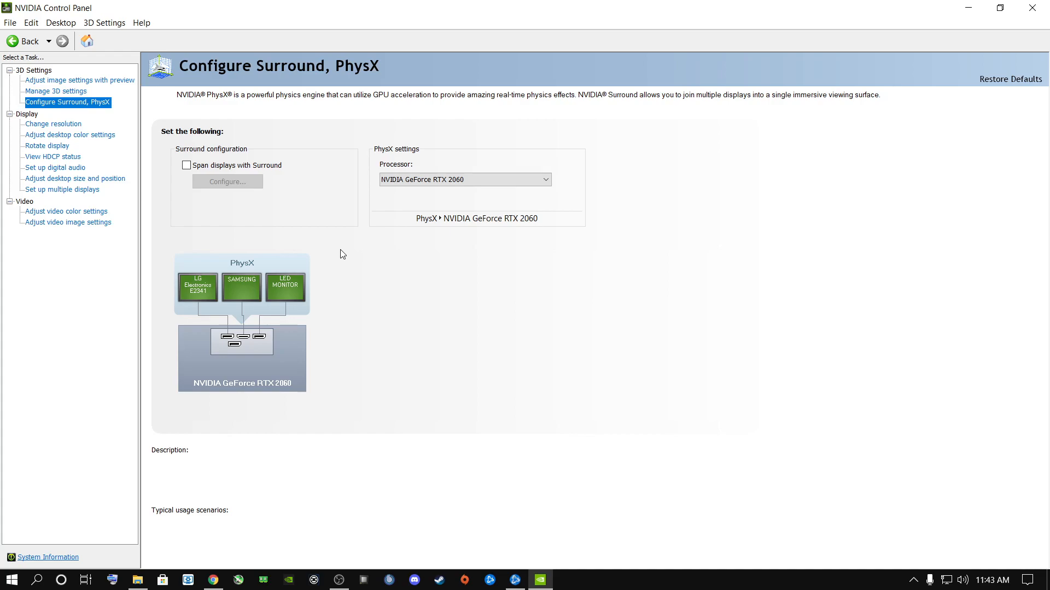
- Open the program-specific settings under Manage 3D settings and look through the list of programs to customize
left_click(47, 95)
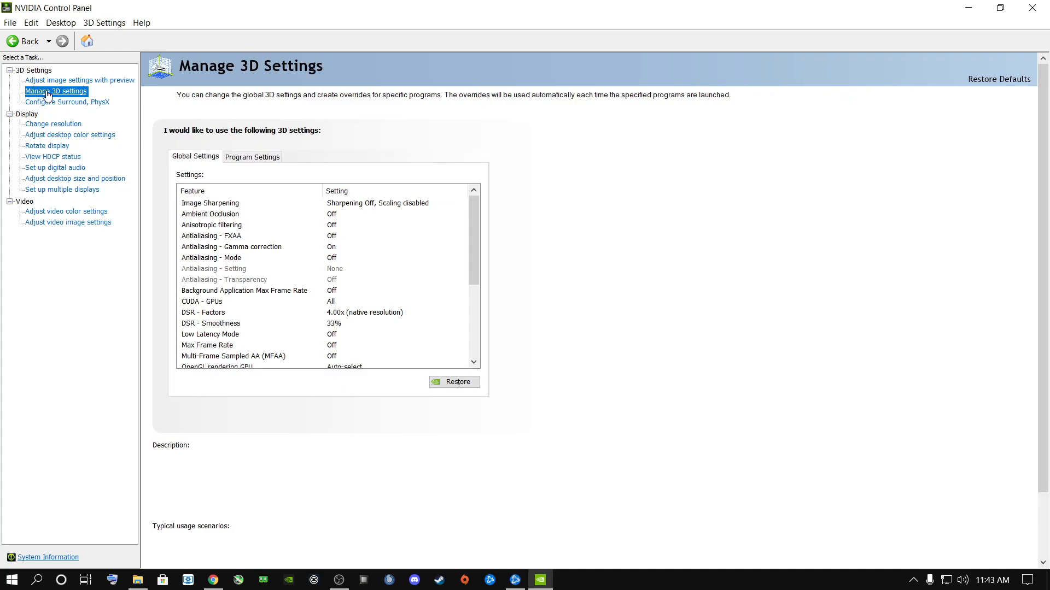
left_click(257, 160)
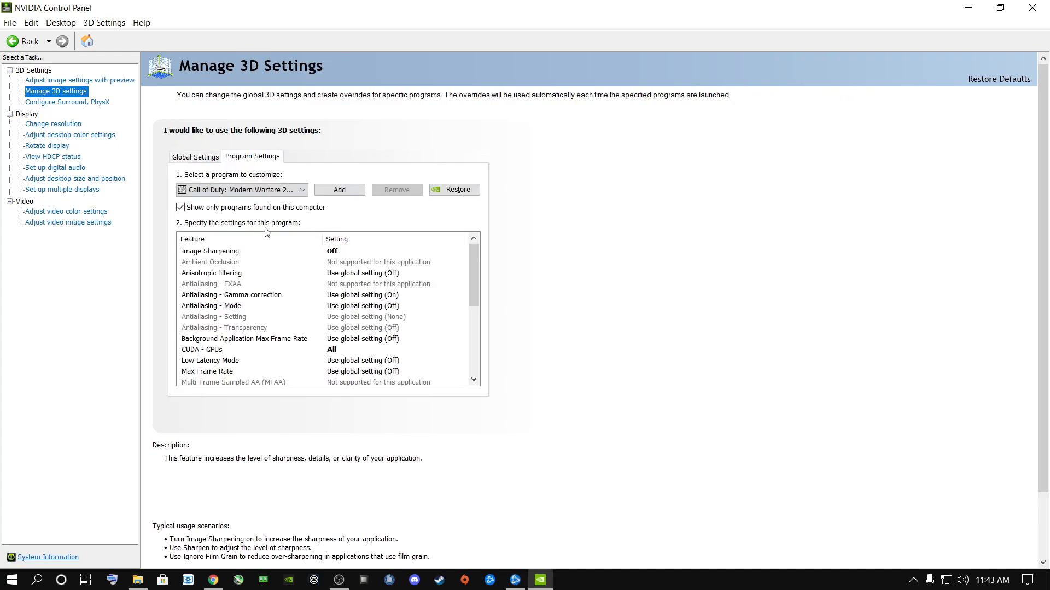
left_click(248, 191)
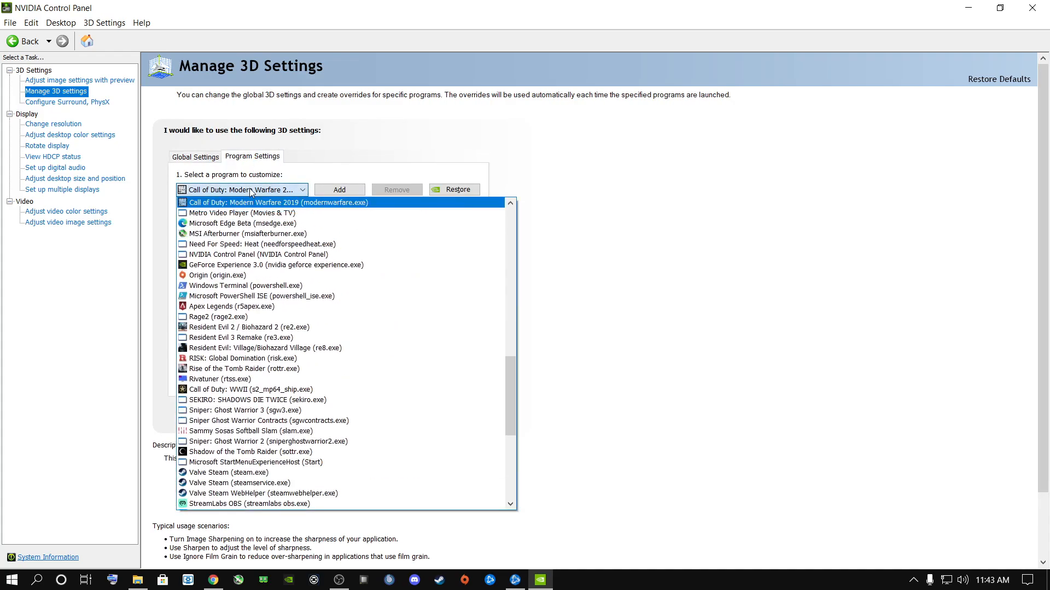
left_click(656, 275)
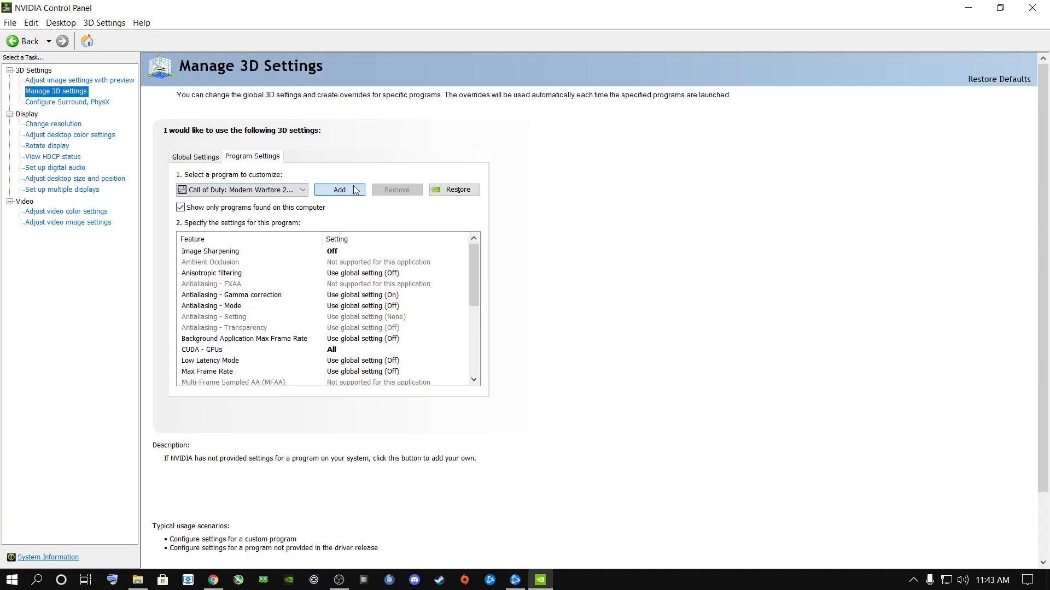
- Add the ModernWarfare application from Warzone\Call of Duty Modern Warfare on the D: drive as a program to customize
left_click(346, 191)
left_click(637, 419)
left_click(383, 331)
double_click(476, 305)
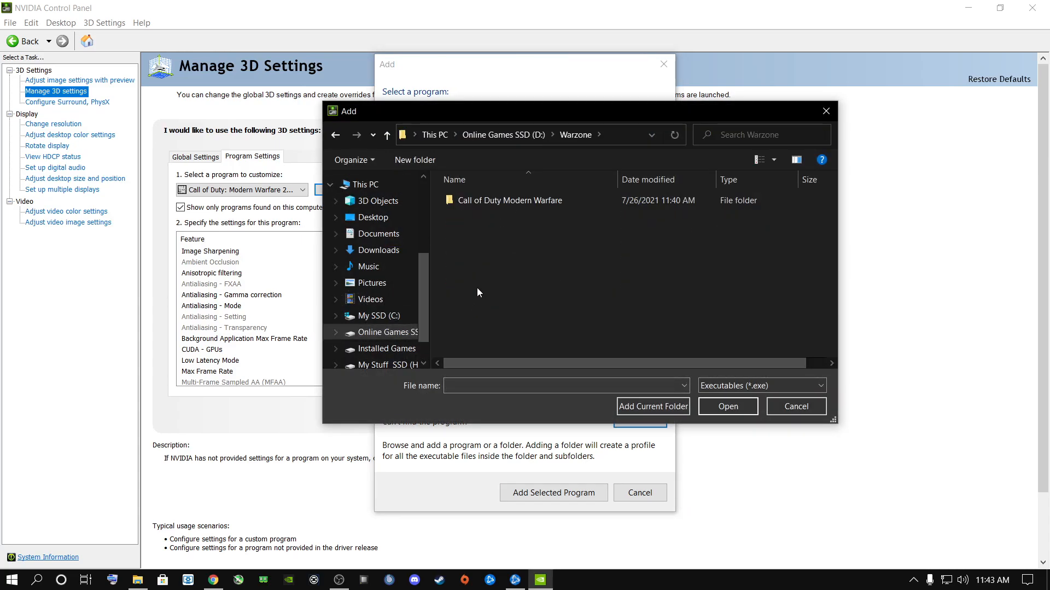
double_click(486, 202)
left_click(474, 306)
mouse_move(552, 363)
left_mouse_down()
mouse_move(628, 362)
mouse_move(561, 354)
left_mouse_up()
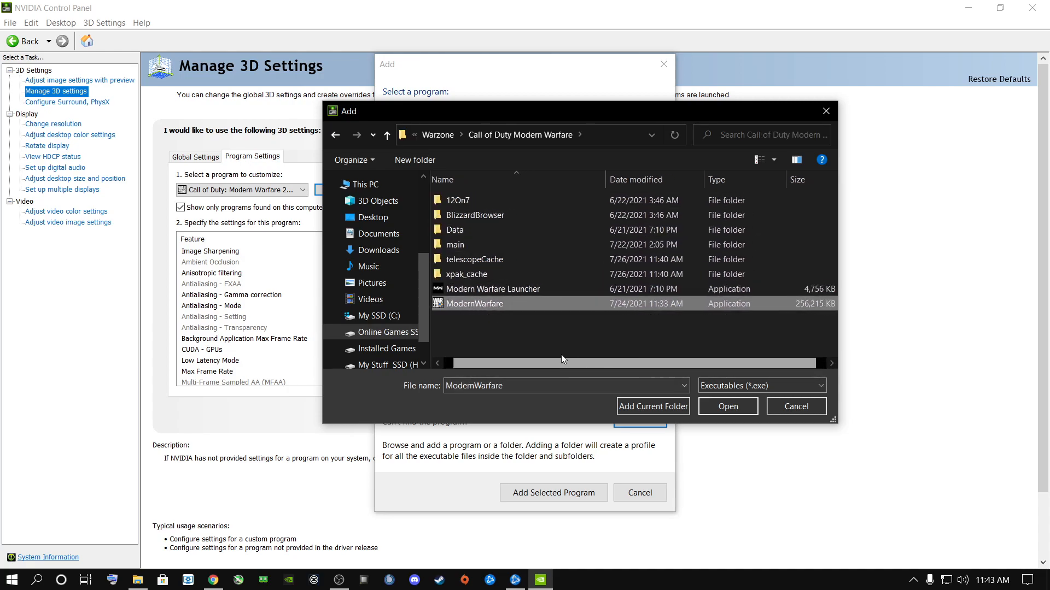
left_click(727, 406)
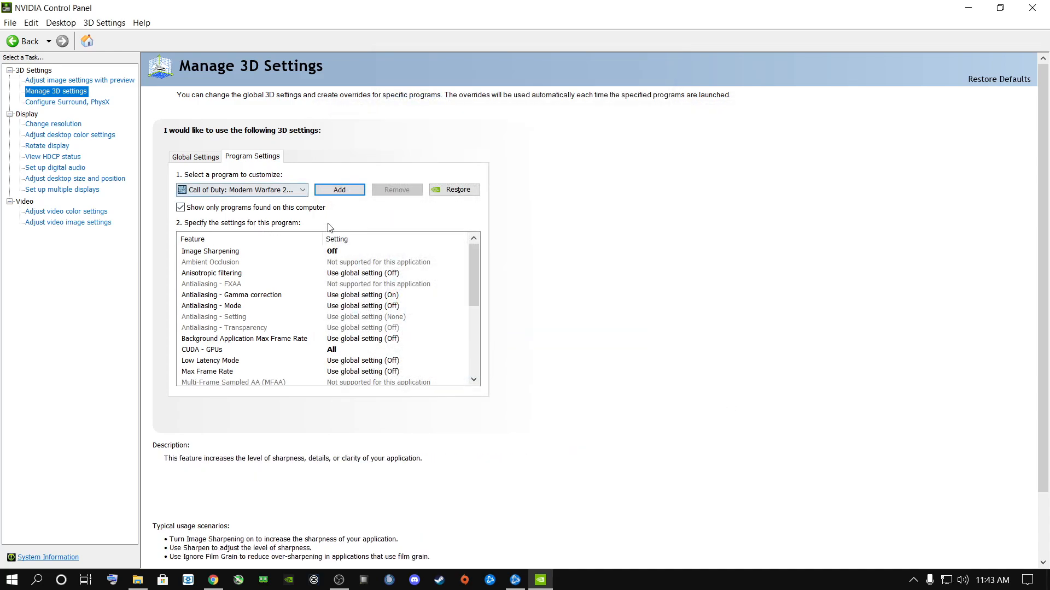
- Try turning Image Sharpening on for Call of Duty: Modern Warfare with Sharpen 0.50 and Ignore film grain 0.17
left_click(333, 252)
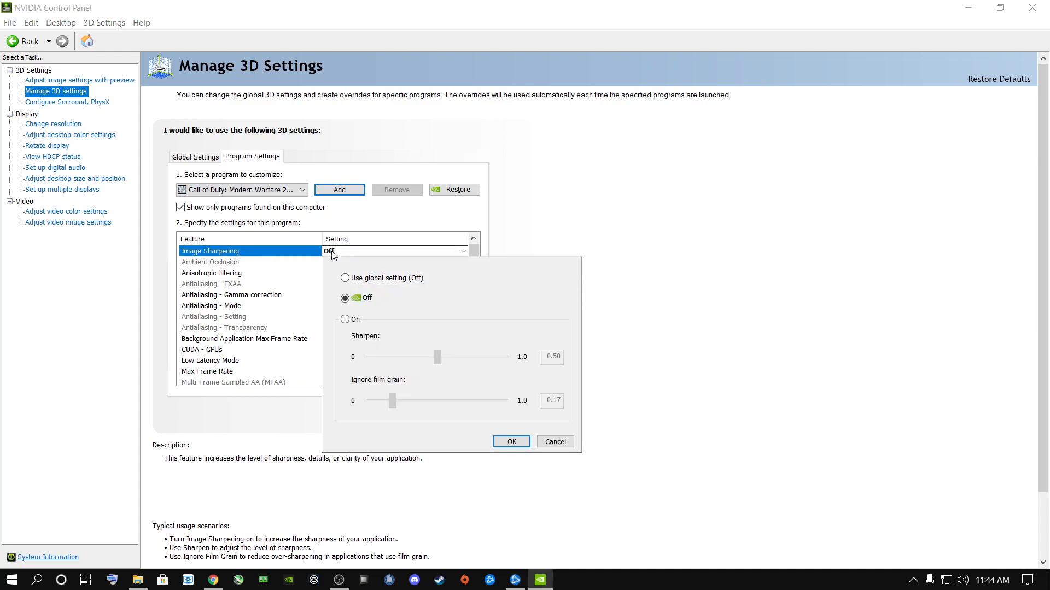
left_click(346, 322)
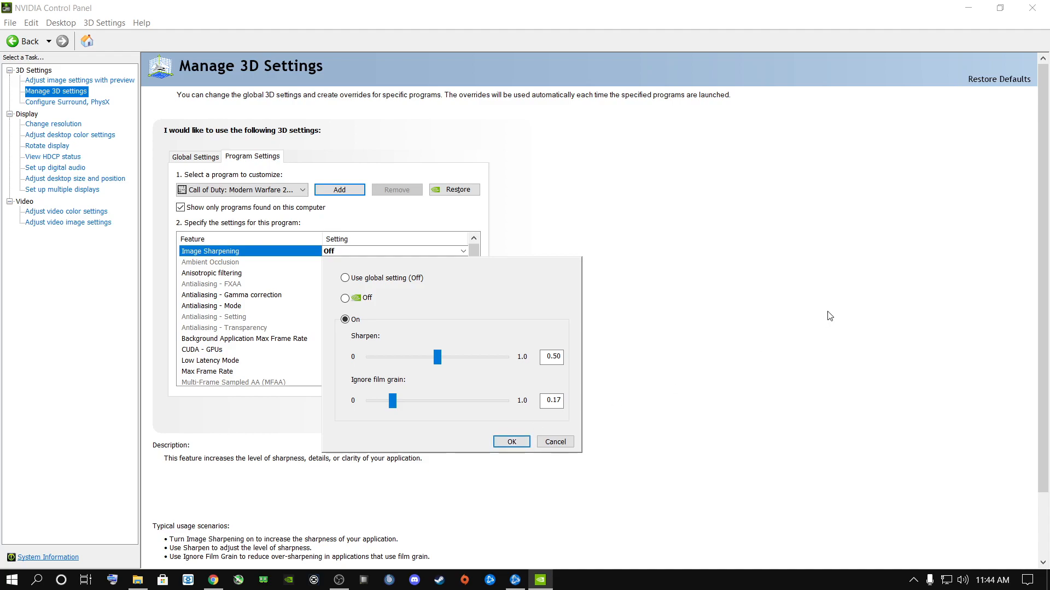
left_click(497, 440)
- Set Vertical sync to On in the program settings for Call of Duty: Modern Warfare
left_click_drag(477, 278, 471, 365)
left_click(339, 351)
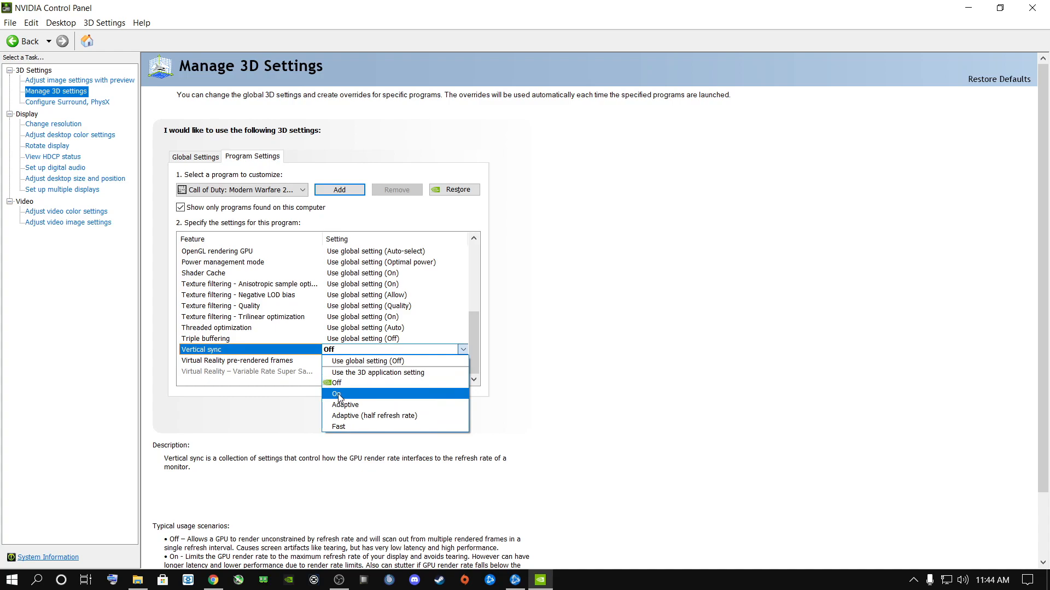
left_click(732, 327)
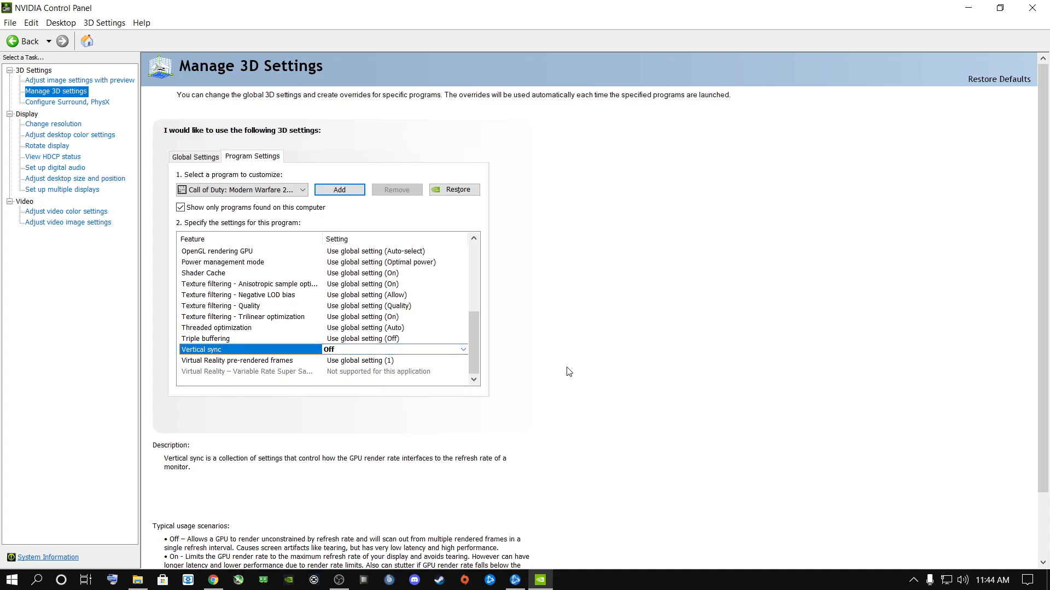
left_click(339, 350)
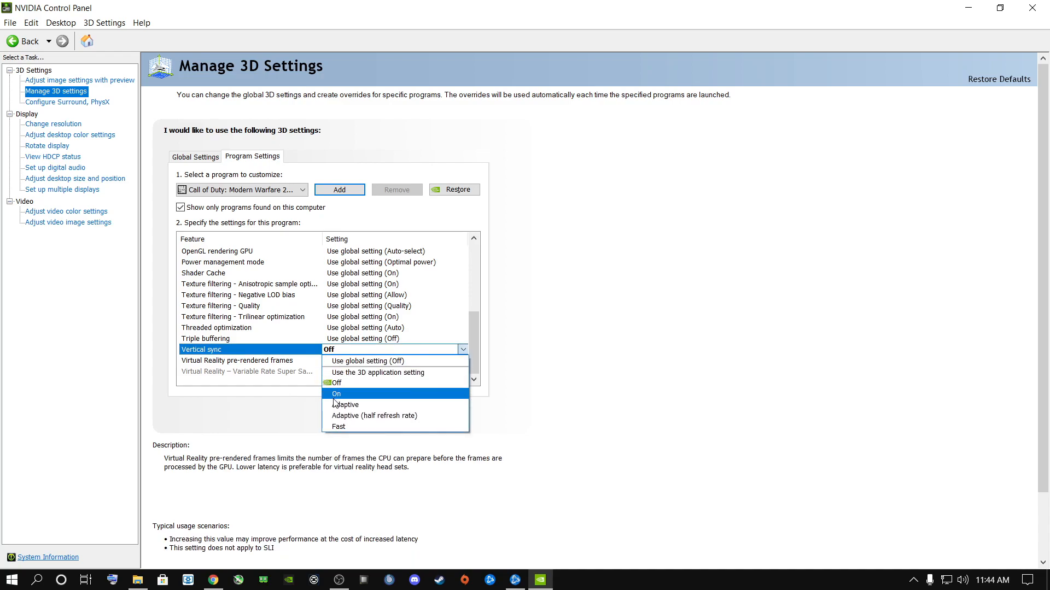
left_click(335, 398)
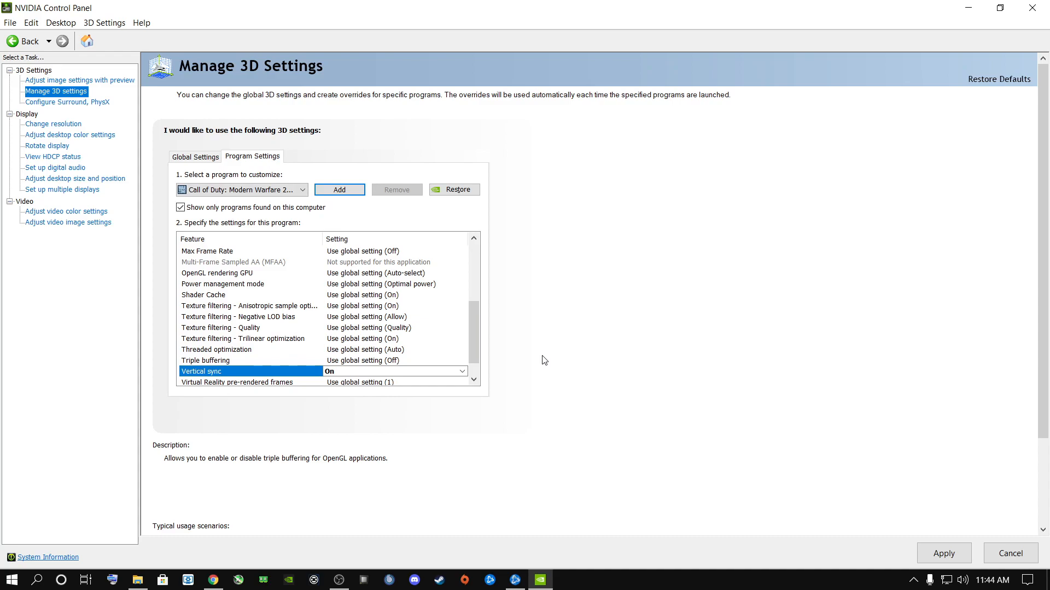
- Set Vertical sync to Off in the program settings for Call of Duty: Modern Warfare
left_click(418, 371)
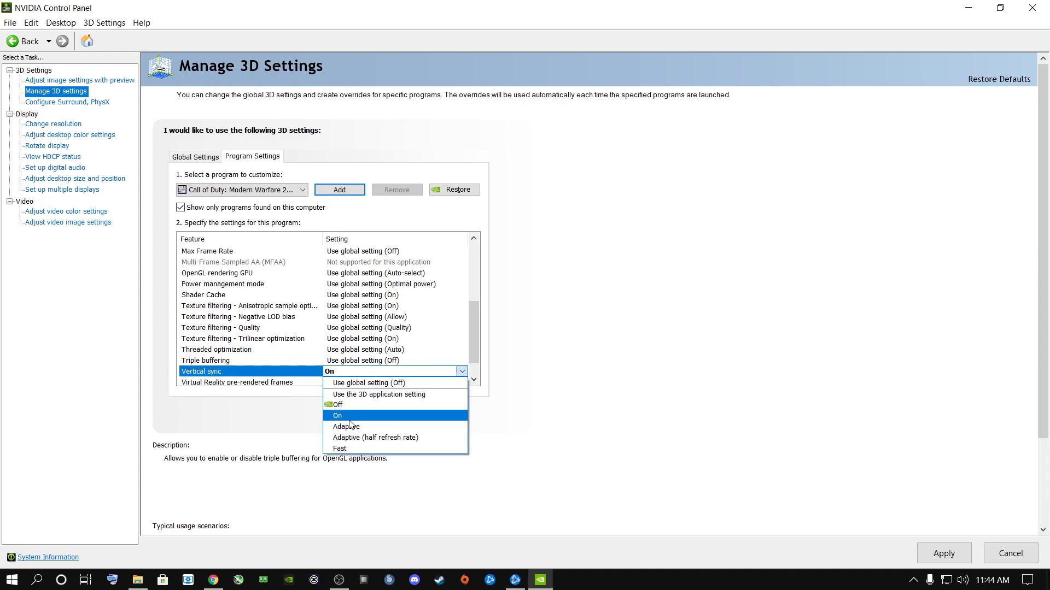
left_click(337, 417)
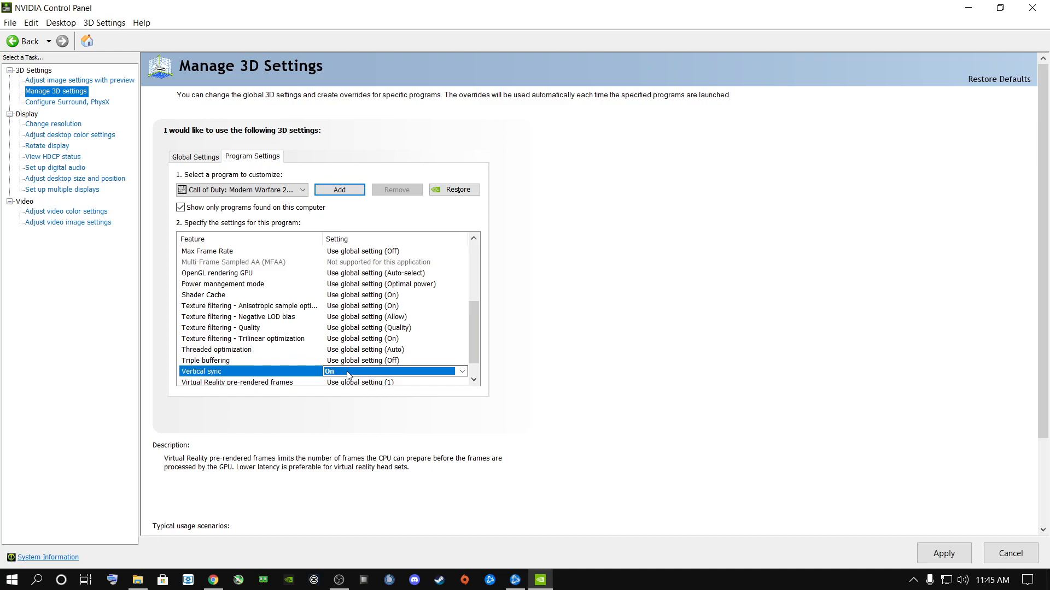
left_click(348, 372)
left_click(337, 410)
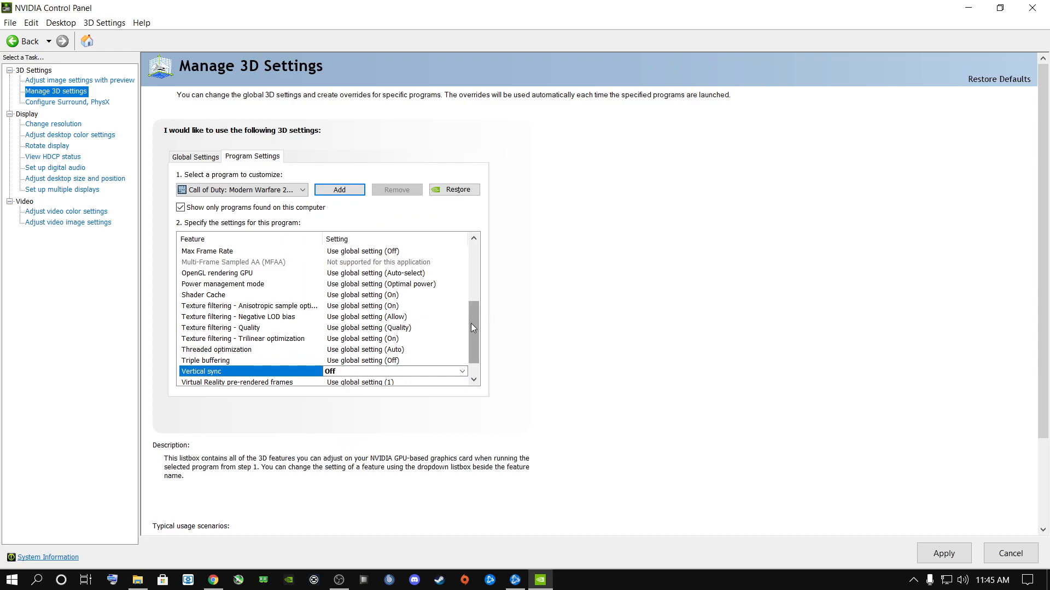
- Set CUDA - GPUs to use these GPUs, with the NVIDIA GeForce RTX 2060 enabled, for Call of Duty: Modern Warfare
scroll(474, 324, "up", 1)
scroll(479, 314, "up", 2)
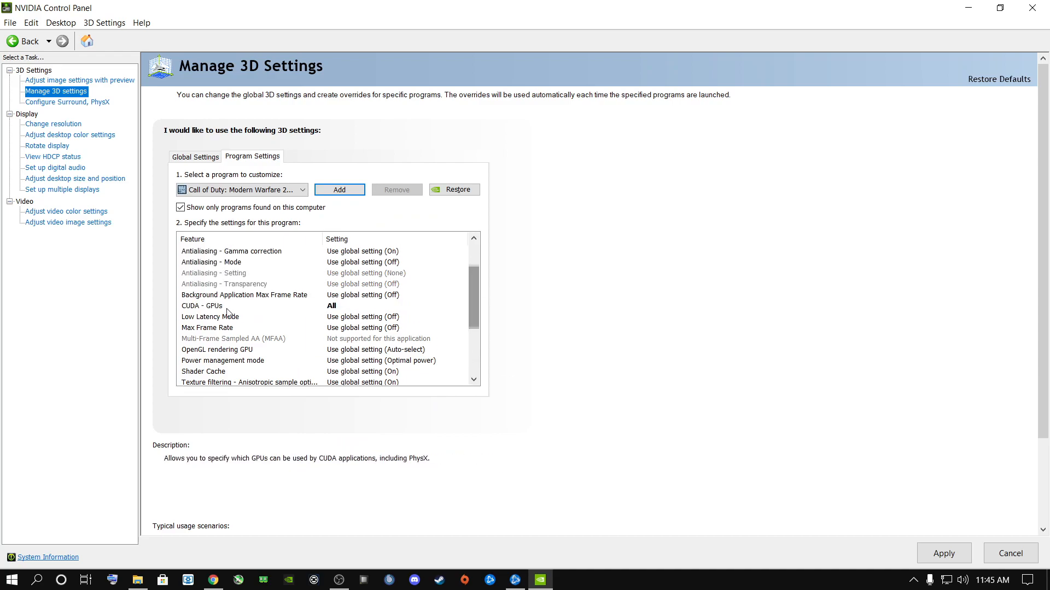
left_click(265, 307)
left_click(463, 306)
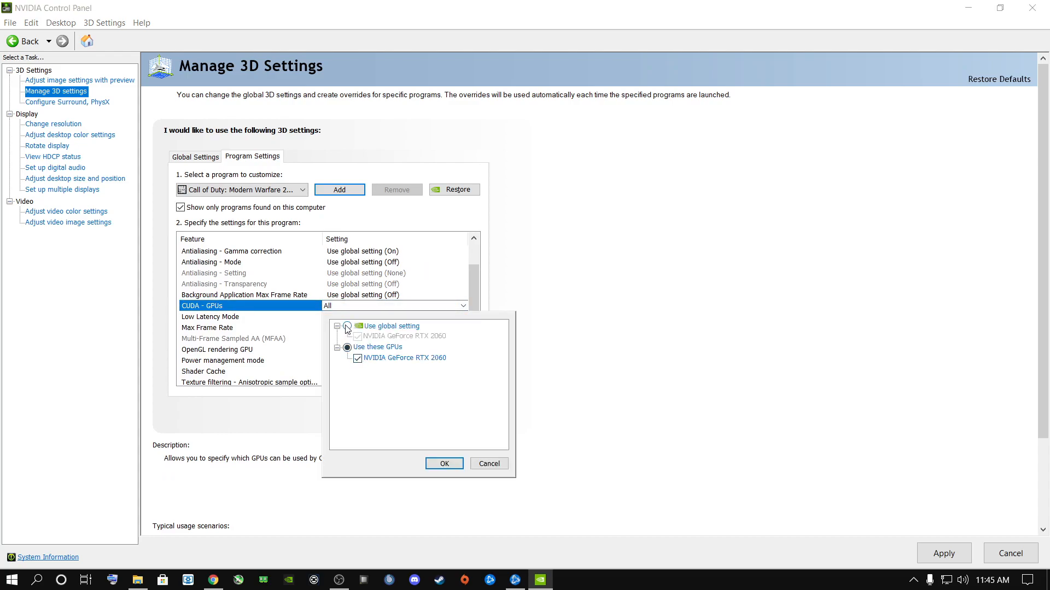
left_click(346, 327)
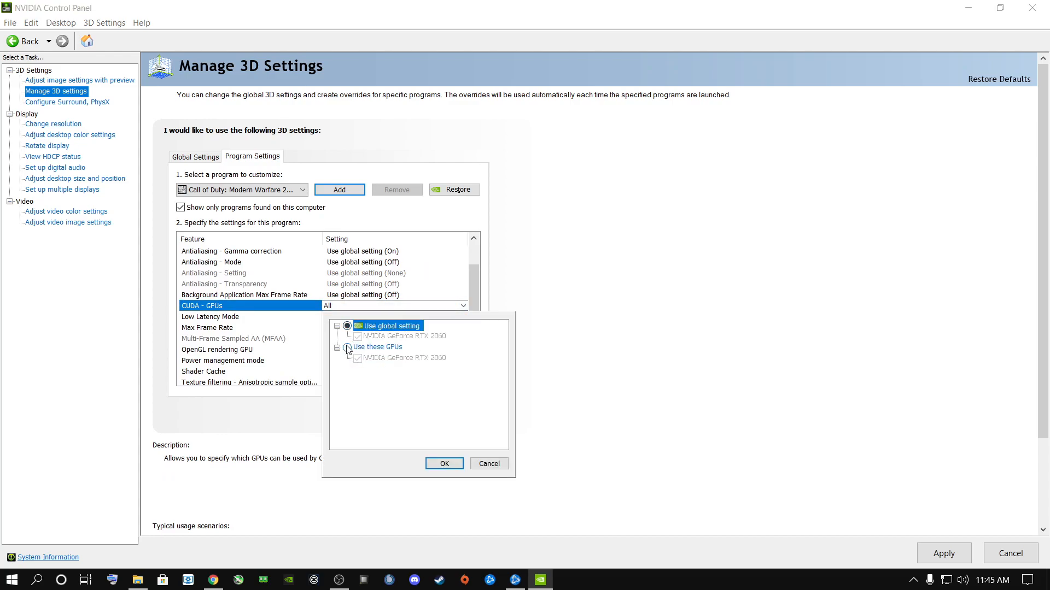
left_click(347, 348)
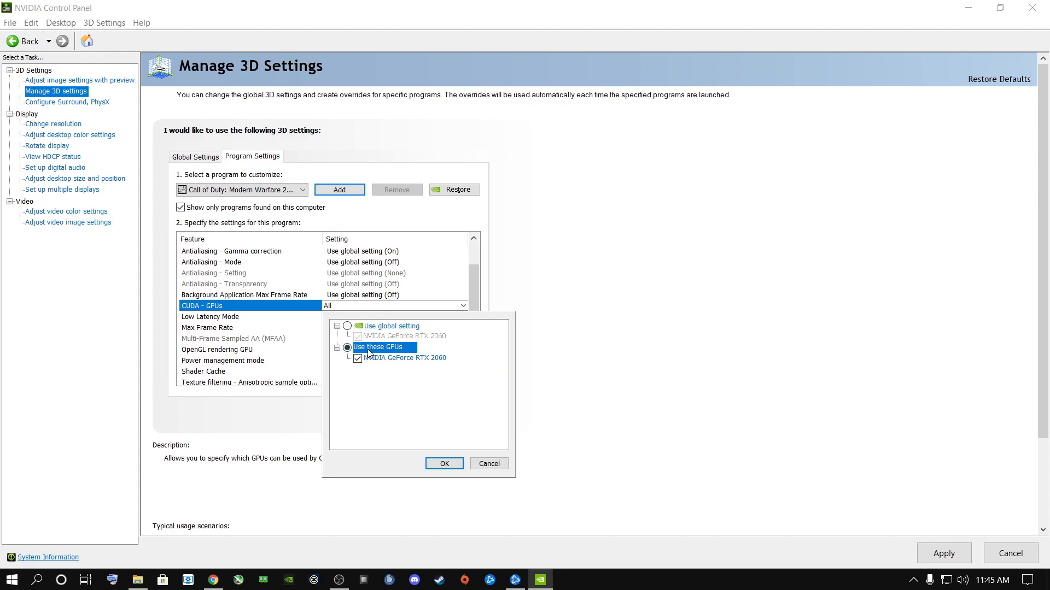
left_click(359, 362)
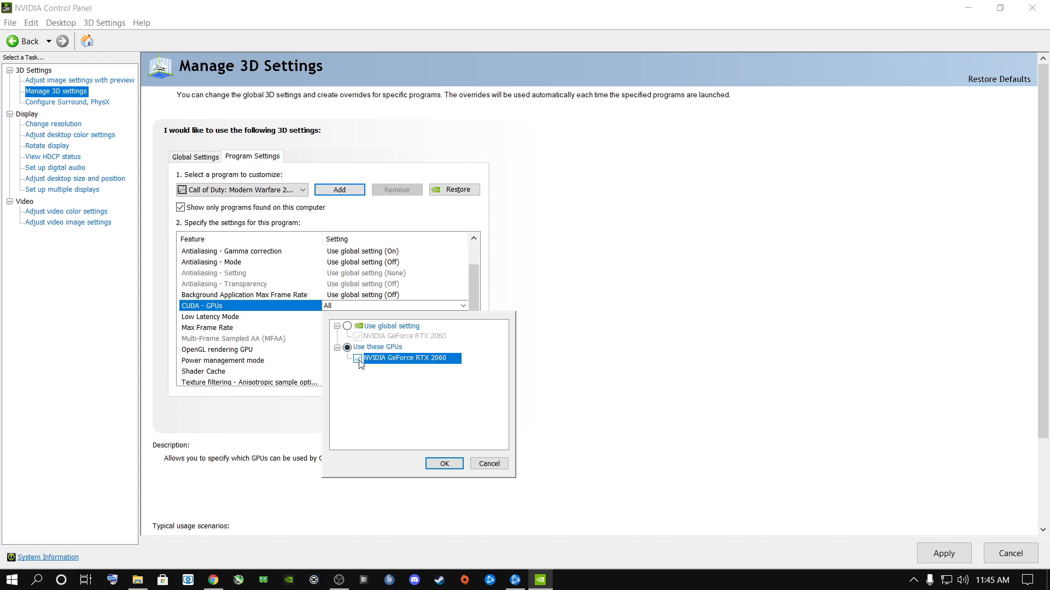
left_click(444, 463)
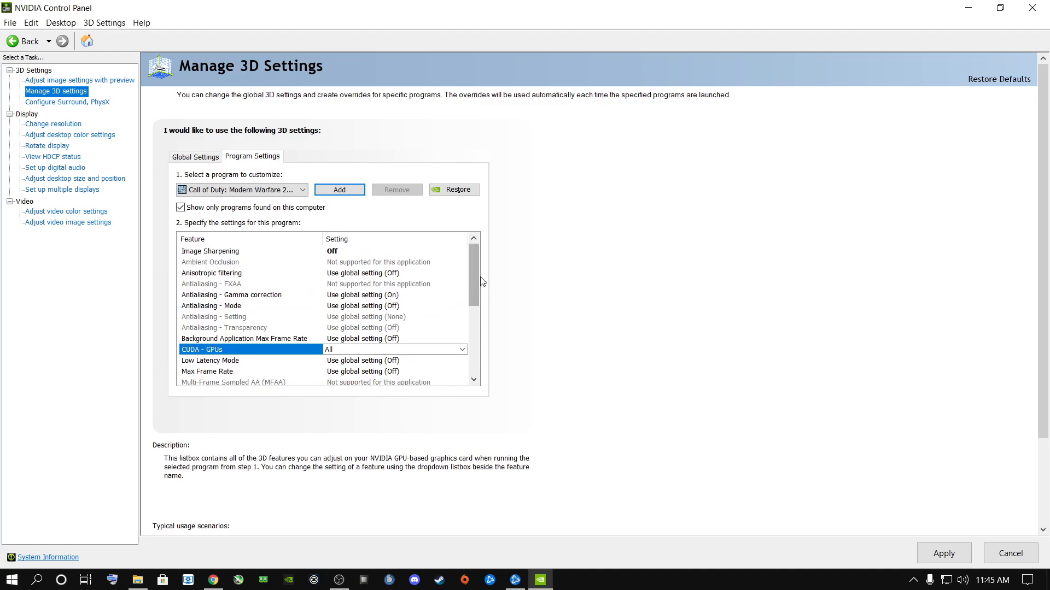
- Set Image Sharpening to Off and confirm CUDA - GPUs as All for Call of Duty: Modern Warfare
left_click(346, 251)
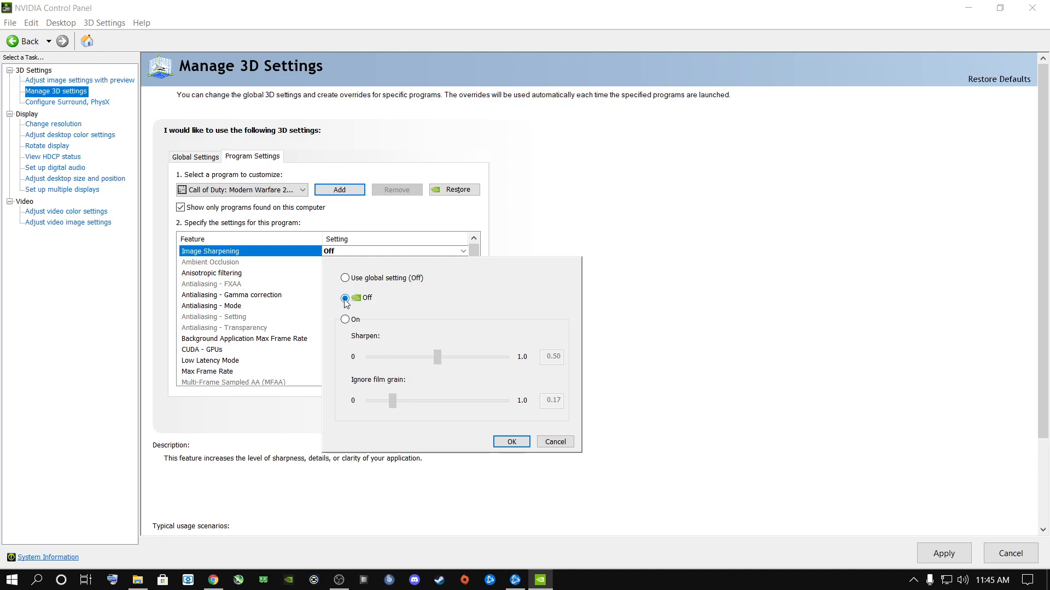
left_click(345, 320)
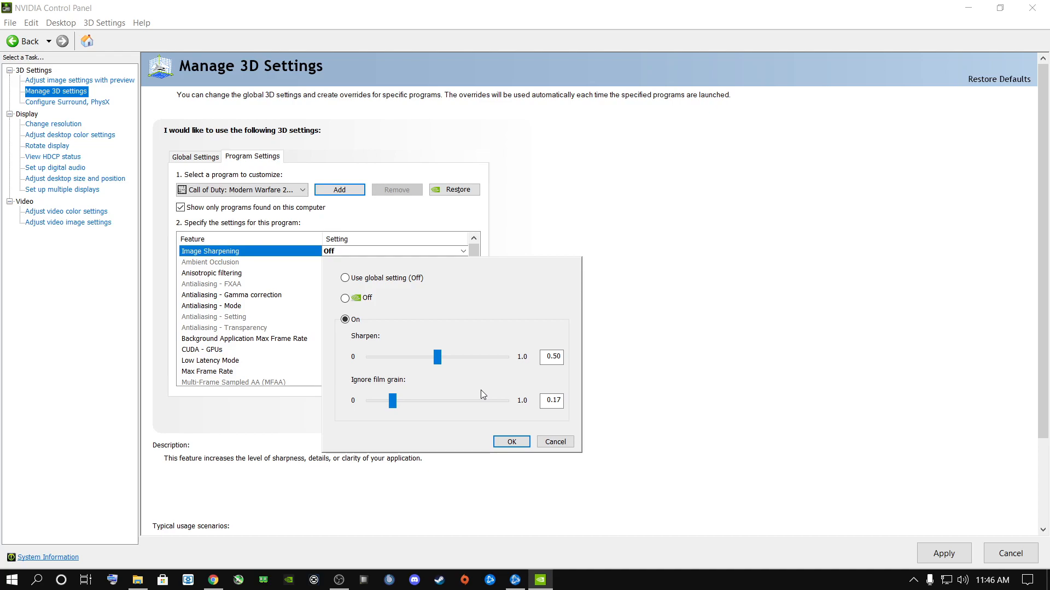
left_click(351, 298)
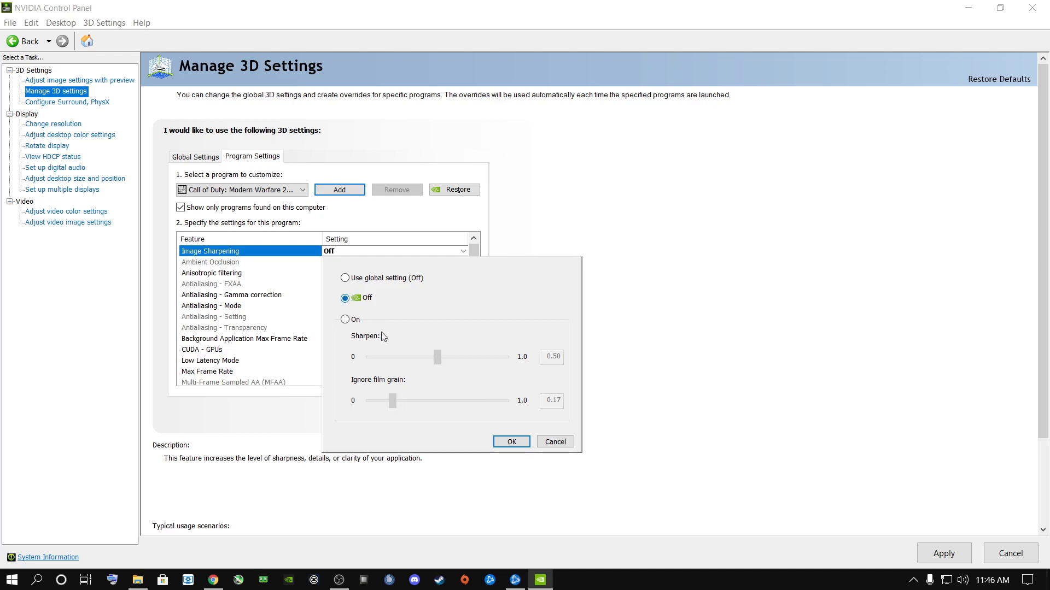
left_click(511, 443)
left_click_drag(472, 266, 471, 291)
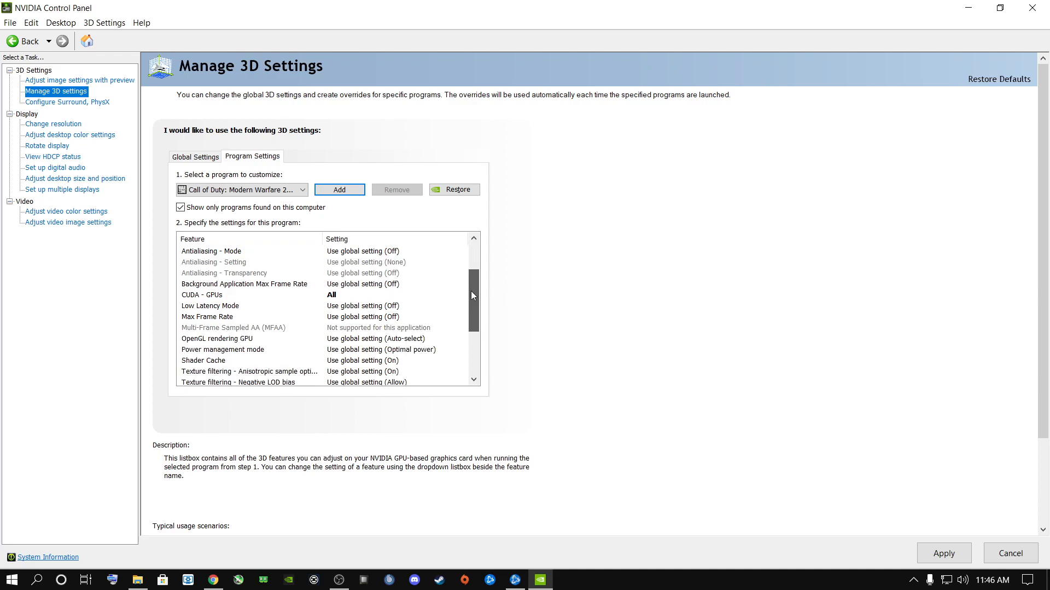
left_click(333, 298)
left_click(447, 447)
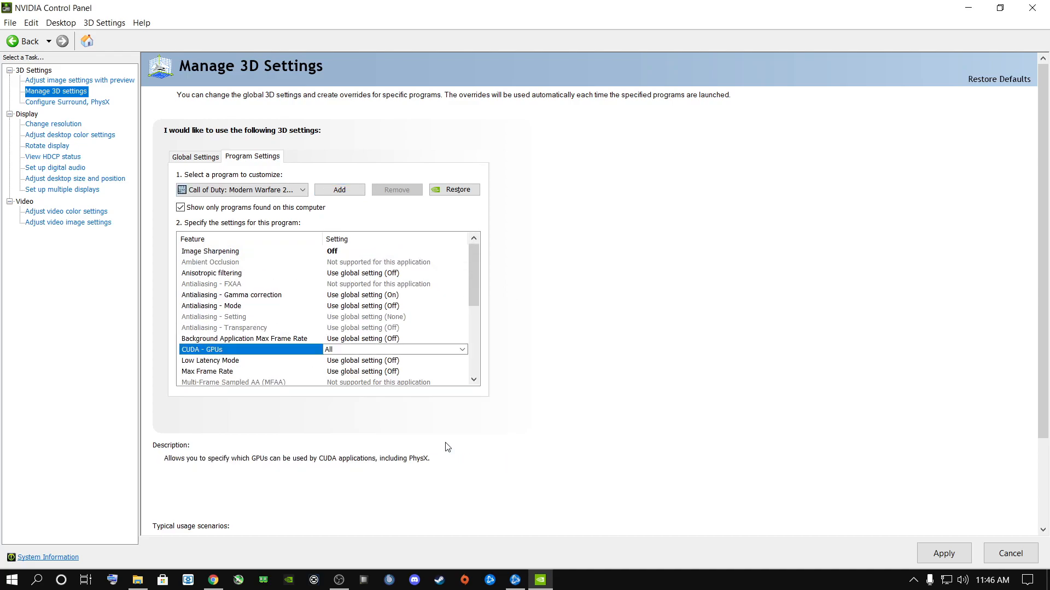
- Review the available Texture filtering - Quality options for Call of Duty: Modern Warfare without changing the setting
left_click_drag(475, 267, 470, 320)
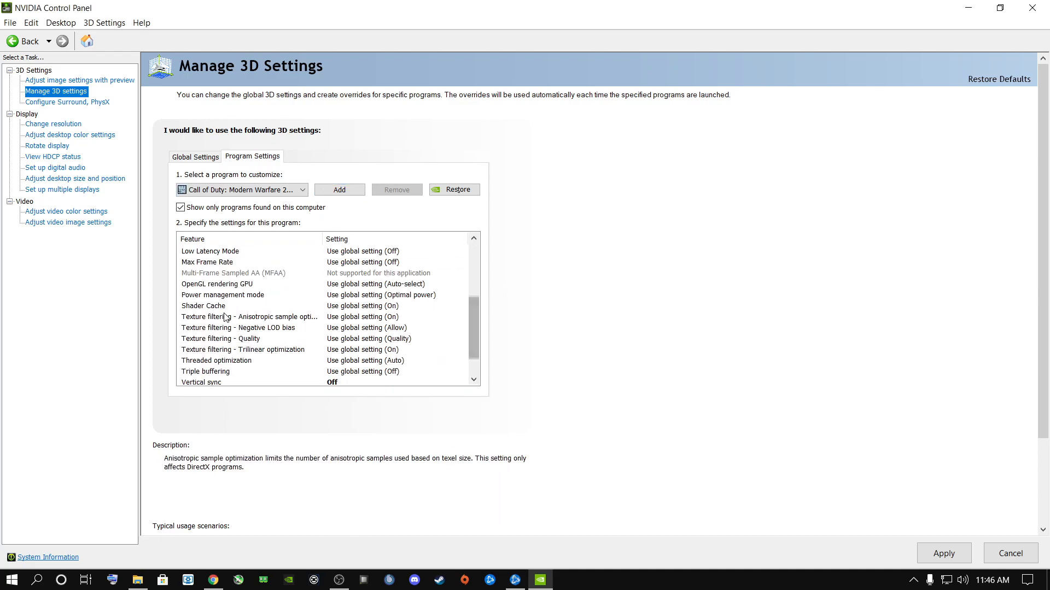
left_click(240, 339)
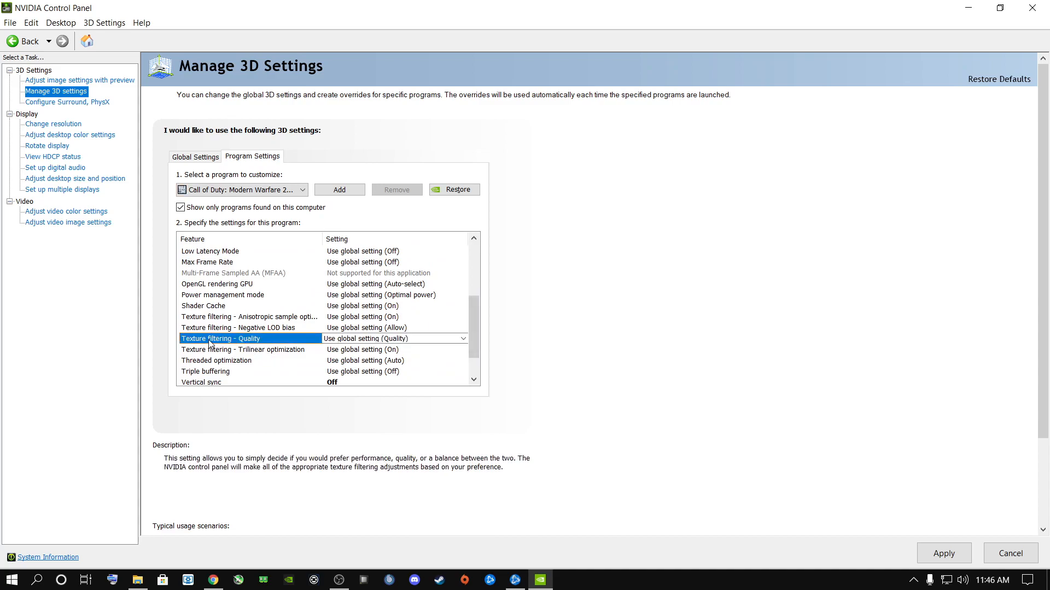
left_click(384, 340)
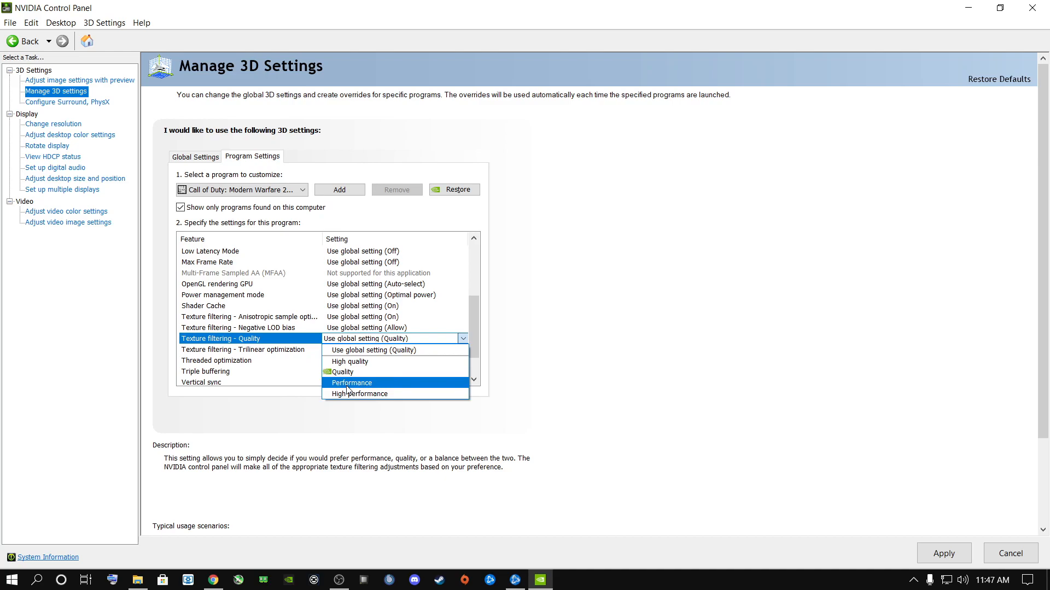
left_click(635, 359)
- Confirm Vertical sync as Off for Call of Duty: Modern Warfare and close NVIDIA Control Panel
scroll(465, 350, "down", 1)
left_click(333, 350)
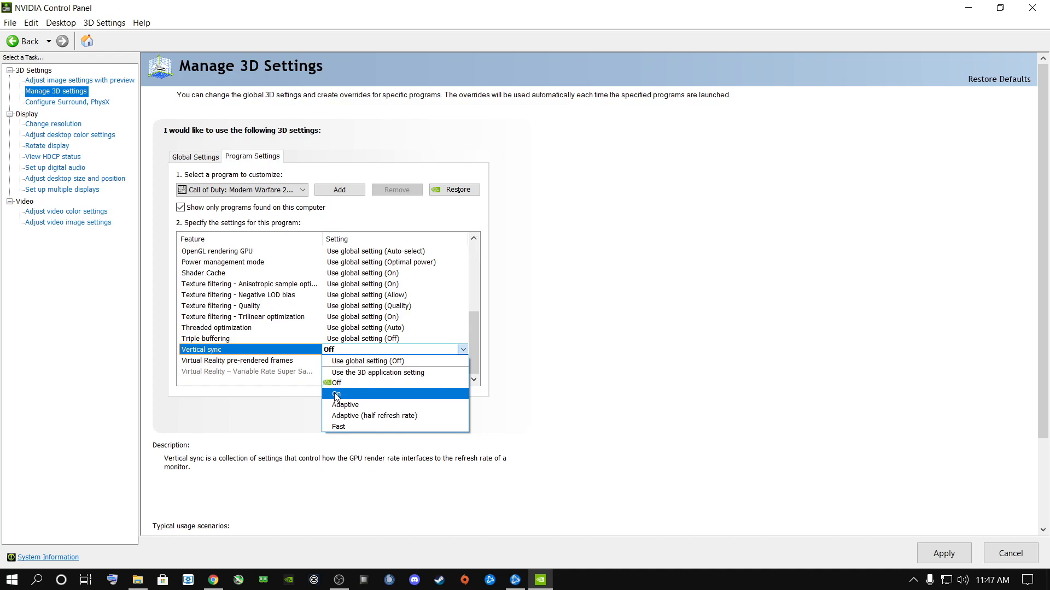
left_click(347, 384)
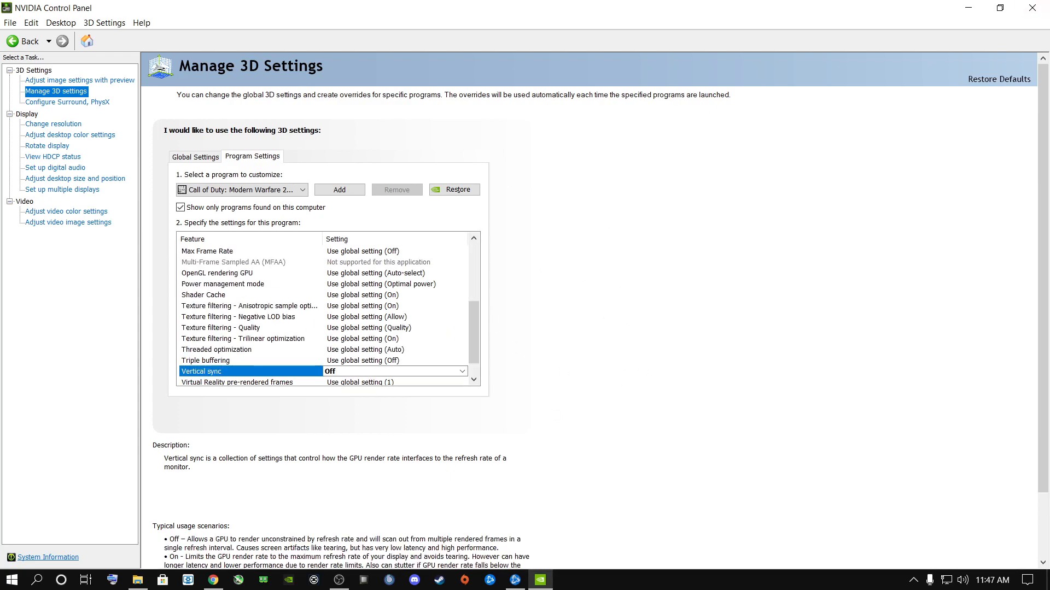
left_click(1032, 8)
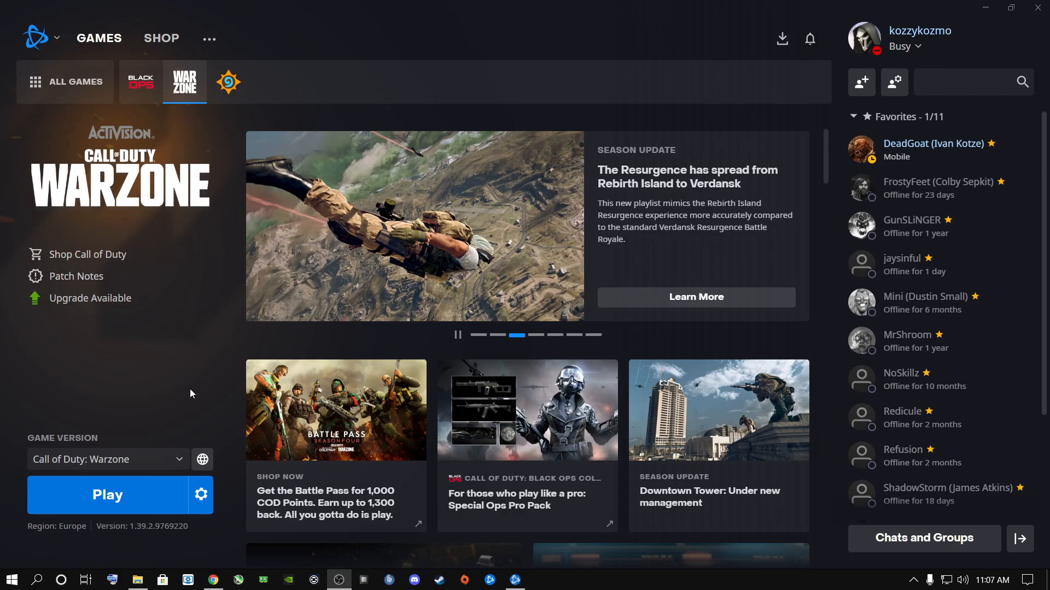
- In Battle.net's app settings, set the close-window behavior to Exit Battle.net completely and save the settings
left_click(44, 45)
left_click(66, 104)
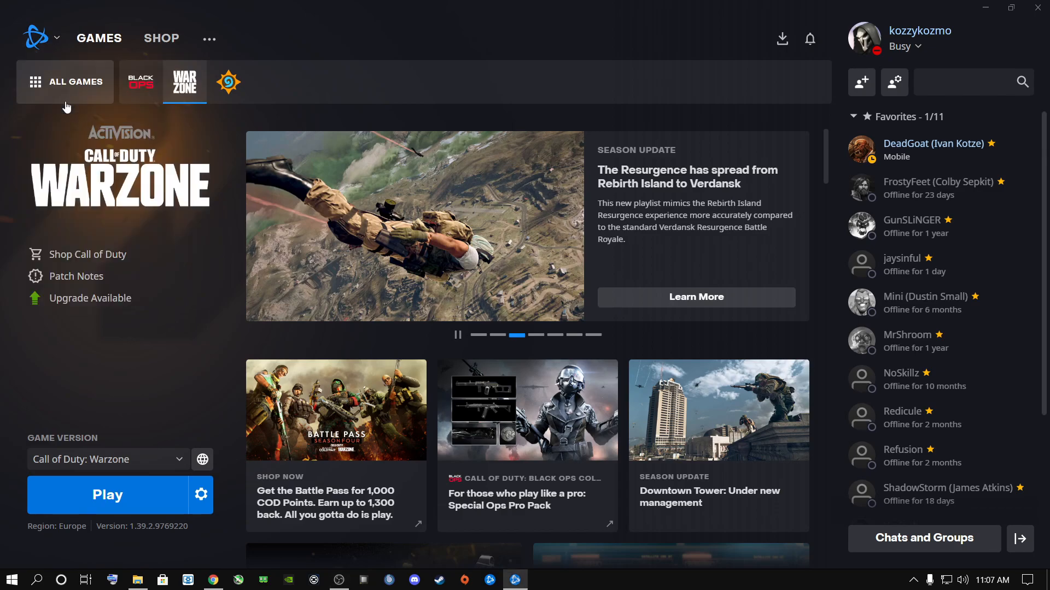
left_click(291, 134)
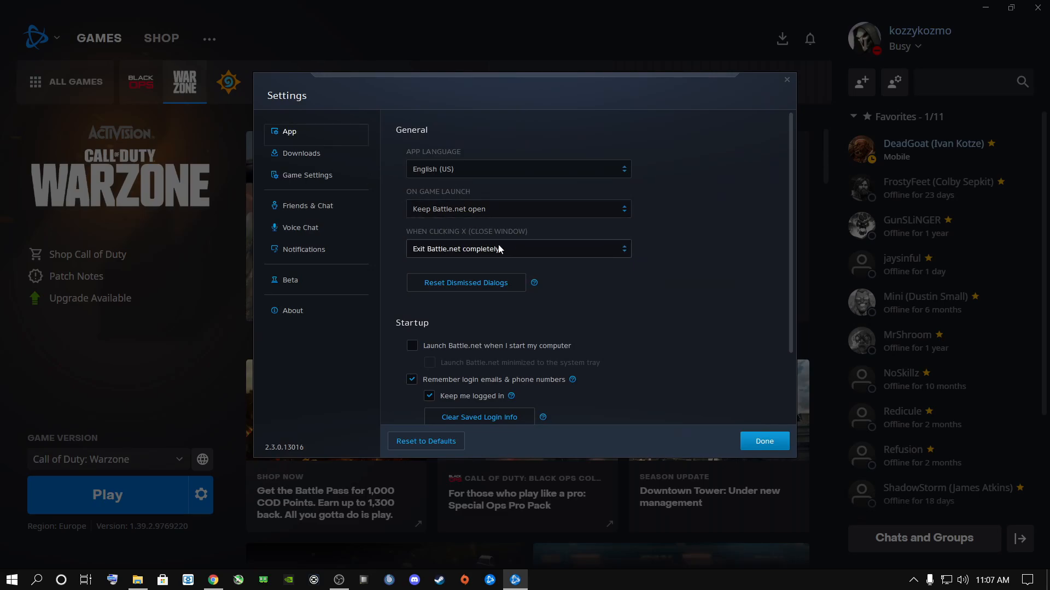
left_click(481, 250)
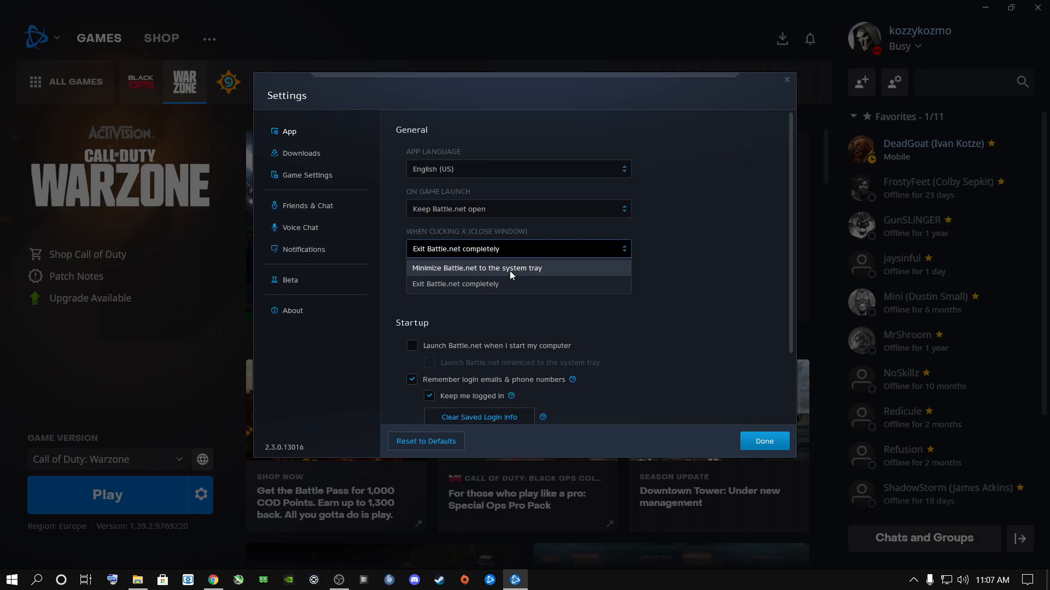
left_click(449, 285)
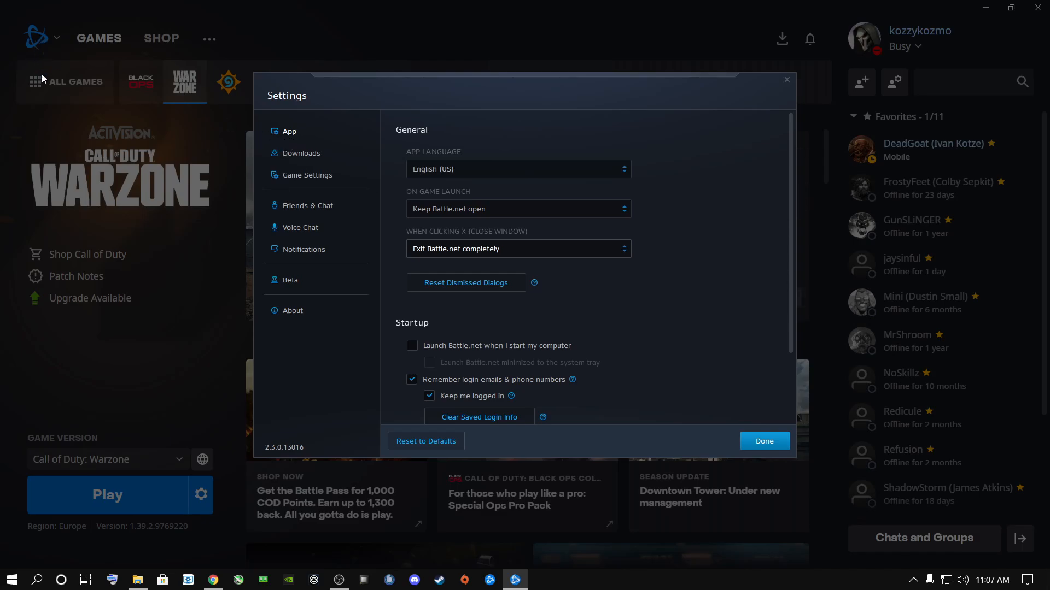
scroll(678, 348, "down", 2)
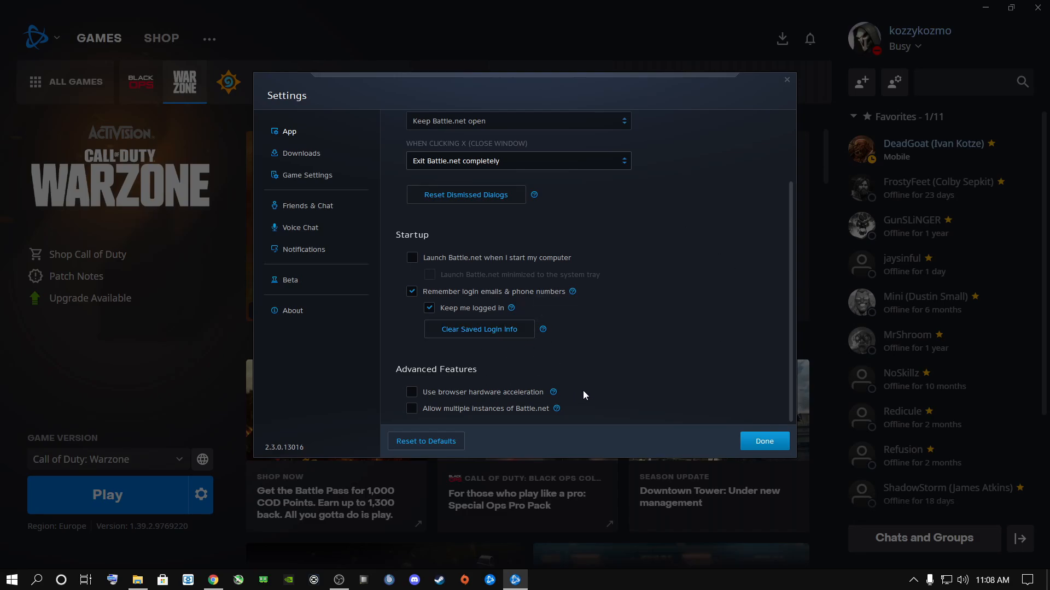
left_click(765, 441)
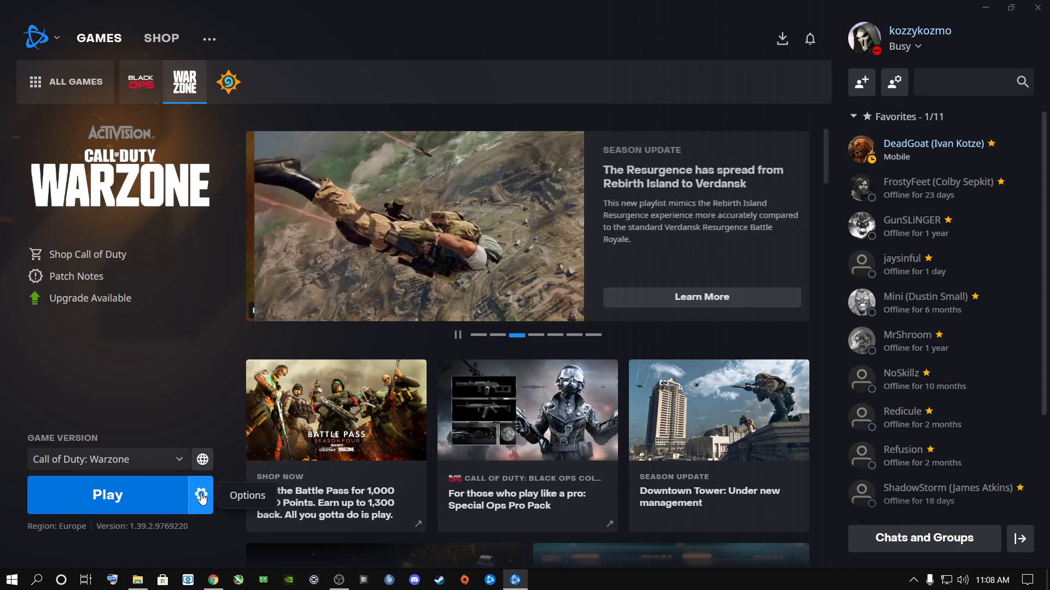
- Show Warzone's install location in File Explorer from its Battle.net options and open the Call of Duty Modern Warfare folder
left_click(202, 497)
left_click(225, 328)
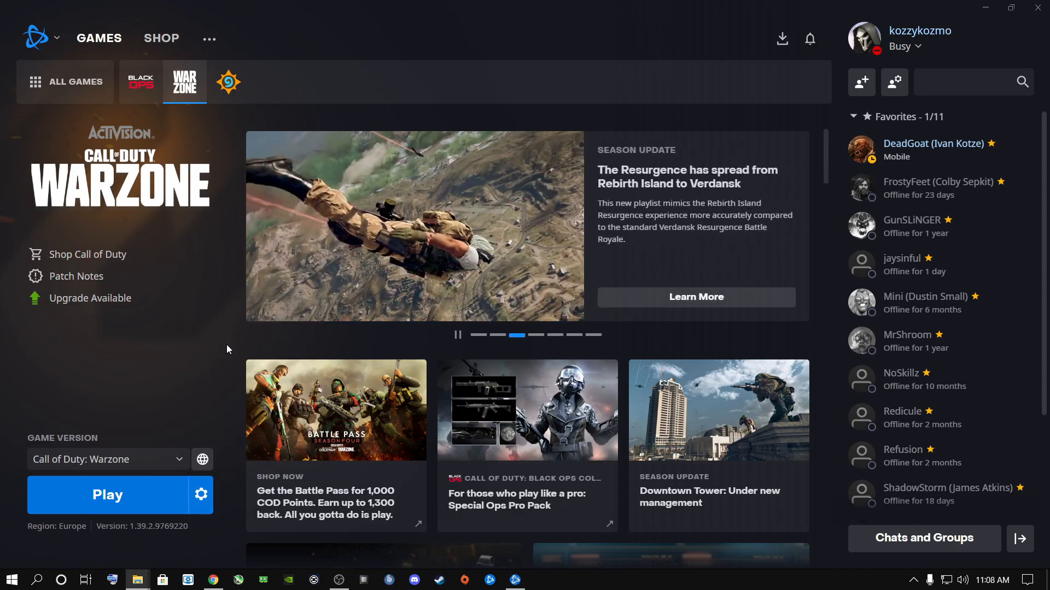
left_click_drag(0, 88, 624, 2)
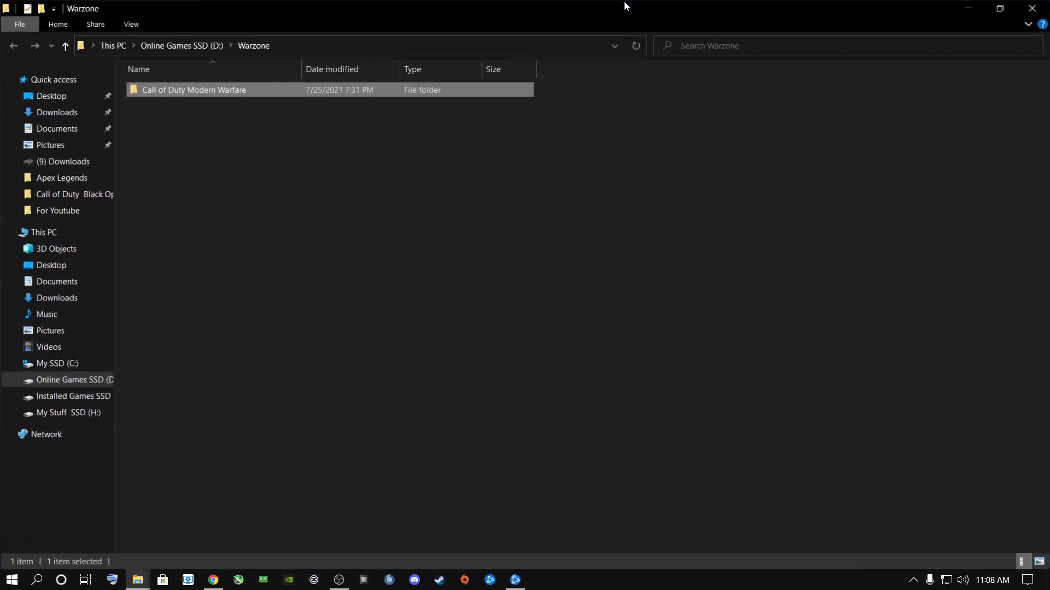
double_click(201, 88)
scroll(202, 268, "down", 7)
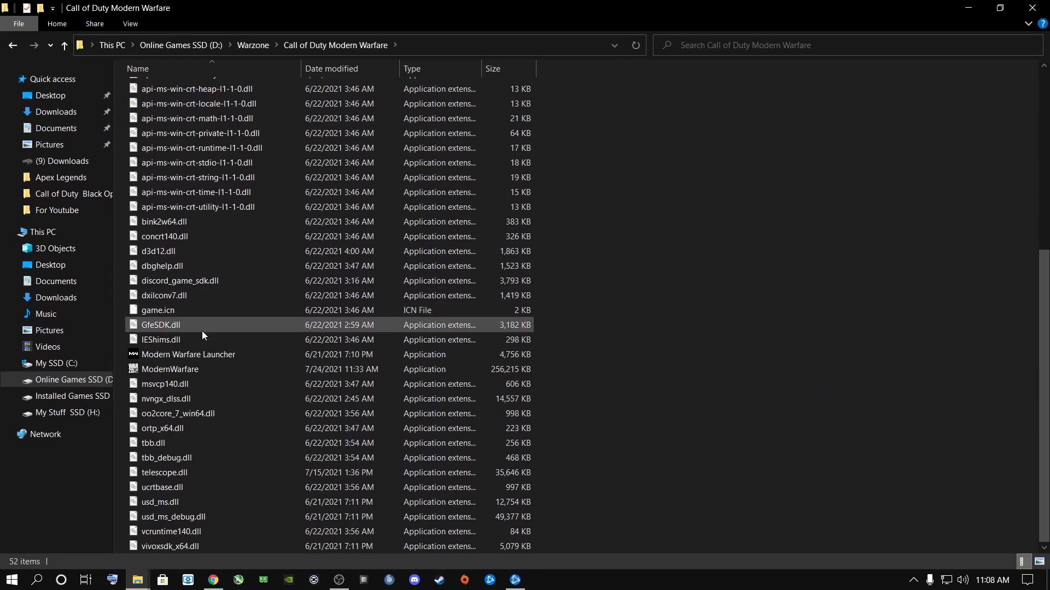
- In the ModernWarfare application's compatibility settings for all users, enable Disable fullscreen optimizations and Run this program as an administrator, and apply them
left_click(171, 370)
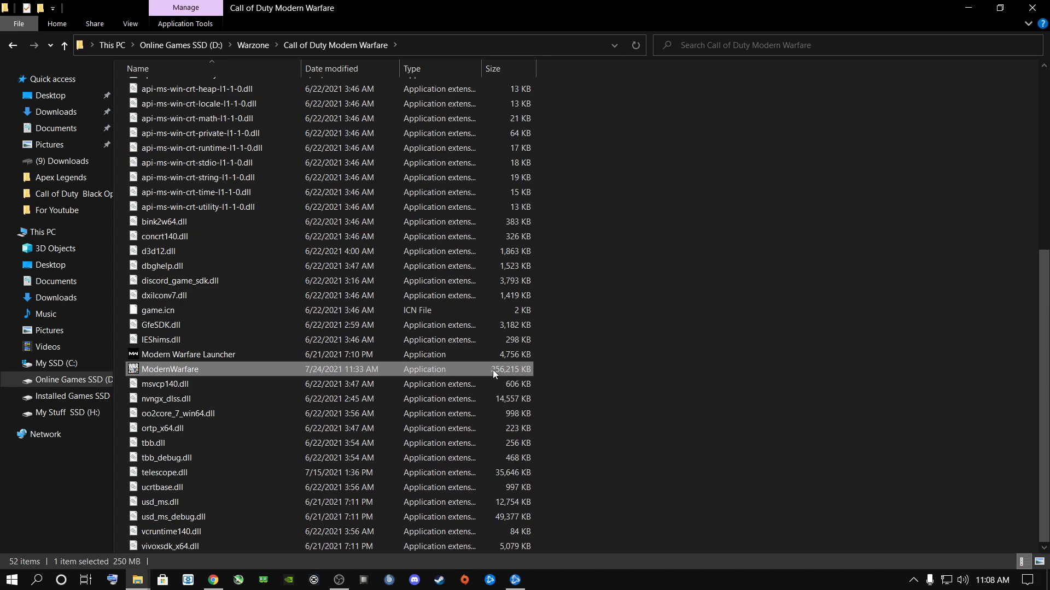
right_click(173, 369)
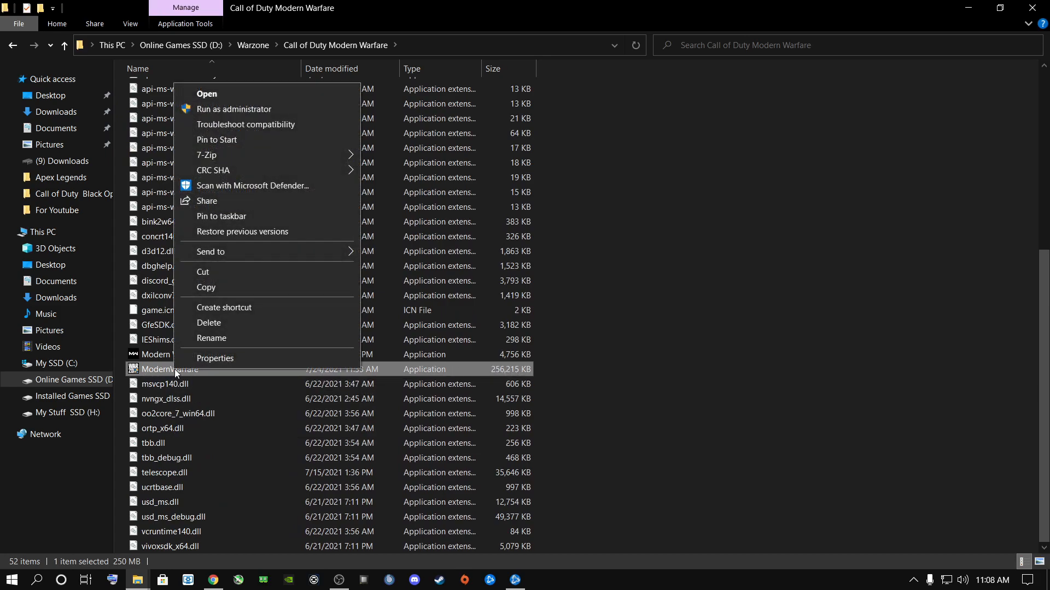
left_click(206, 360)
left_click(309, 242)
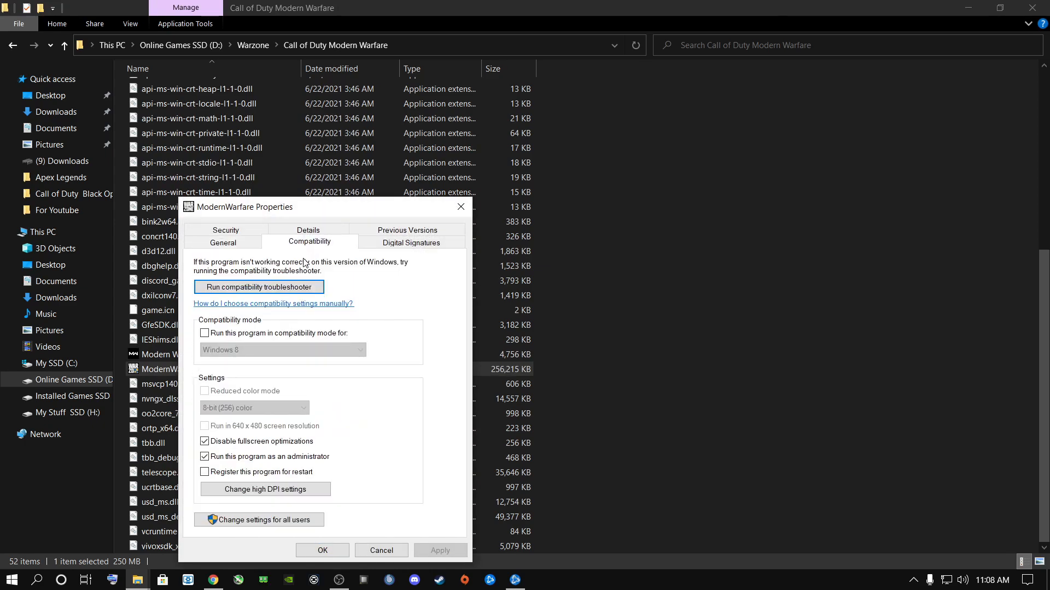
left_click(268, 522)
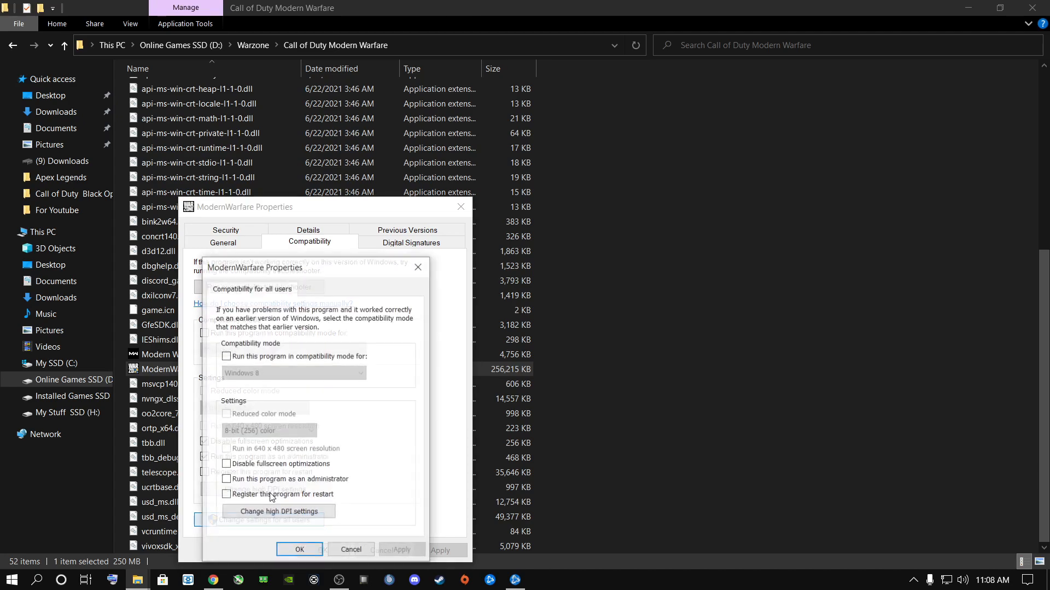
left_click(225, 465)
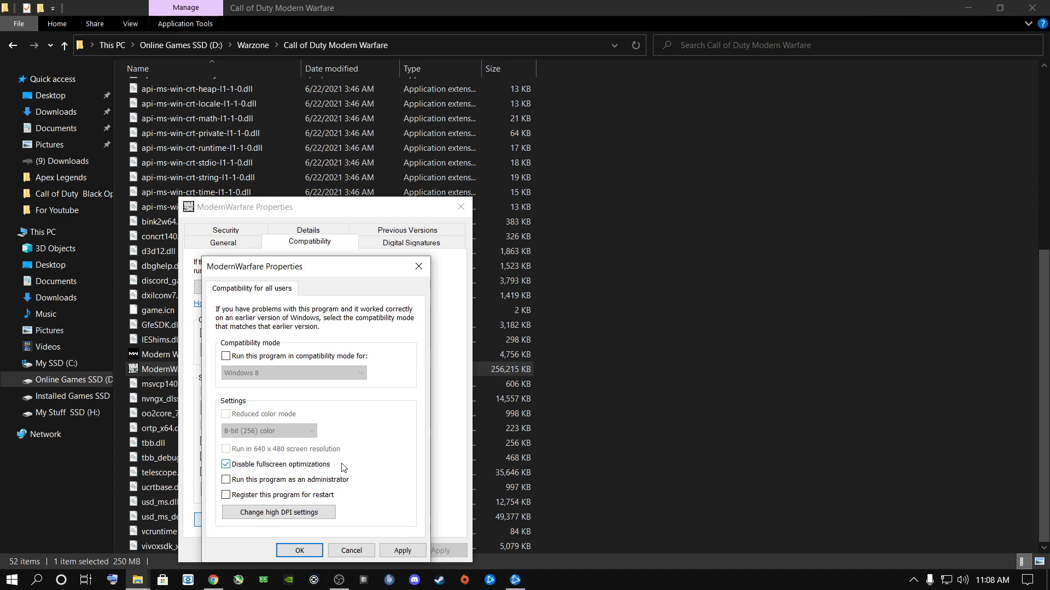
left_click(228, 481)
left_click(391, 546)
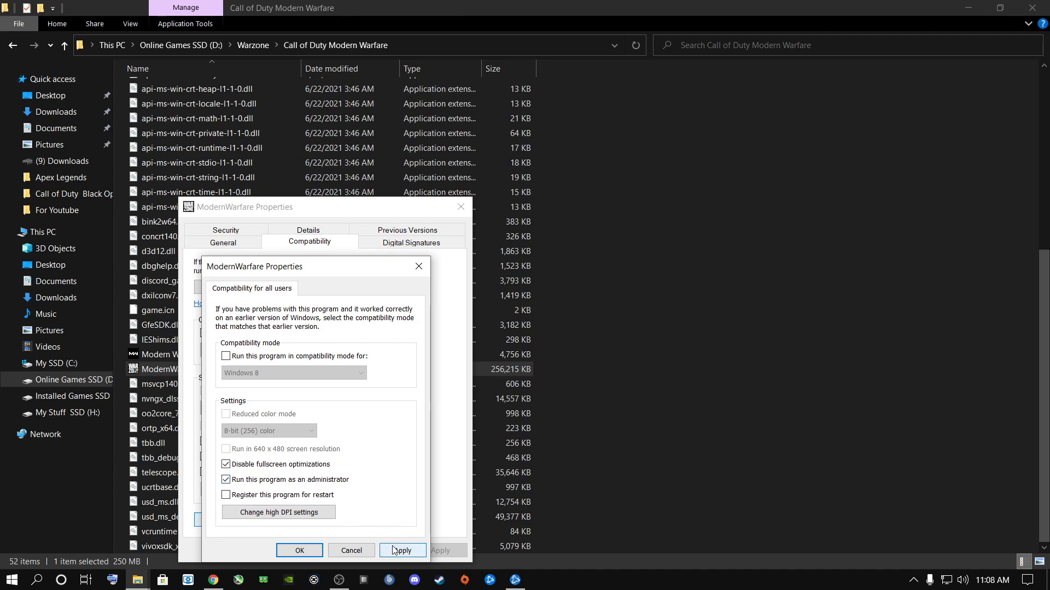
- In ModernWarfare's high DPI settings, enable the program DPI scaling fix and base it on the DPI when "I open this program"
left_click(275, 514)
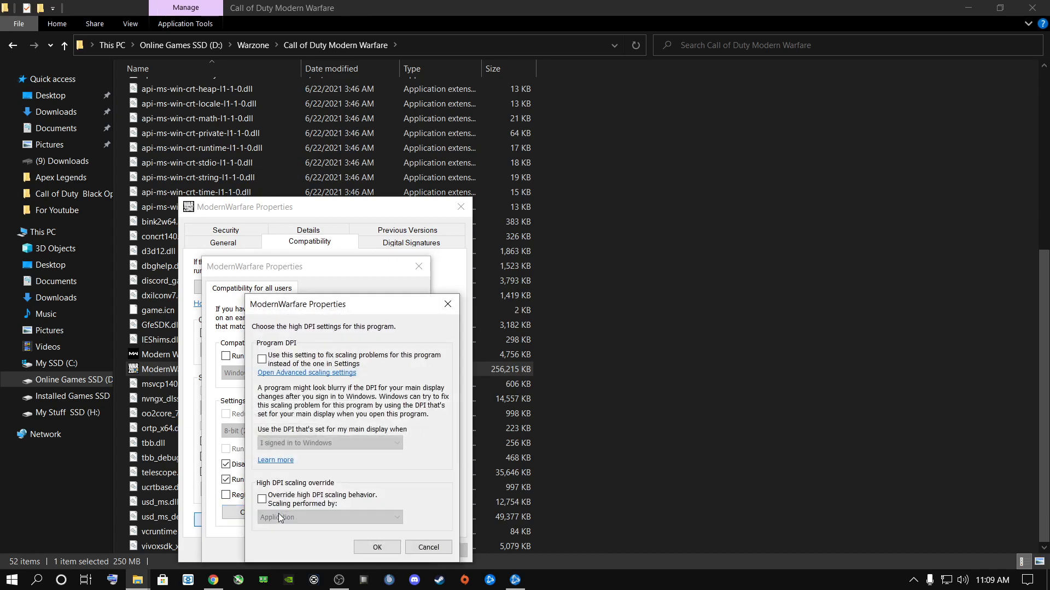
left_click(262, 359)
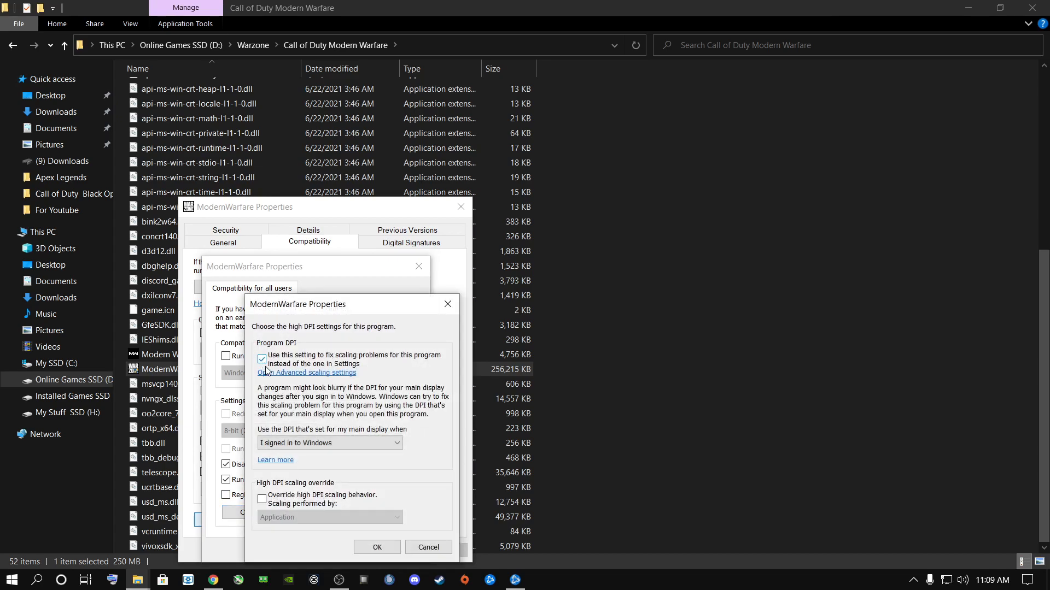
left_click(319, 445)
left_click(284, 464)
- Override the high DPI scaling behavior with scaling performed by System and confirm the DPI settings
left_click(263, 499)
left_click(307, 520)
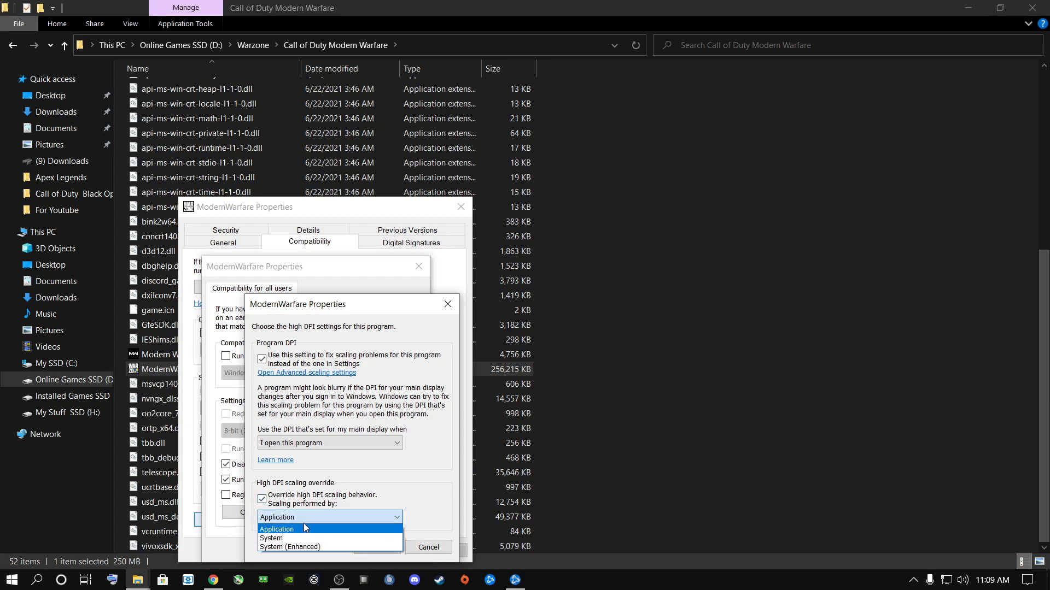
left_click(279, 538)
left_click(381, 548)
left_click(381, 549)
- Confirm the ModernWarfare compatibility properties and close the game folder's File Explorer window
left_click(304, 551)
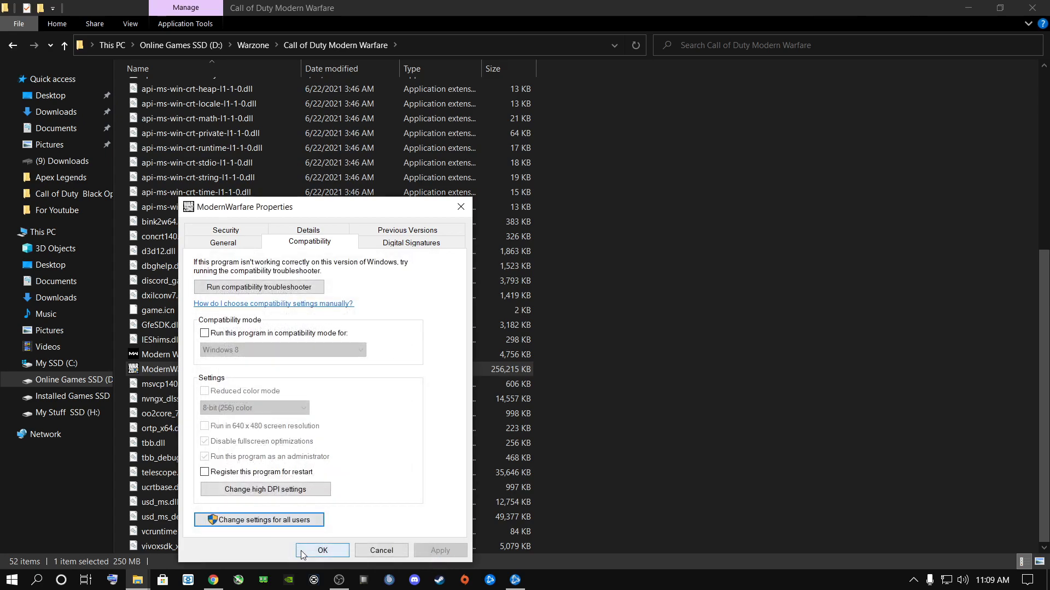
left_click(332, 550)
left_click(1032, 8)
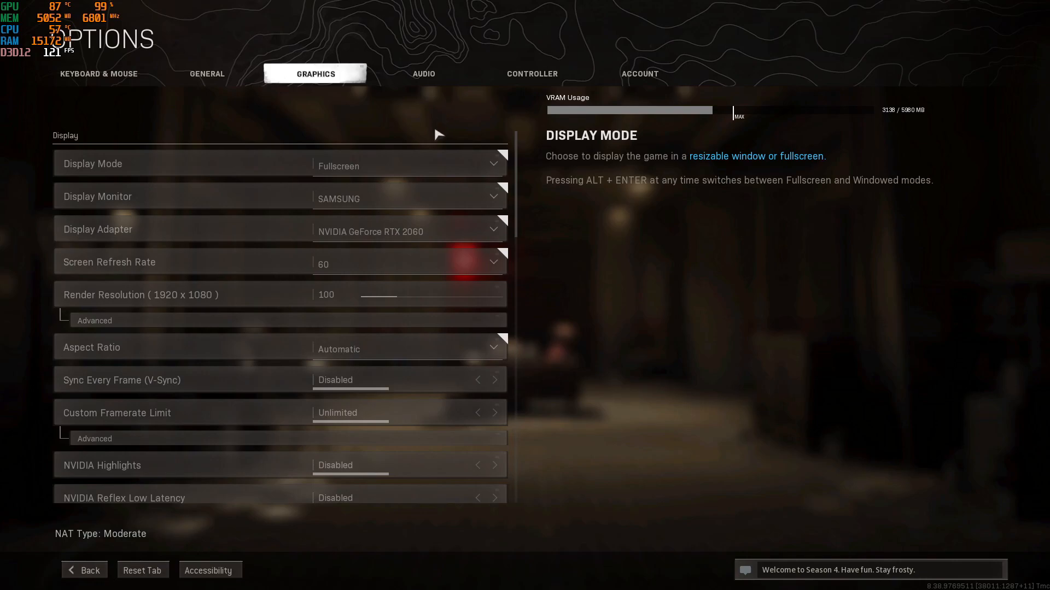
- In Warzone's graphics options, select Fullscreen as the Display Mode
left_click(395, 170)
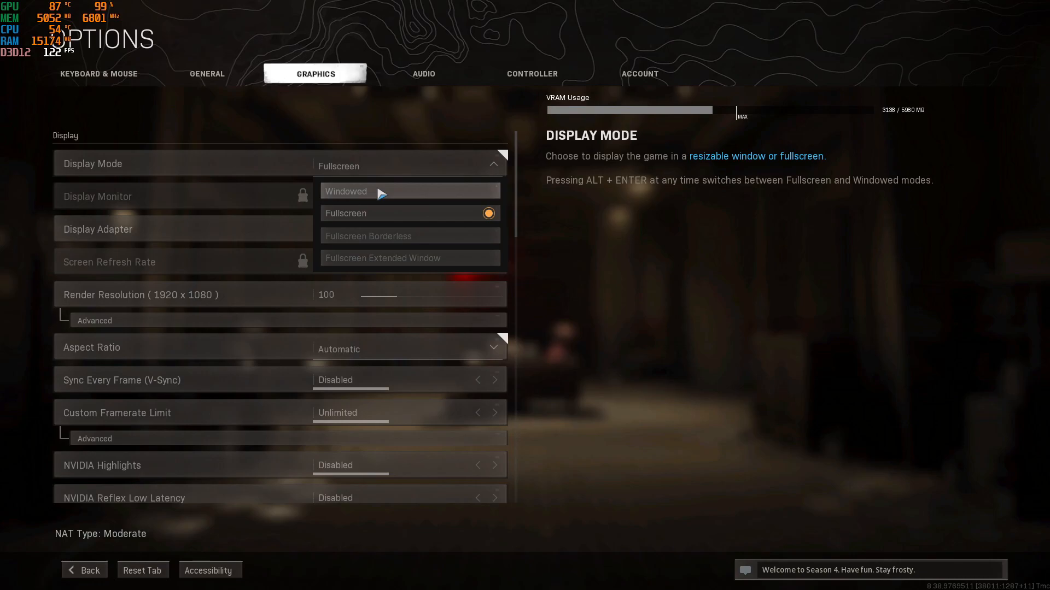
left_click(379, 221)
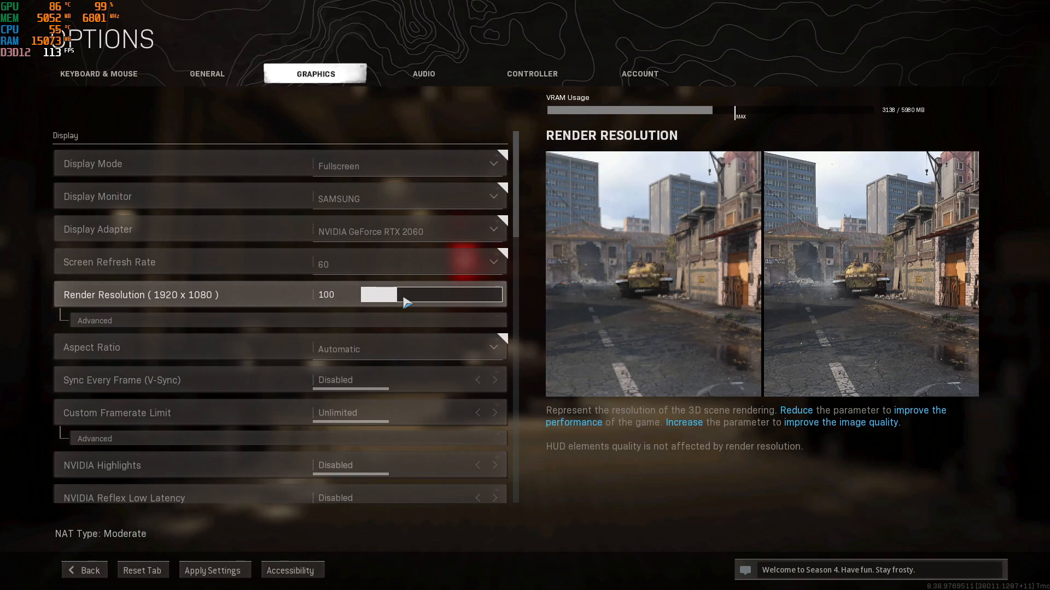
- Try a Render Resolution of 90 and return it to 100
left_click(331, 295)
key("BackSpace")
type("90")
key("Return")
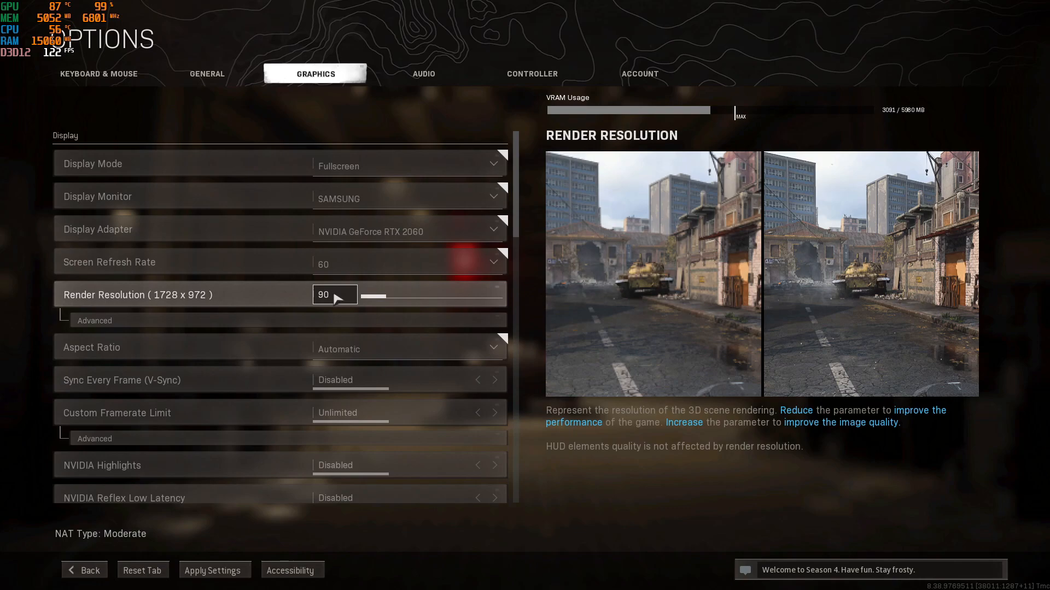
double_click(333, 295)
type("100")
key("Return")
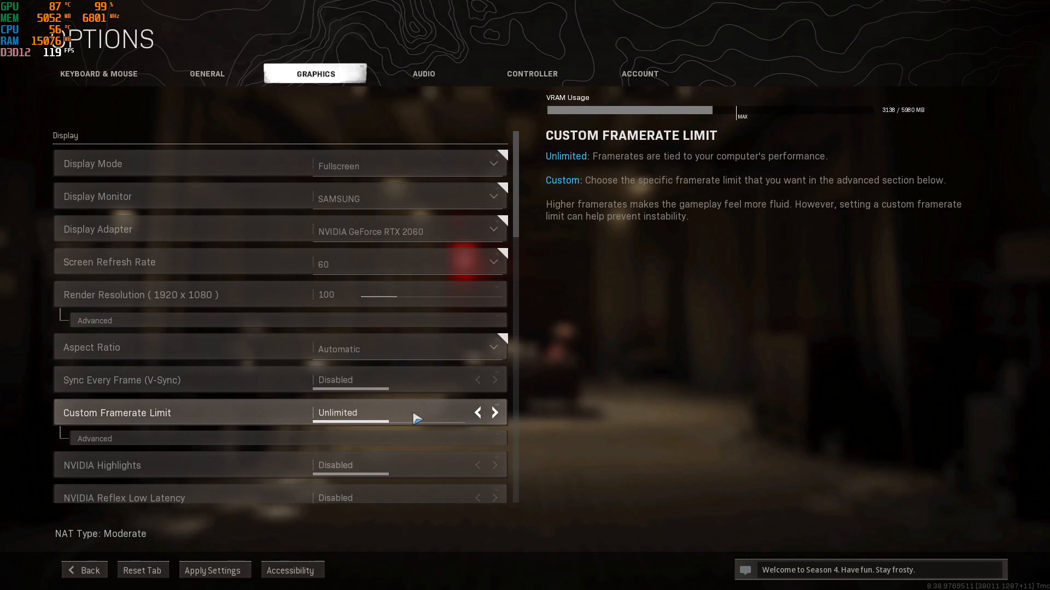
- Try High for Texture Resolution under Details & Textures and return it to Normal
scroll(417, 418, "down", 1)
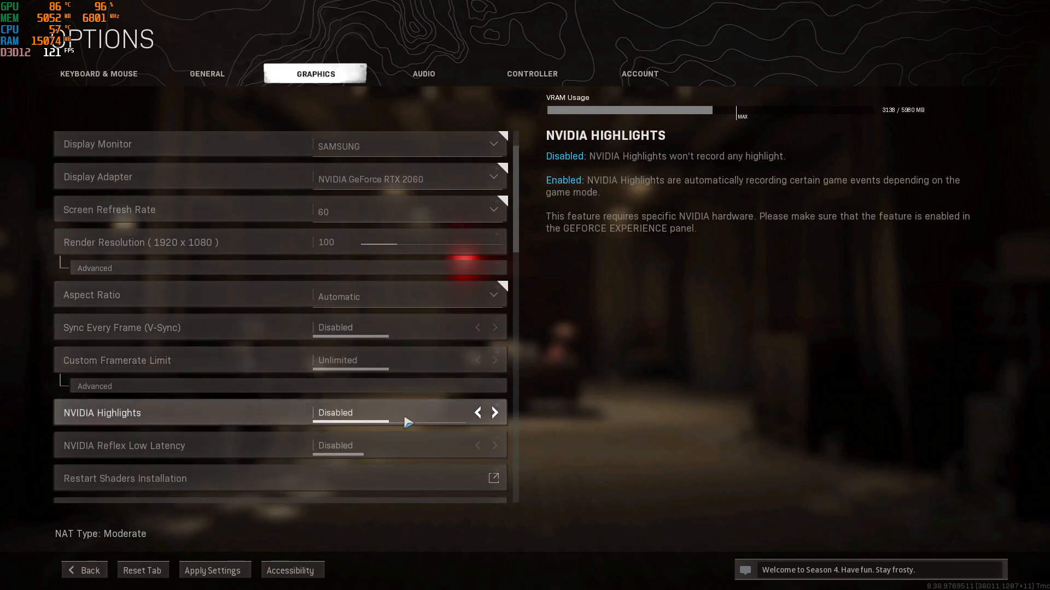
scroll(383, 438, "down", 1)
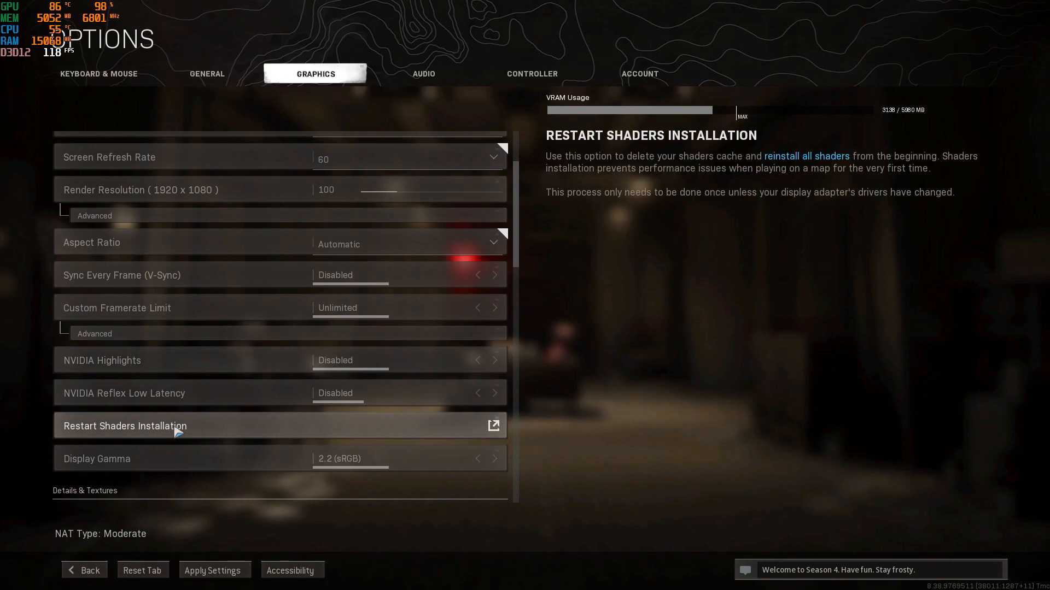
scroll(176, 432, "down", 1)
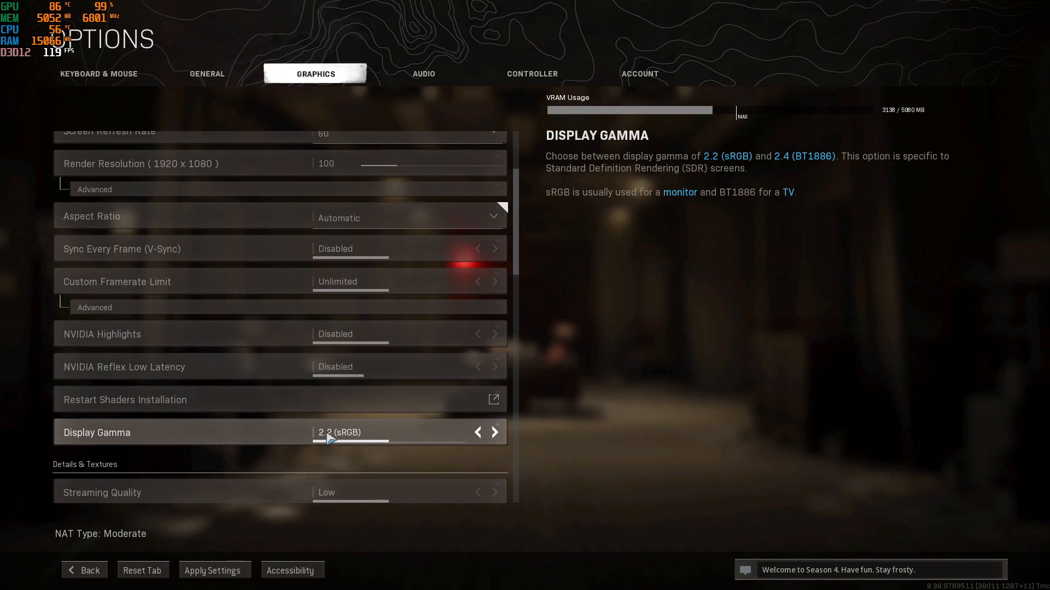
scroll(330, 440, "down", 2)
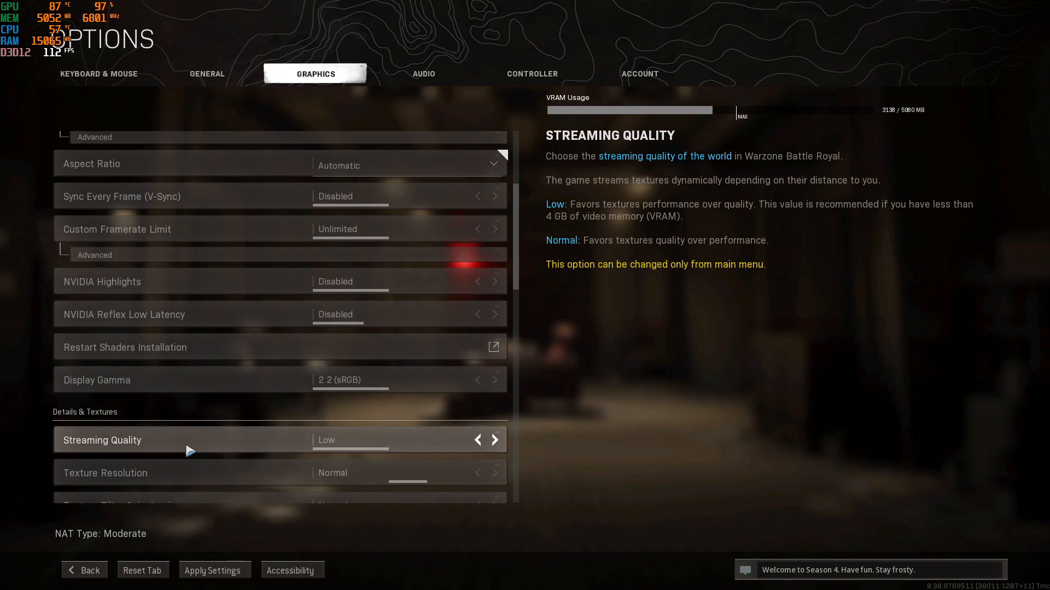
scroll(372, 448, "down", 2)
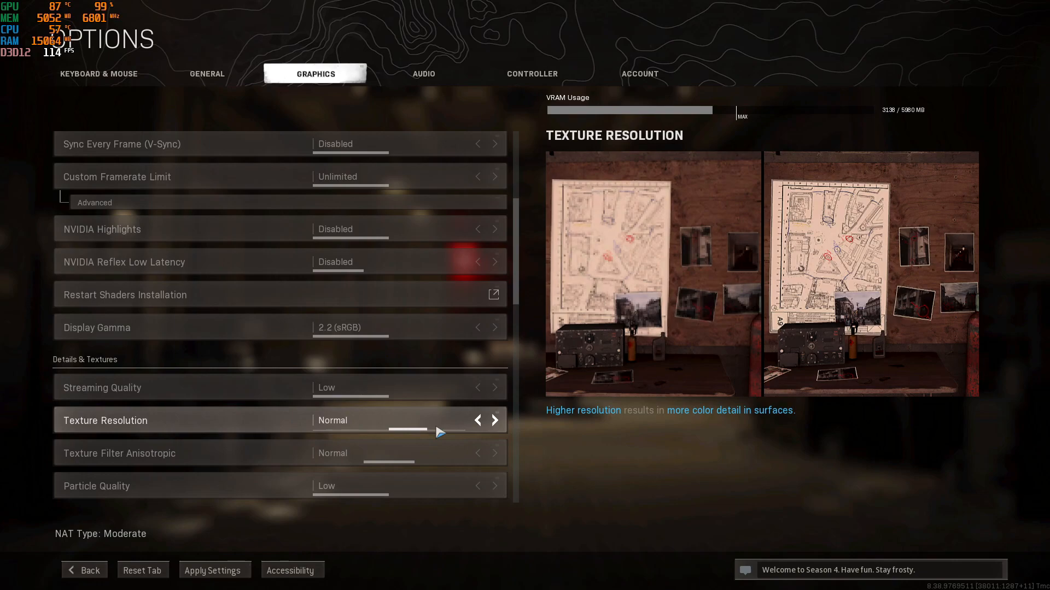
left_click(495, 420)
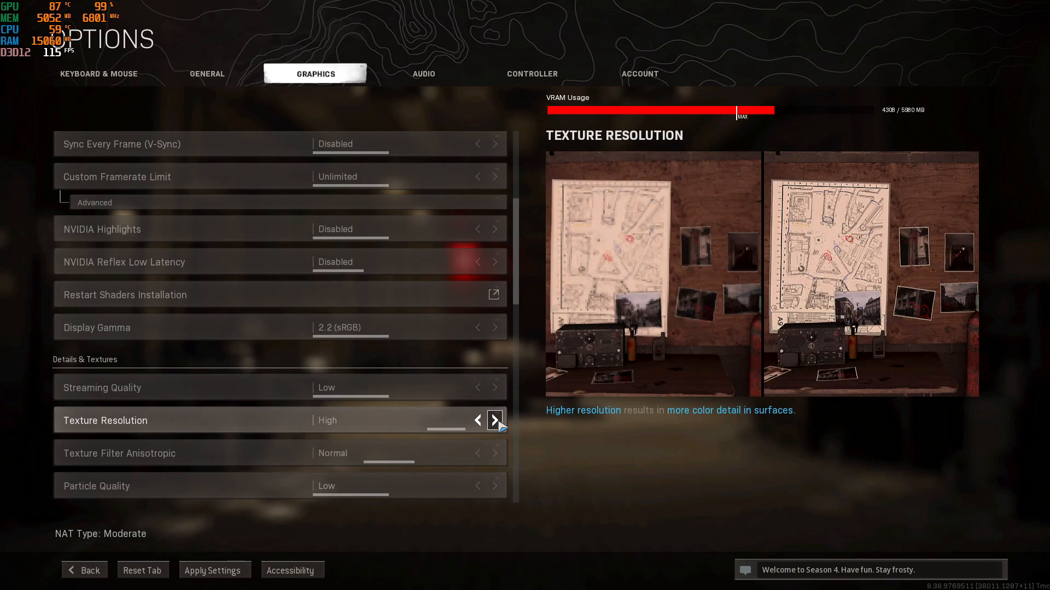
left_click(476, 421)
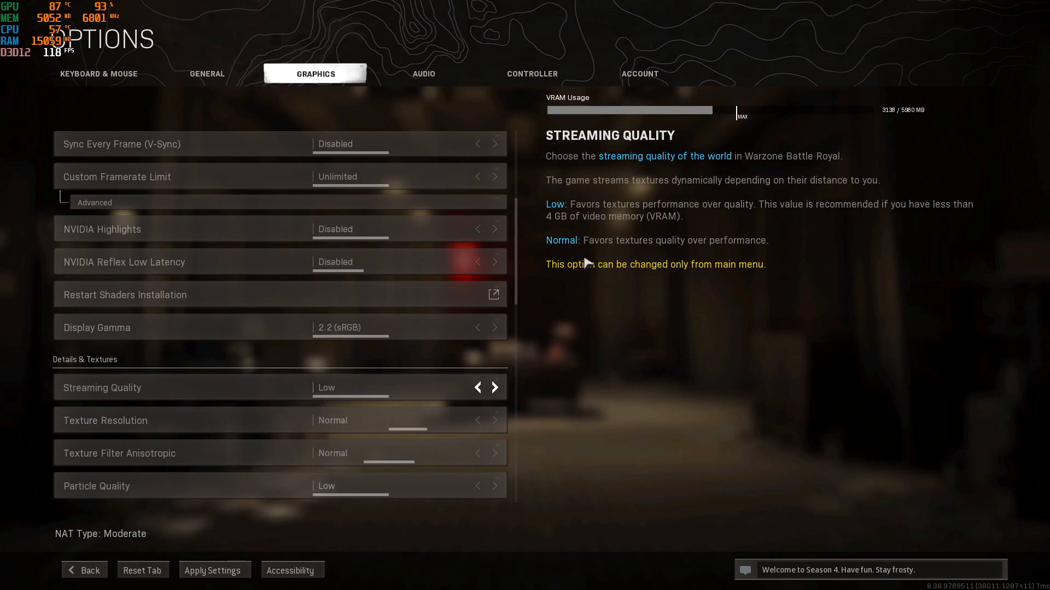
left_click(495, 421)
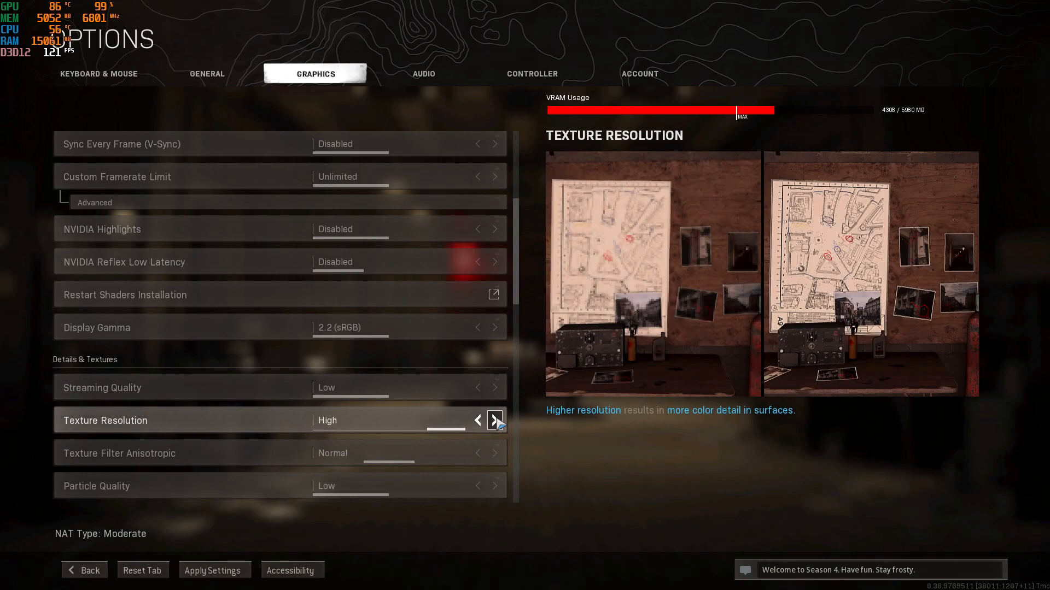
left_click(480, 421)
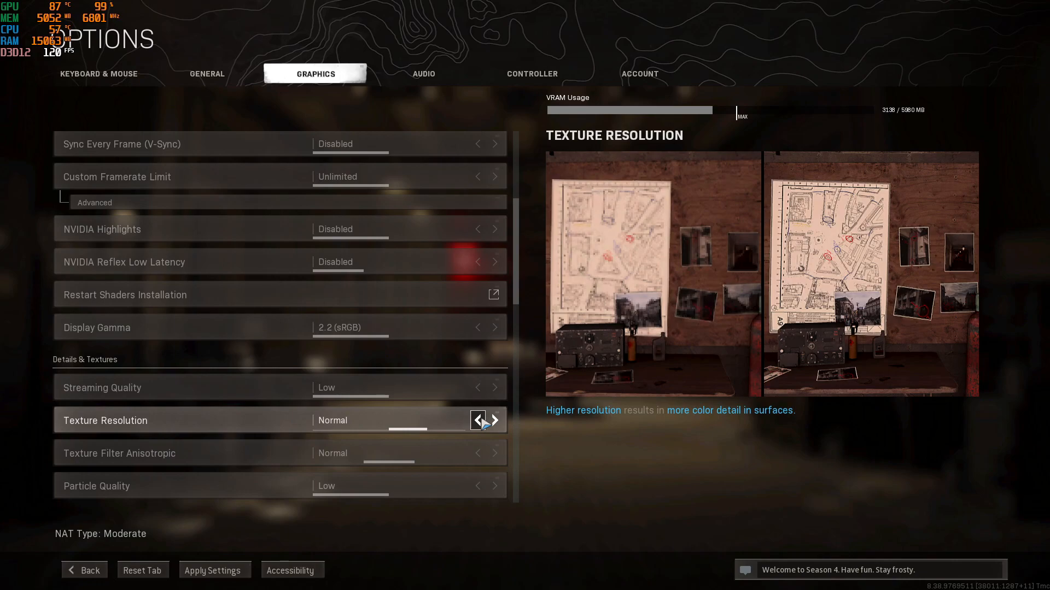
- Set Texture Filter Anisotropic and Particle Quality to High, Bullet Impacts & Sprays to Enabled, and Tessellation to All
left_click(495, 454)
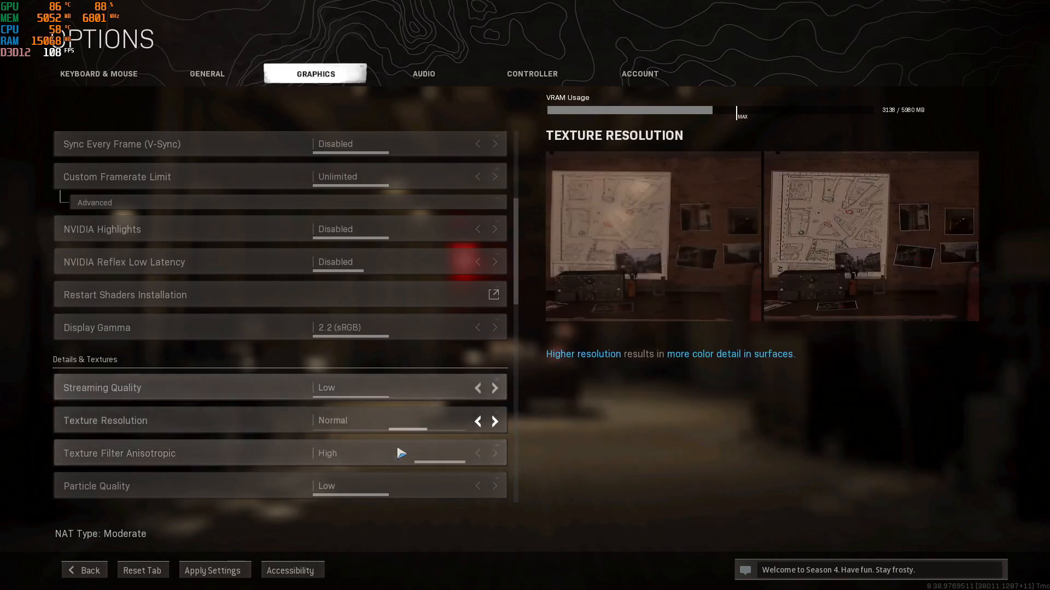
scroll(389, 464, "down", 2)
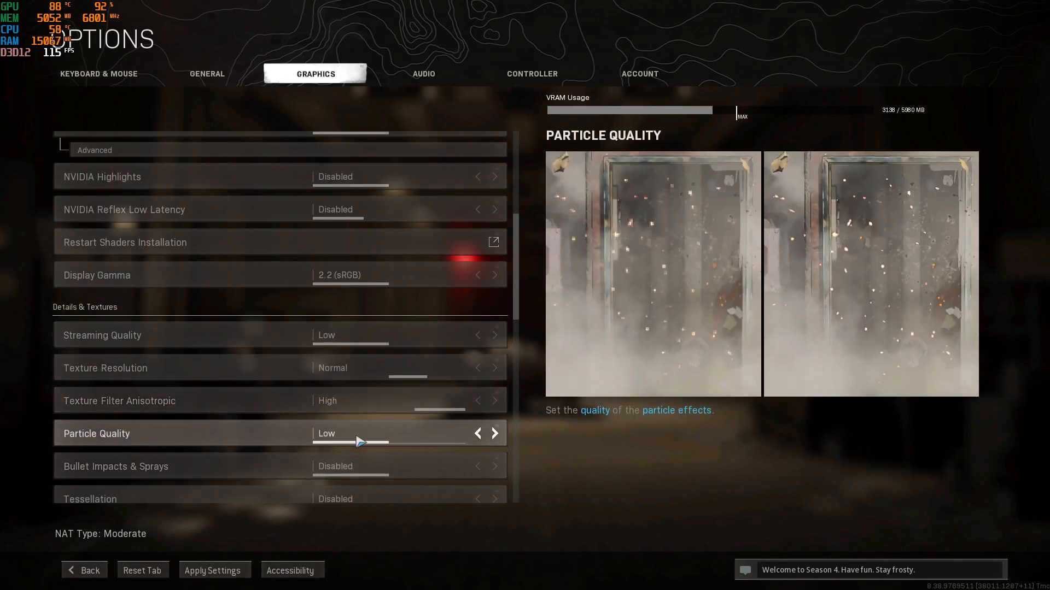
left_click(495, 435)
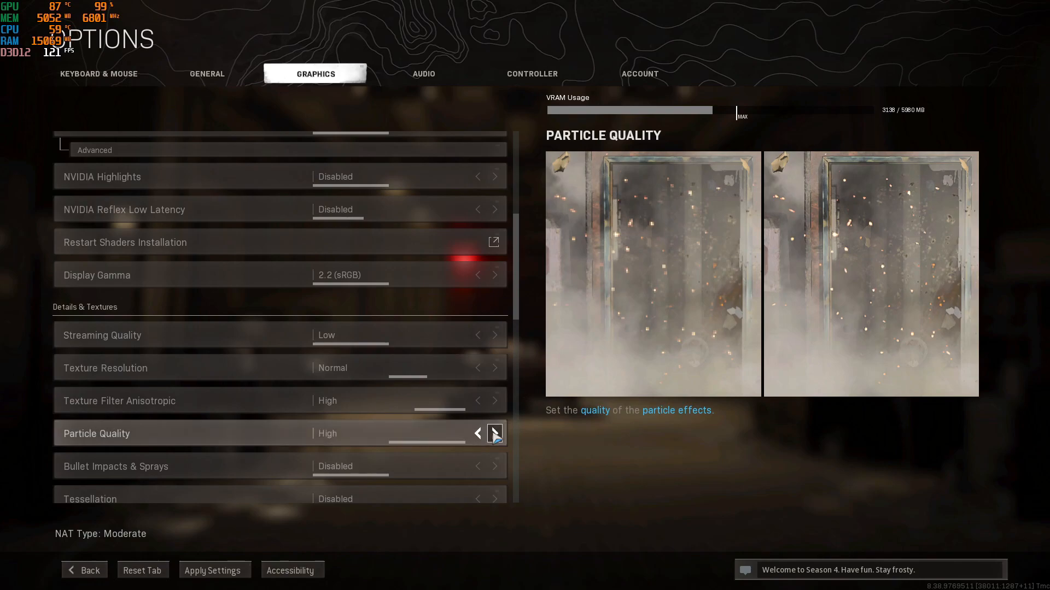
left_click(495, 467)
scroll(495, 466, "down", 1)
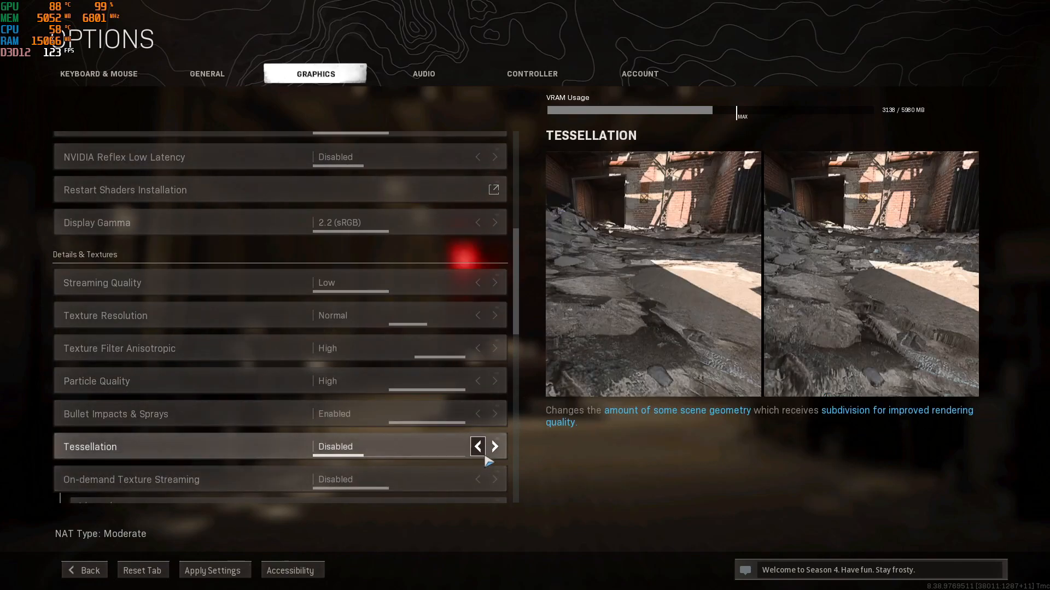
left_click(495, 450)
left_click(495, 449)
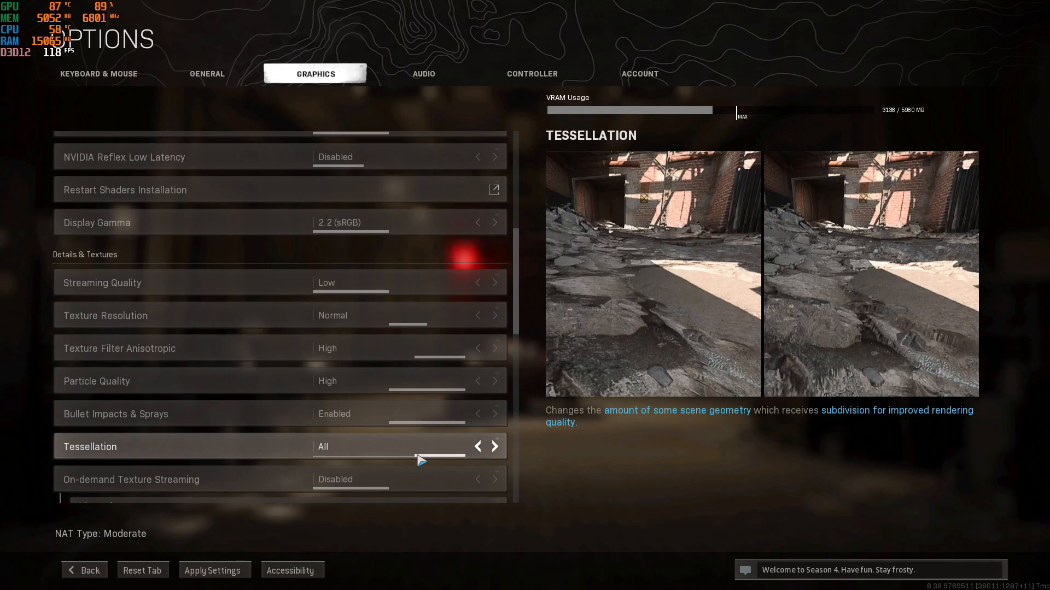
- Try higher Shadow Map Resolution levels up to Extra under Shadow & Lighting and return it to Low
scroll(346, 455, "down", 1)
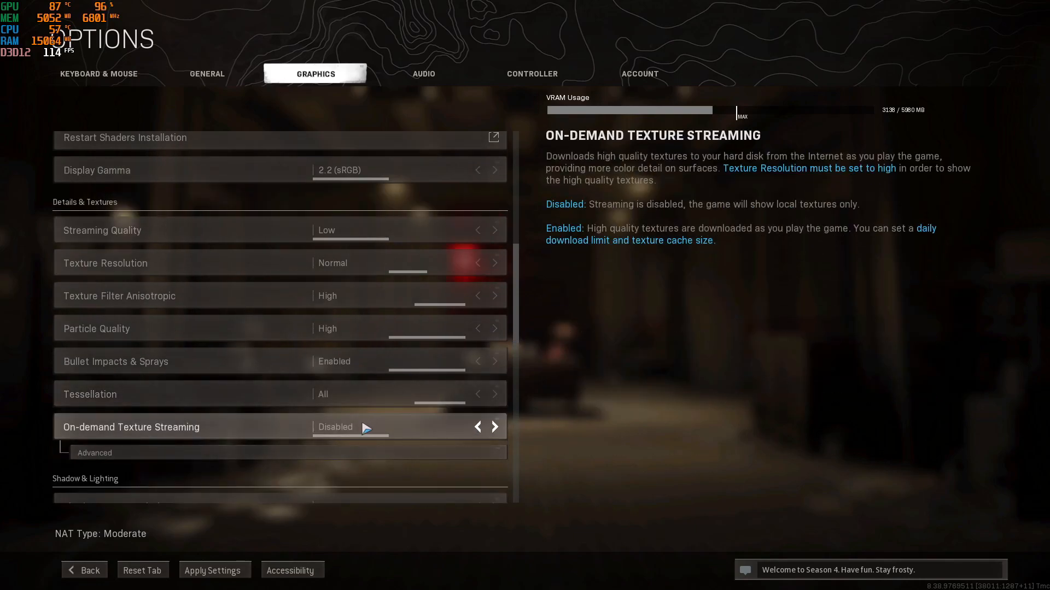
scroll(371, 430, "down", 2)
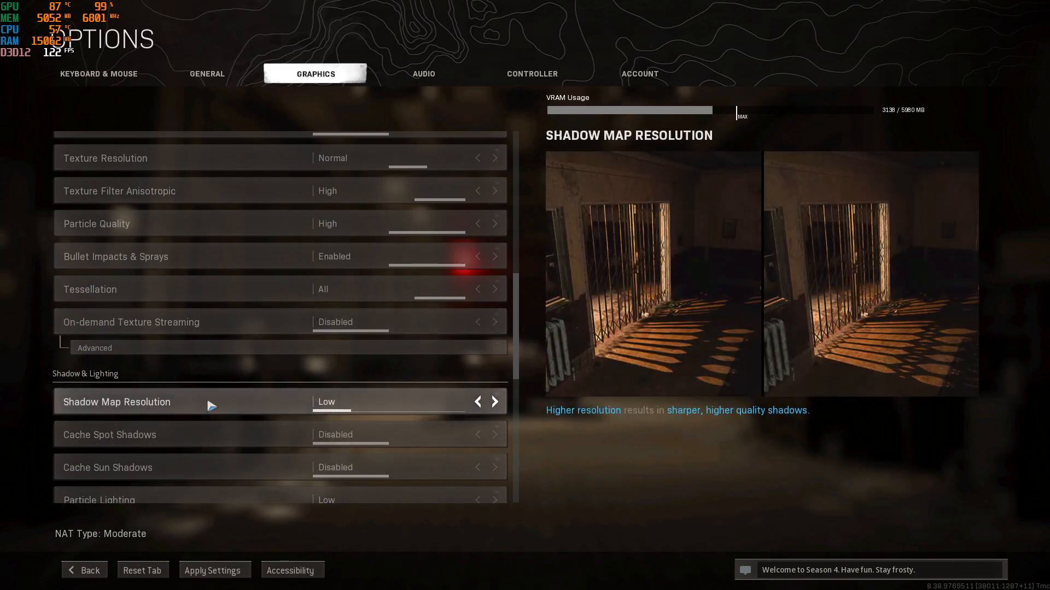
left_click(495, 402)
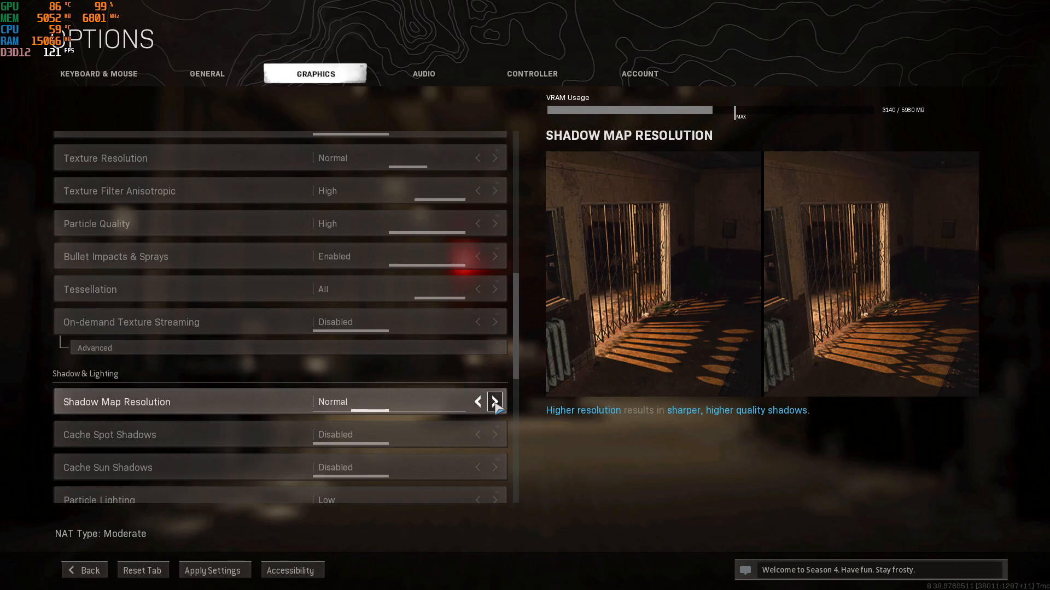
left_click(495, 403)
left_click(495, 402)
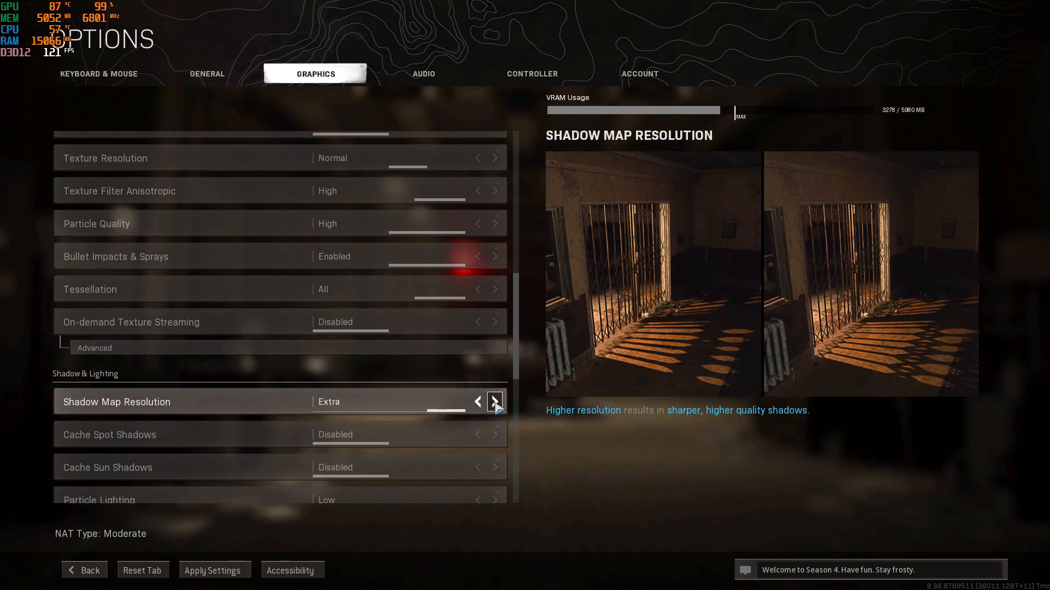
left_click(480, 403)
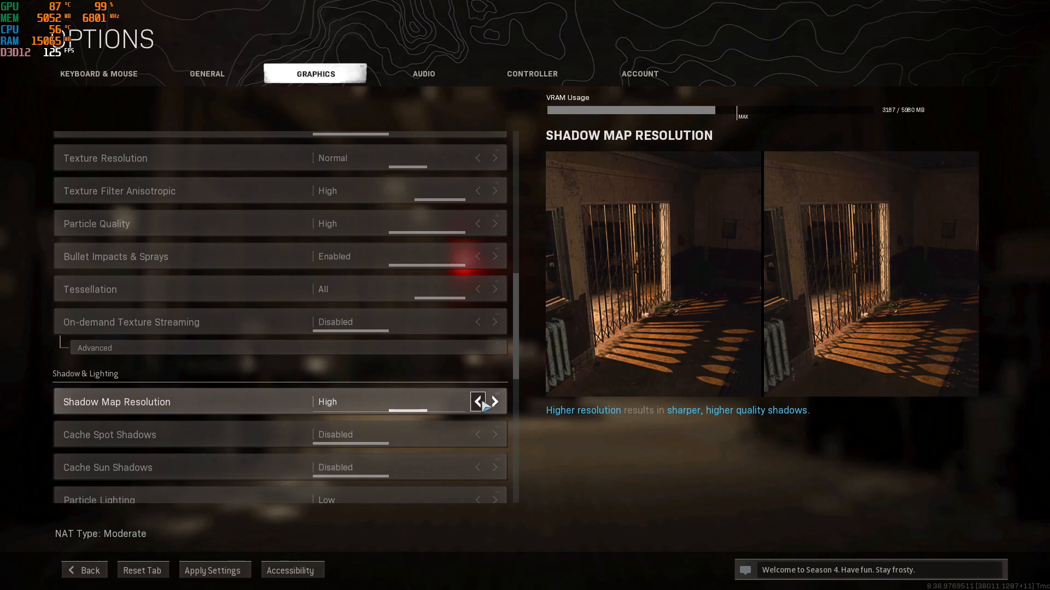
left_click(479, 403)
left_click(479, 403)
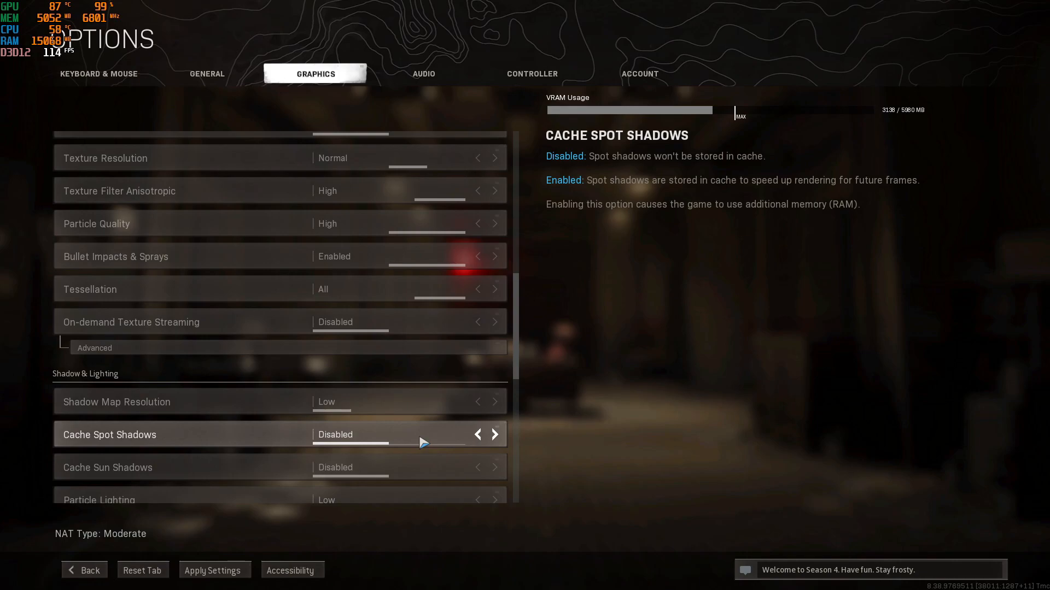
- Try enabling Cache Spot Shadows and Cache Sun Shadows, and set both back to Disabled
left_click(494, 435)
left_click(495, 468)
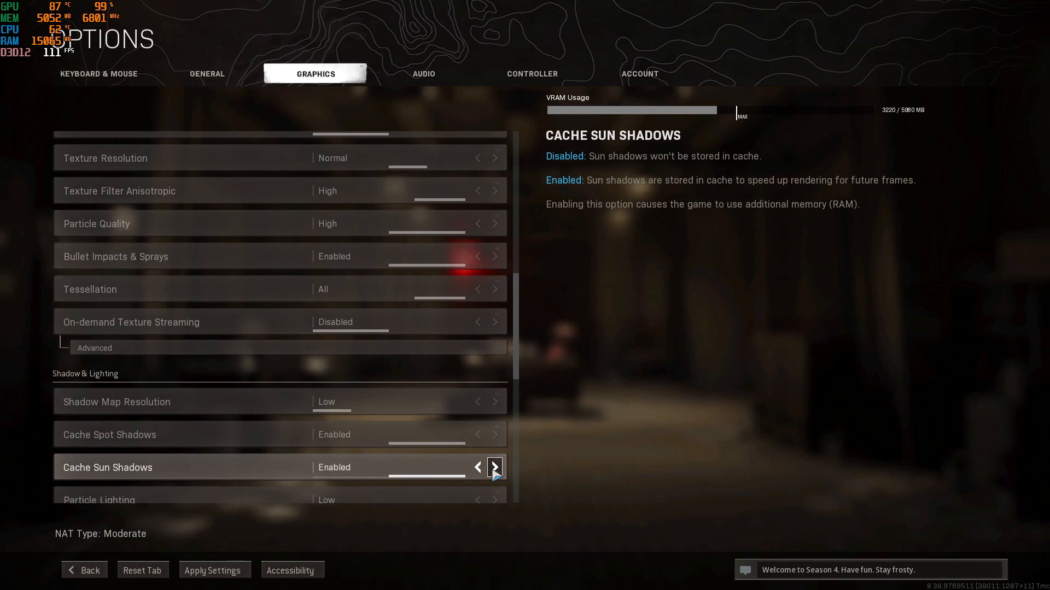
left_click(479, 438)
left_click(479, 467)
- Set Particle Lighting to Ultra under Shadow & Lighting
scroll(480, 469, "down", 1)
scroll(481, 470, "down", 1)
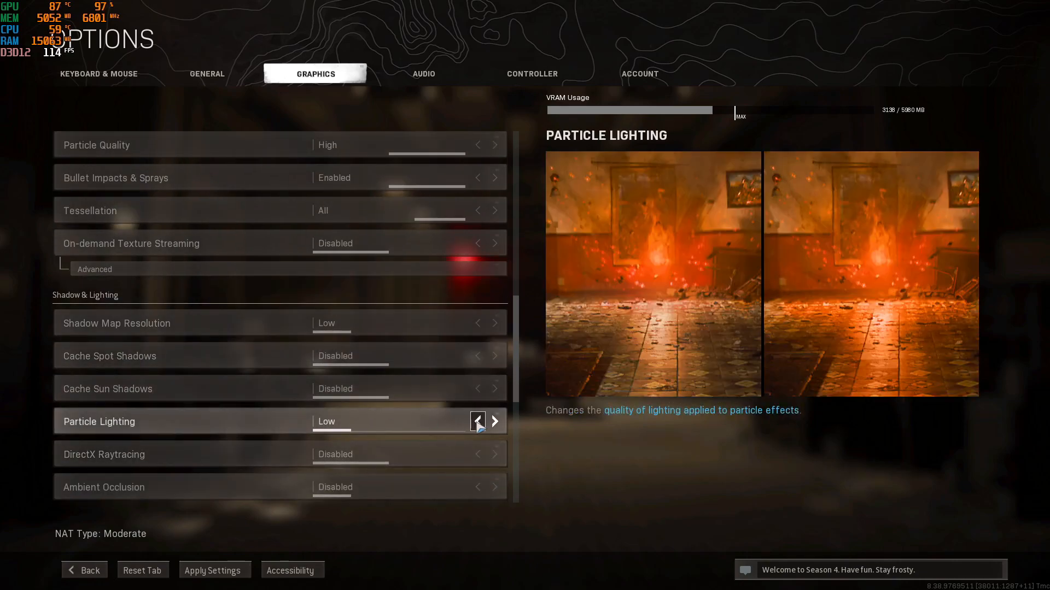
left_click(495, 424)
left_click(495, 423)
left_click(496, 424)
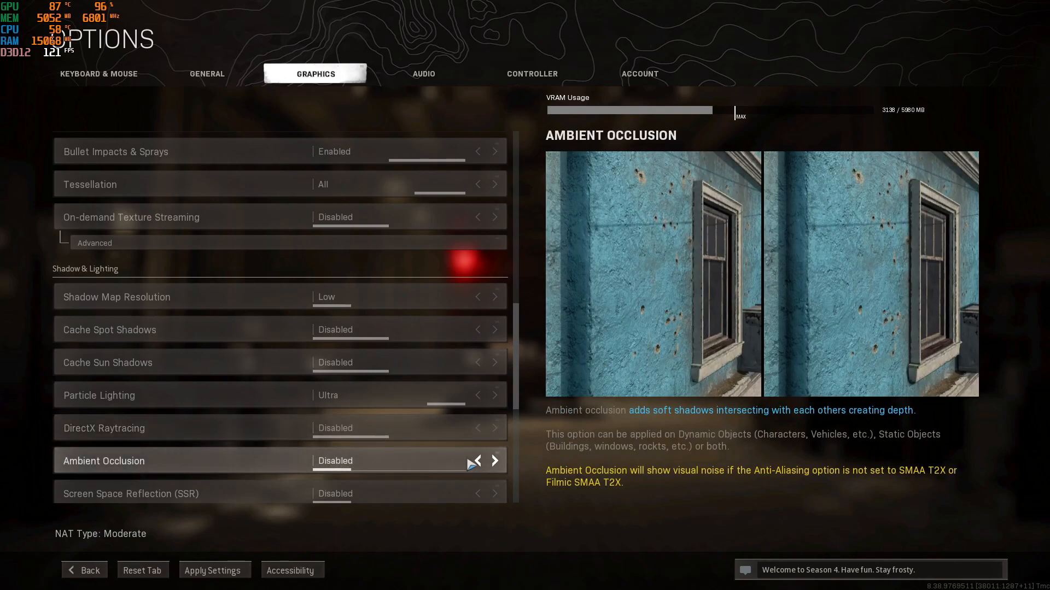
- Try Ambient Occlusion on Both and return it to Disabled
left_click(498, 465)
left_click(496, 464)
left_click(496, 465)
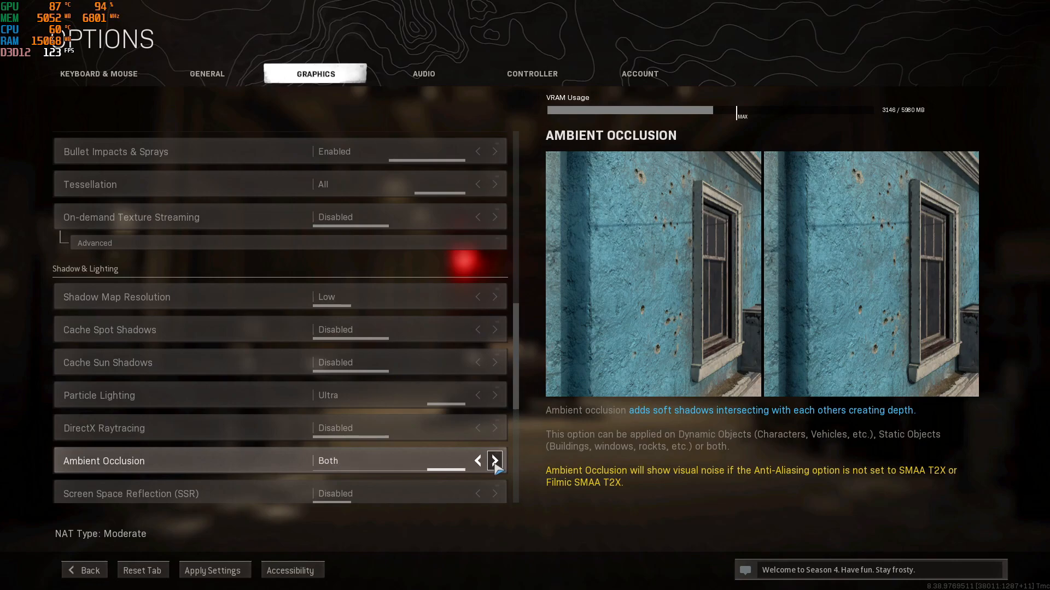
left_click(477, 462)
left_click(478, 462)
left_click(477, 462)
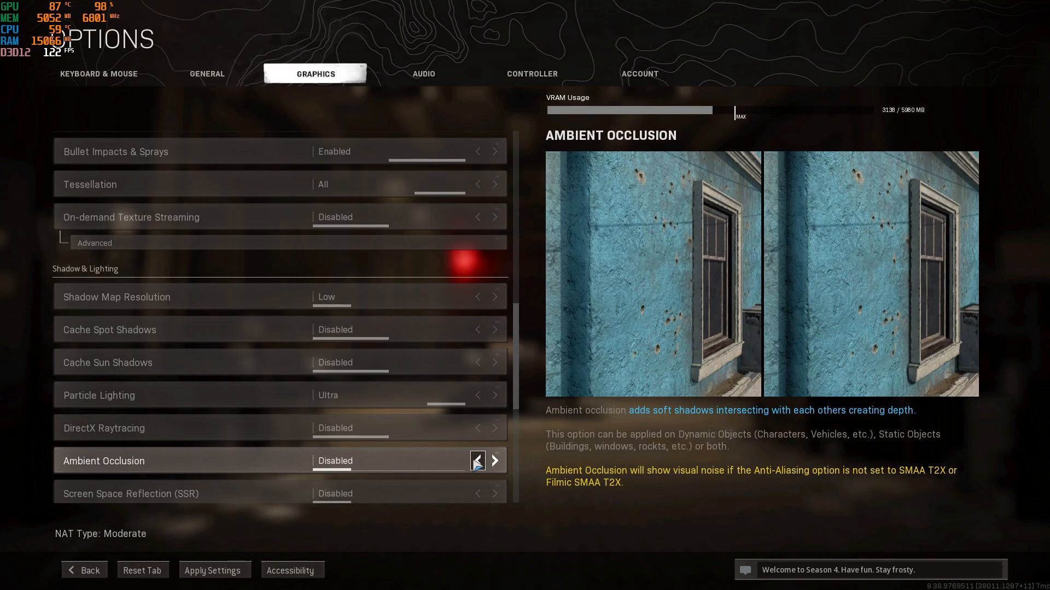
- Compare Ambient Occlusion on Both and Disabled under Shadow & Lighting, and leave it set to Both
left_click(495, 464)
left_click(495, 463)
left_click(495, 463)
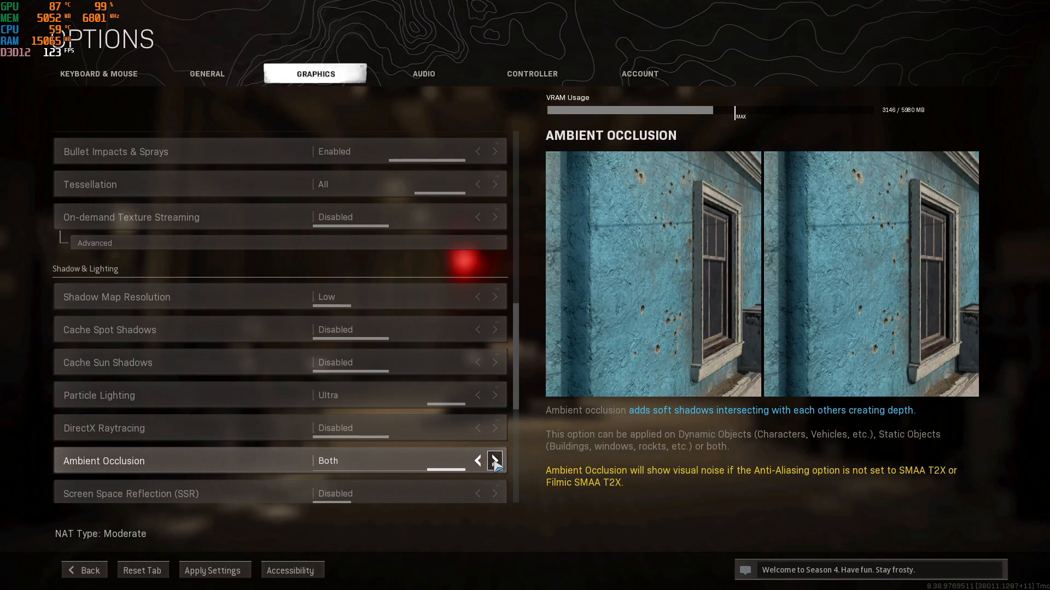
left_click(478, 461)
left_click(478, 460)
left_click(478, 460)
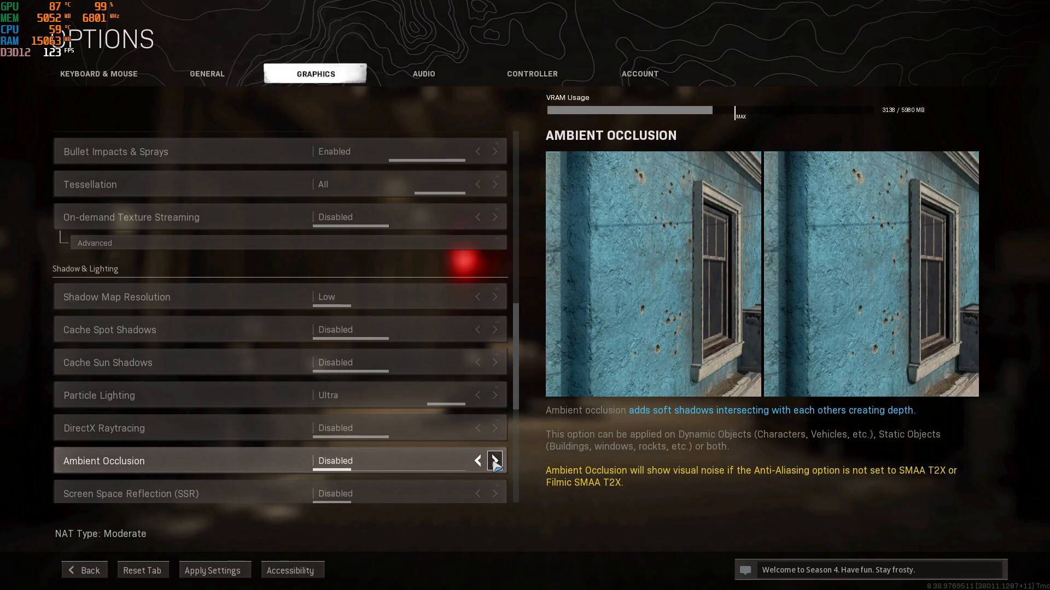
left_click(494, 461)
left_click(494, 461)
left_click(495, 461)
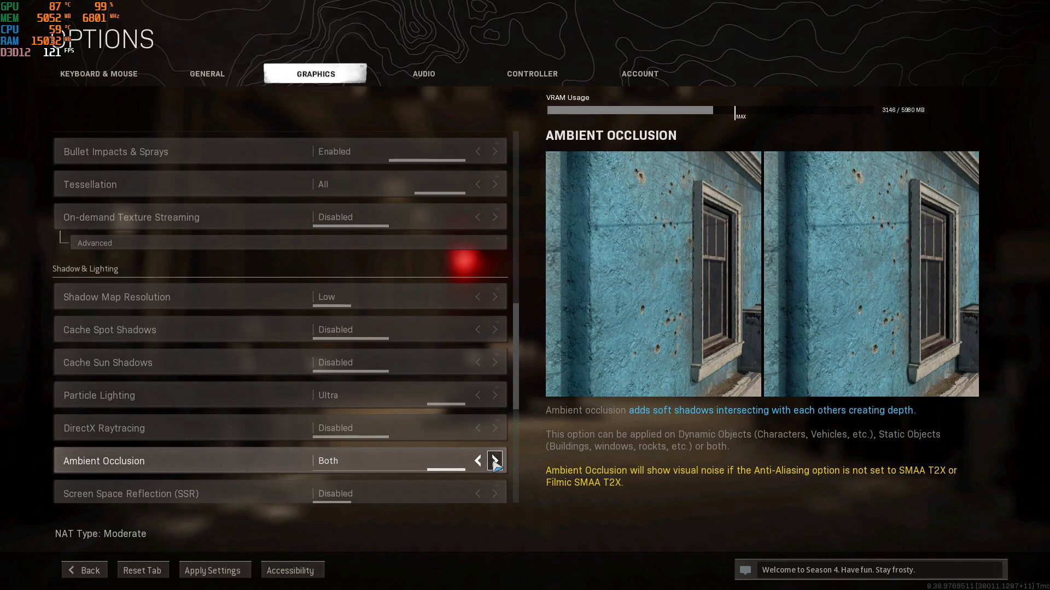
- Try NVIDIA DLSS on Quality under Post Processing Effects and return it to Disabled
scroll(495, 465, "down", 3)
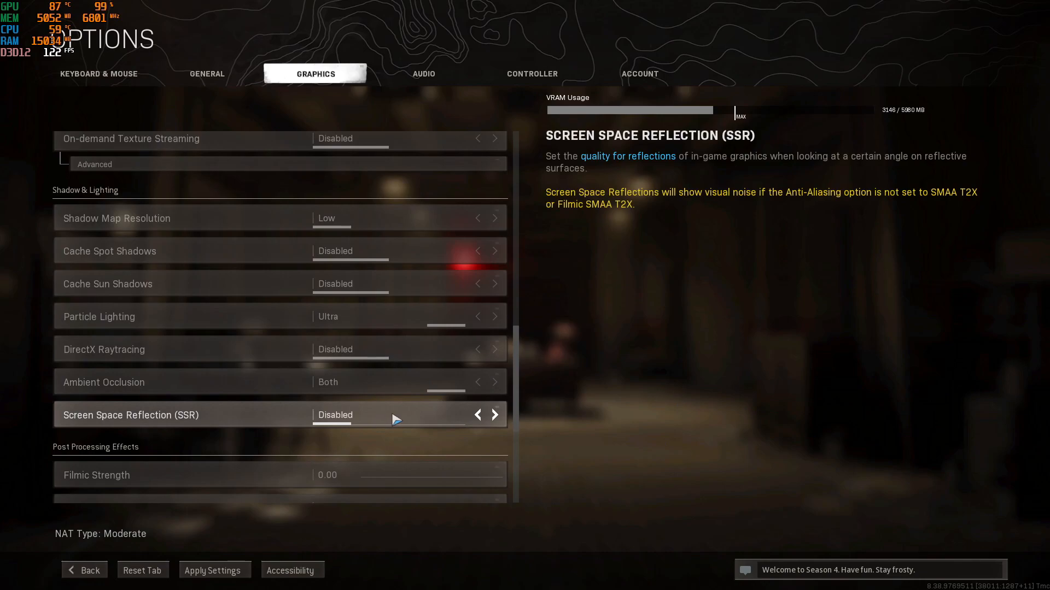
scroll(396, 420, "down", 2)
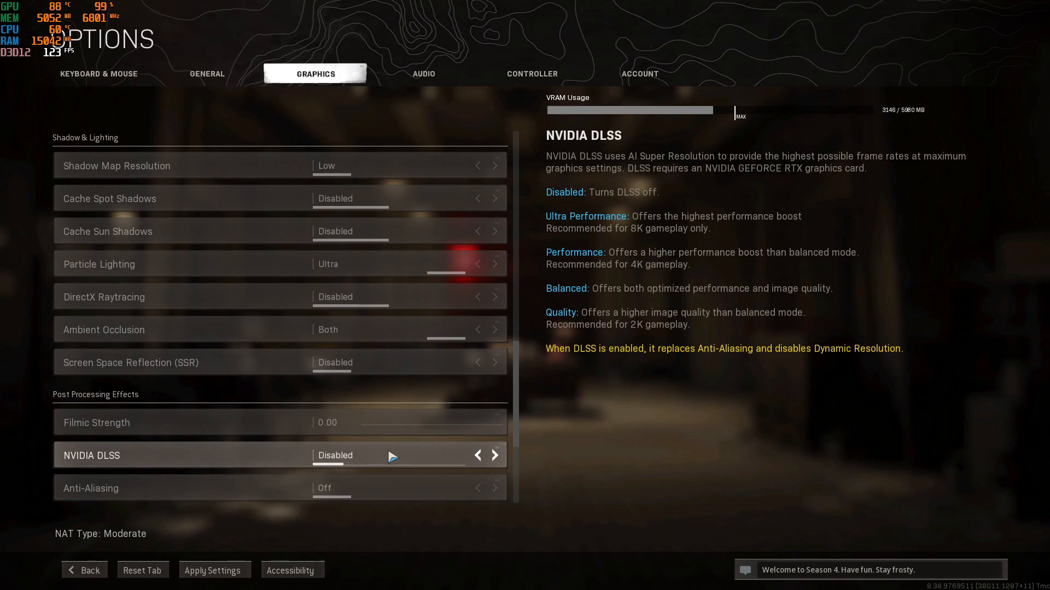
left_click(494, 455)
left_click(495, 456)
left_click(495, 456)
left_click(494, 456)
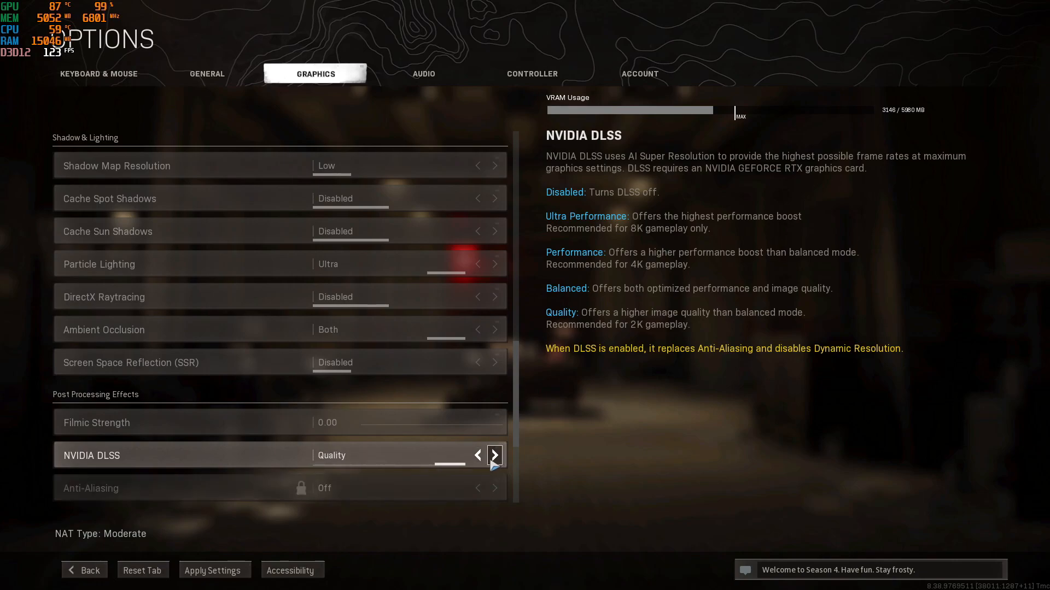
left_click(478, 456)
left_click(477, 455)
left_click(478, 456)
left_click(478, 456)
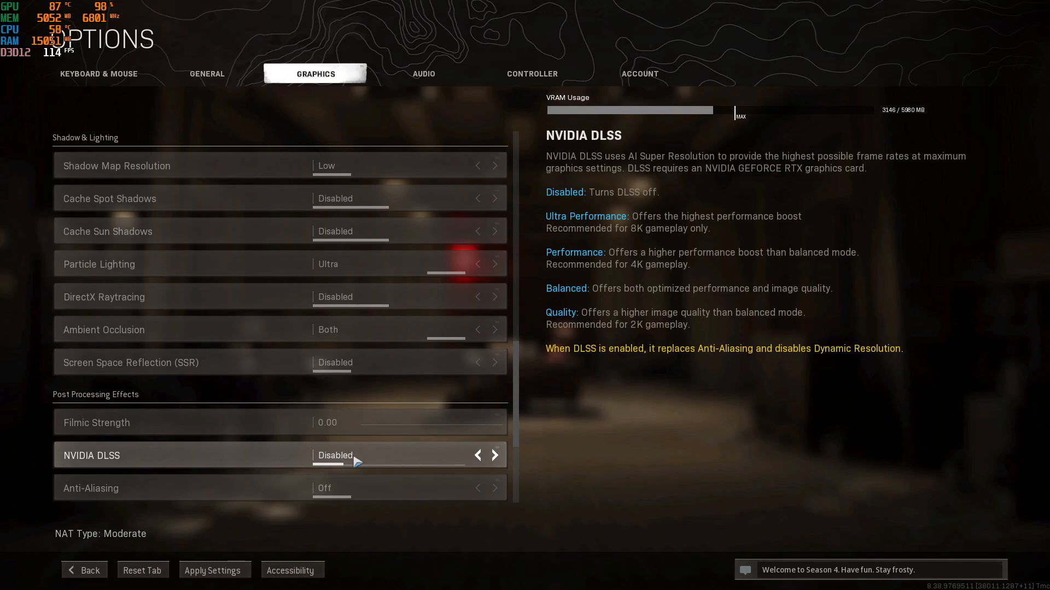
- Compare Anti-Aliasing on Filmic SMAA T2X and SMAA 1X, and leave it set to Filmic SMAA T2X
scroll(422, 462, "down", 1)
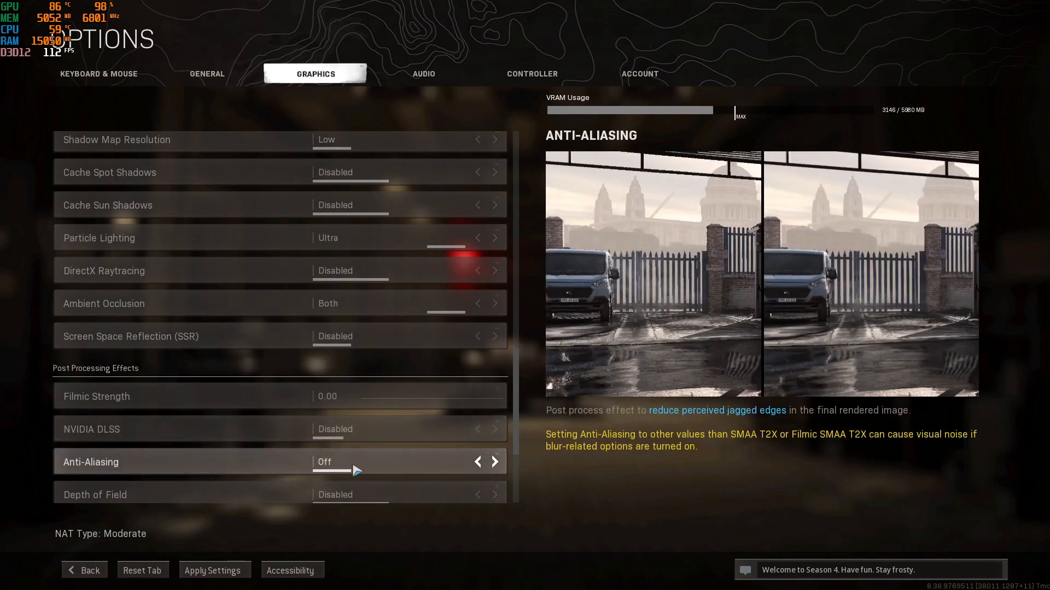
left_click(495, 462)
left_click(495, 462)
left_click(494, 462)
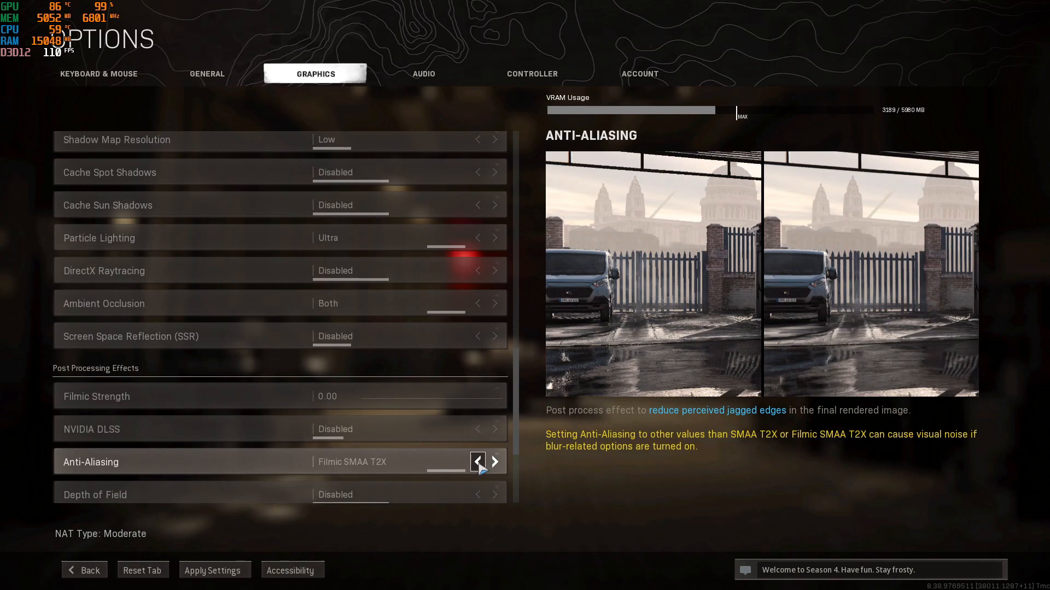
left_click(478, 464)
left_click(478, 464)
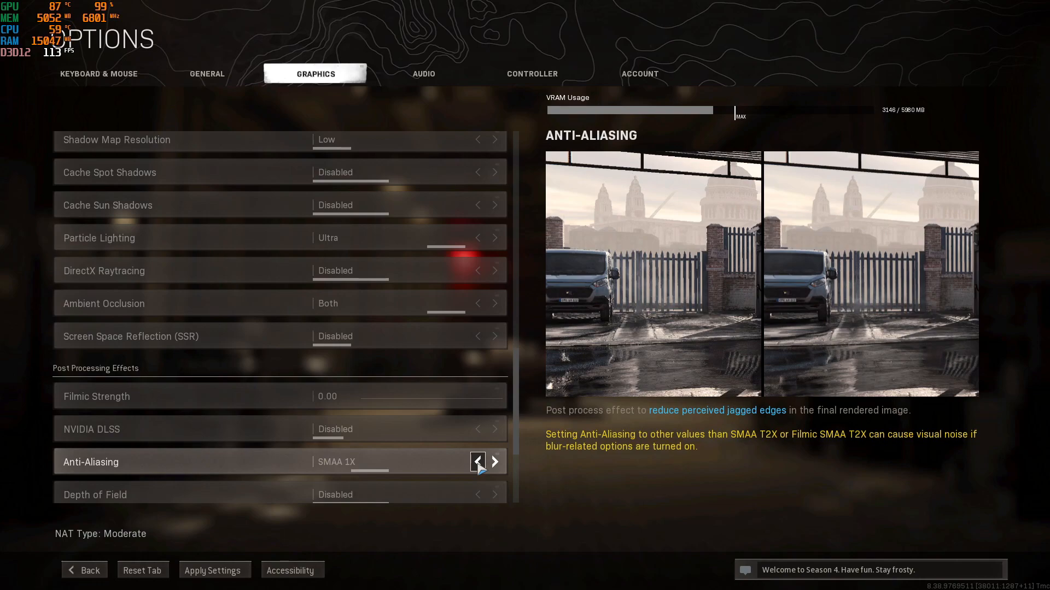
left_click(495, 463)
left_click(495, 463)
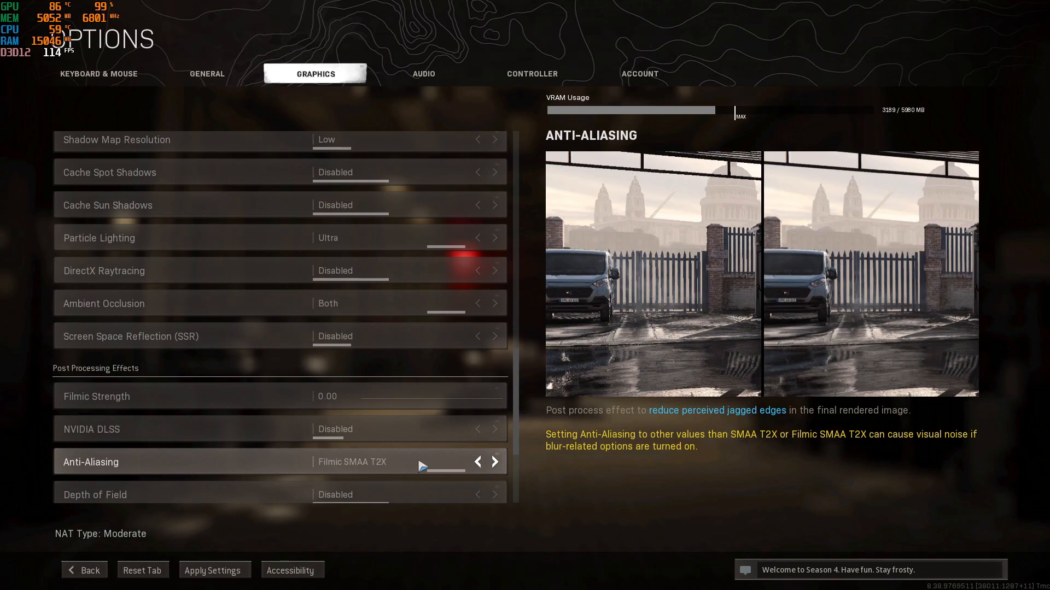
- Try raising Film Grain and return it to 0.00, and apply the changed graphics settings
scroll(414, 468, "down", 2)
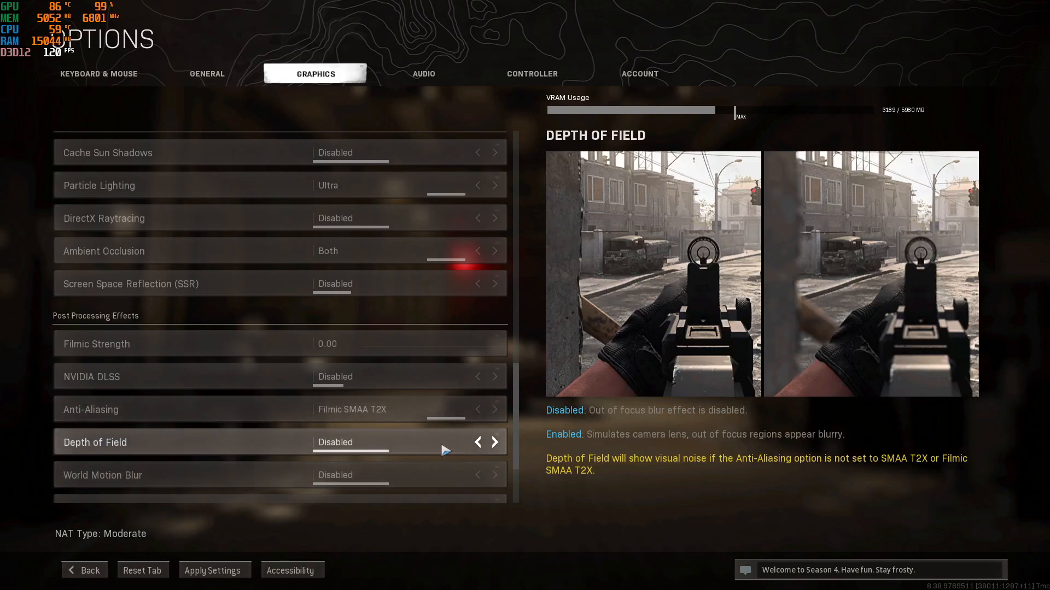
scroll(445, 448, "down", 1)
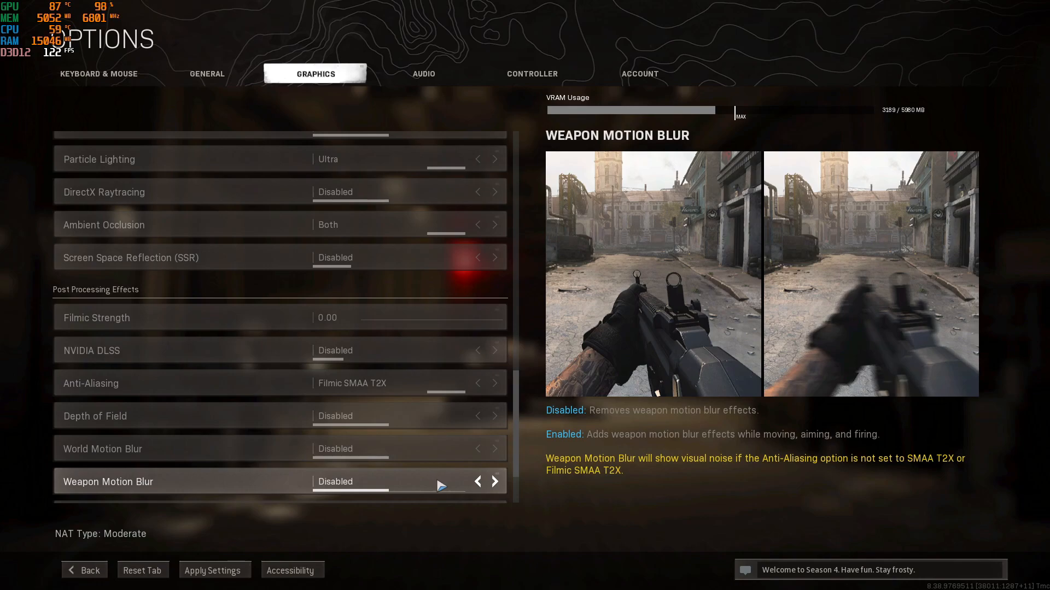
scroll(441, 485, "down", 3)
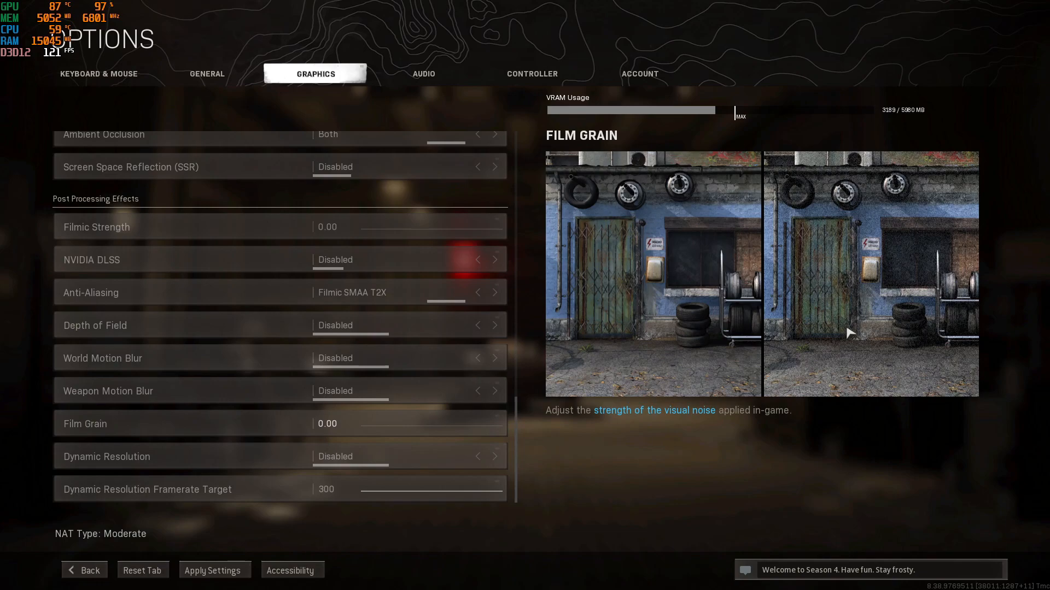
left_click_drag(429, 426, 537, 425)
left_click(447, 425)
left_click_drag(403, 424, 358, 425)
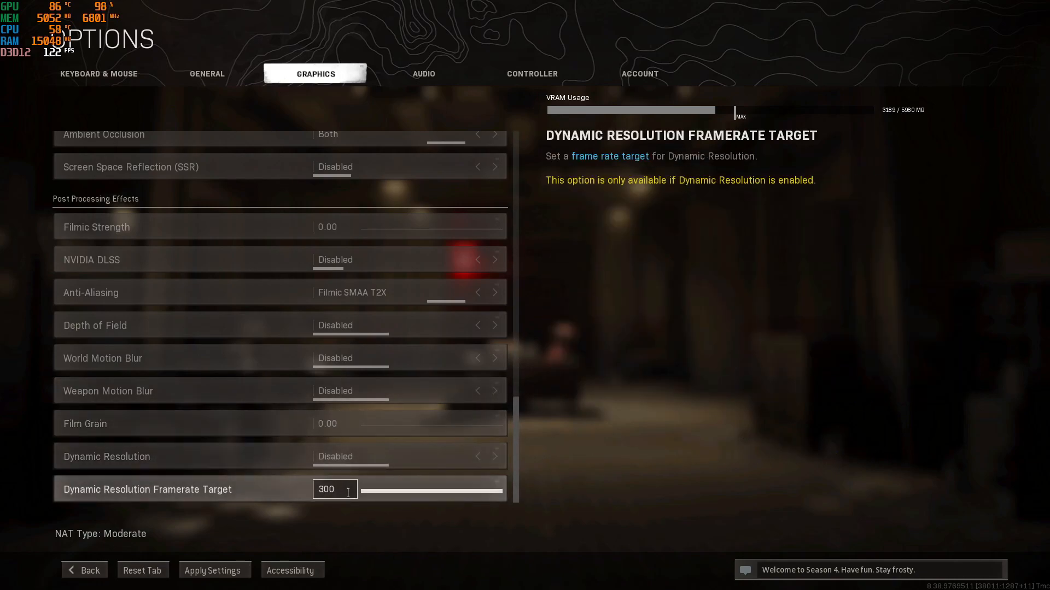
left_click(222, 568)
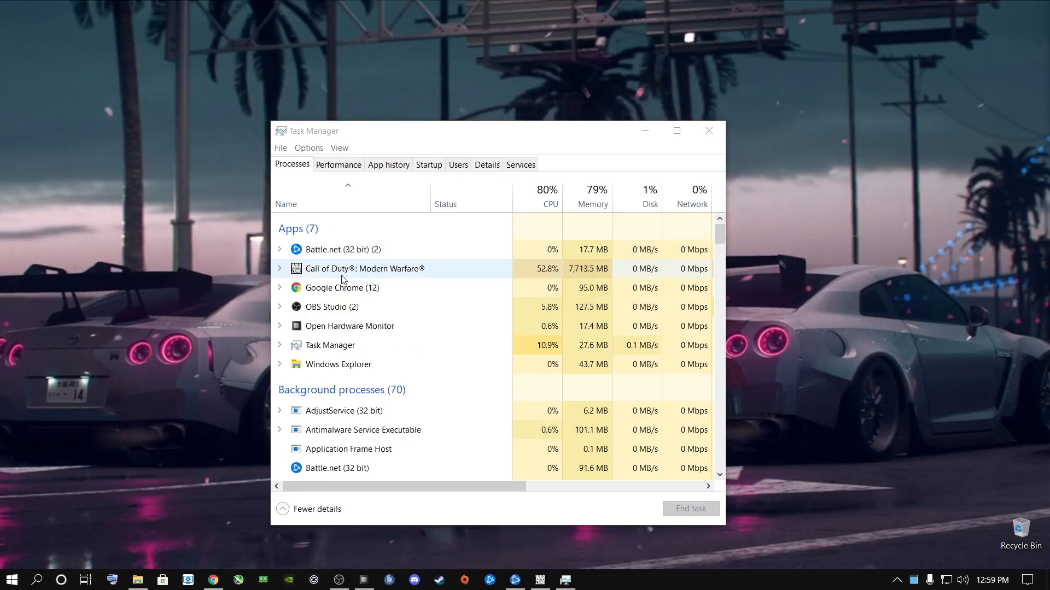
- Switch to Task Manager, change the process priority of ModernWarfare.exe from the Call of Duty: Modern Warfare process details, and close Task Manager
right_click(331, 271)
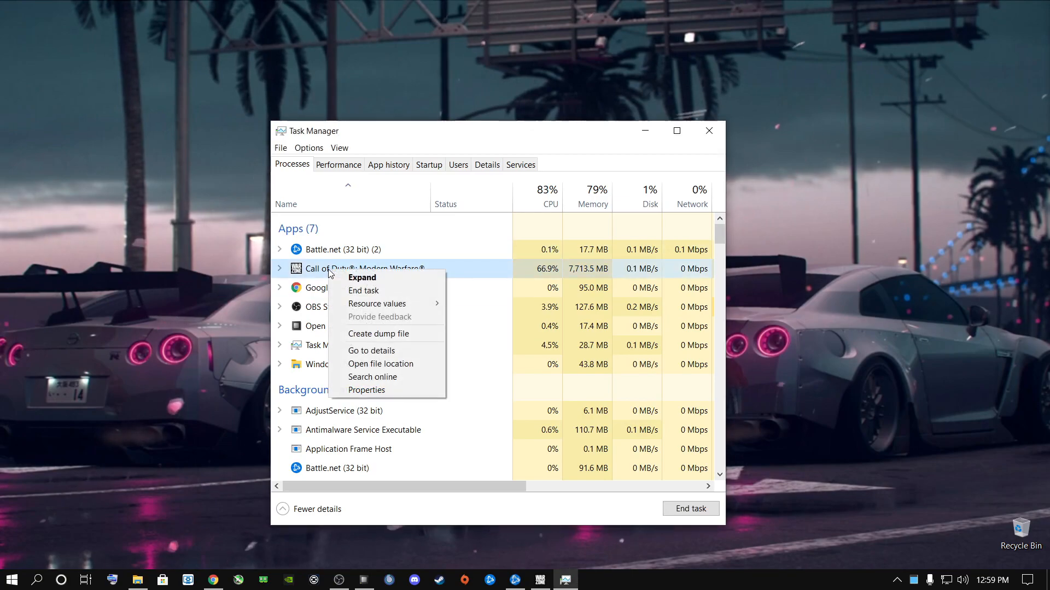
left_click(371, 351)
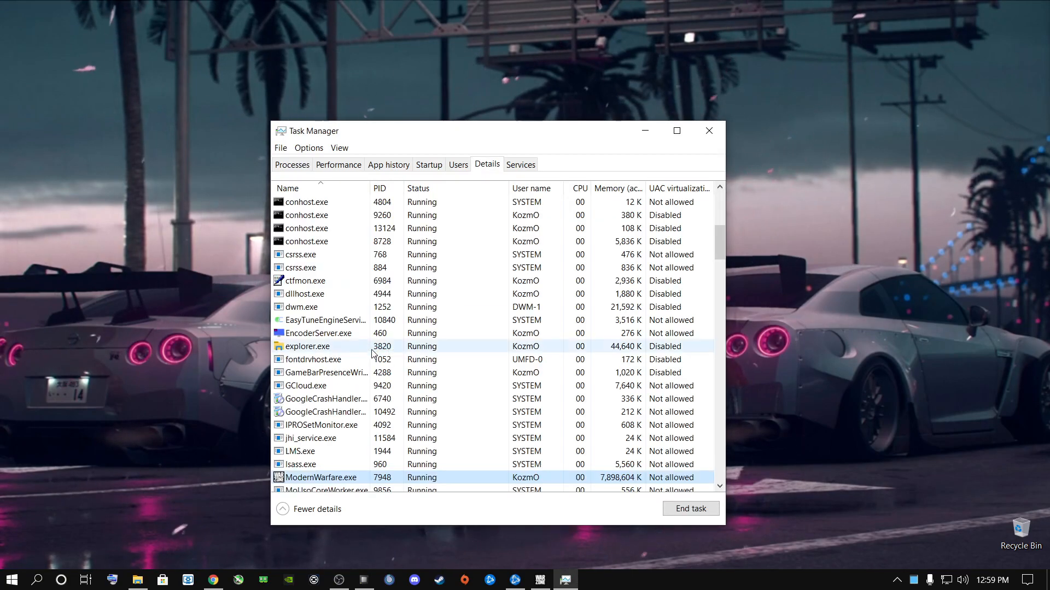
right_click(323, 477)
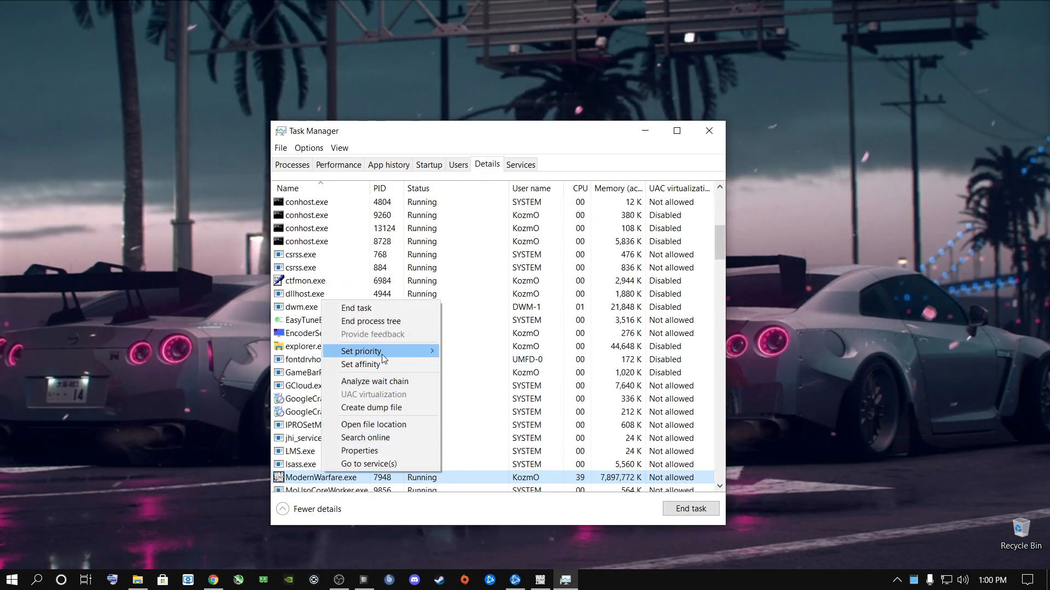
mouse_move(382, 354)
left_click(477, 371)
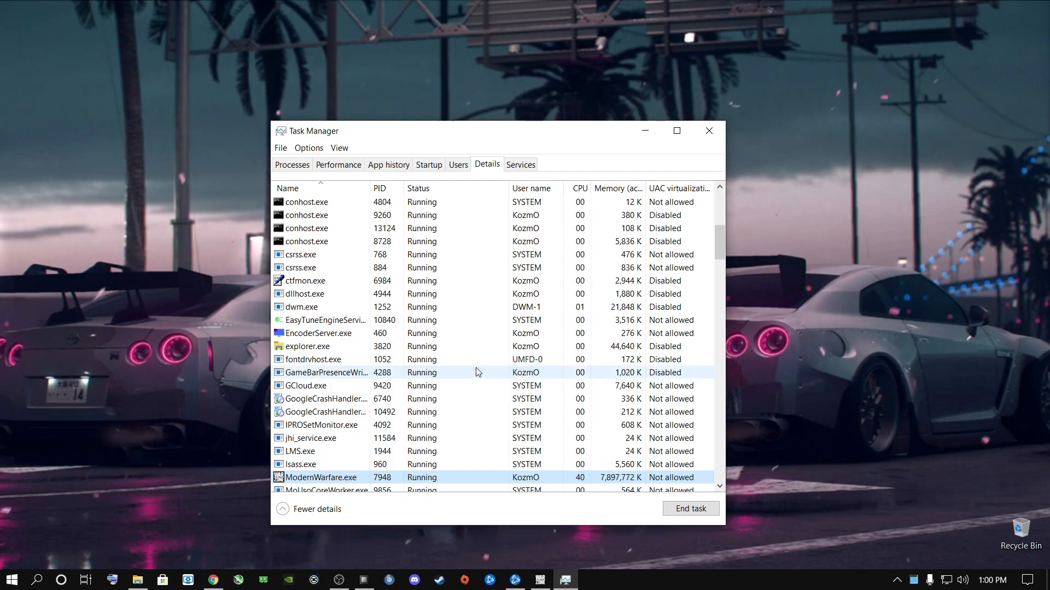
left_click(720, 133)
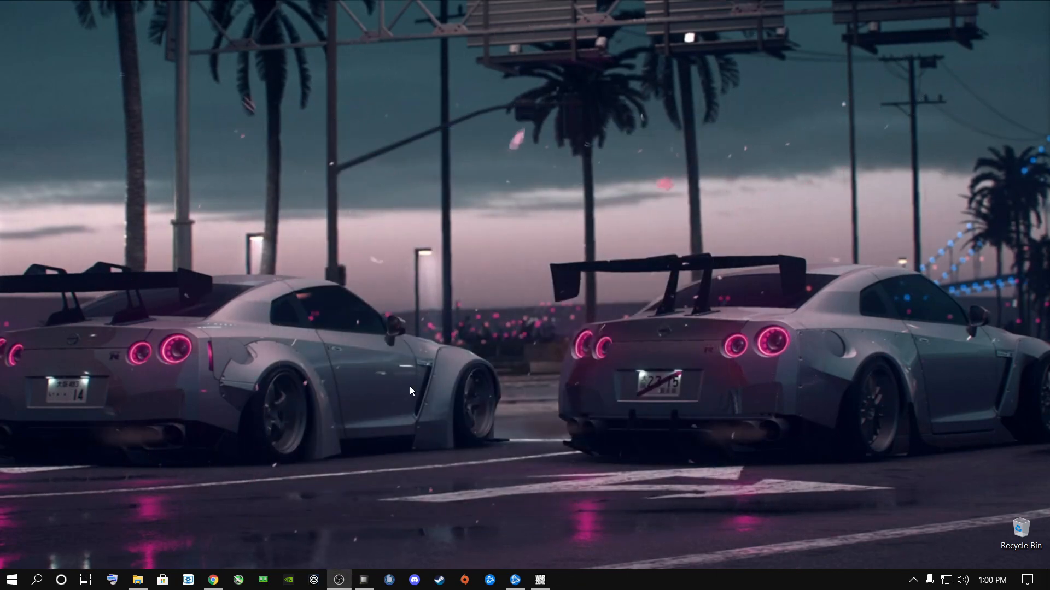